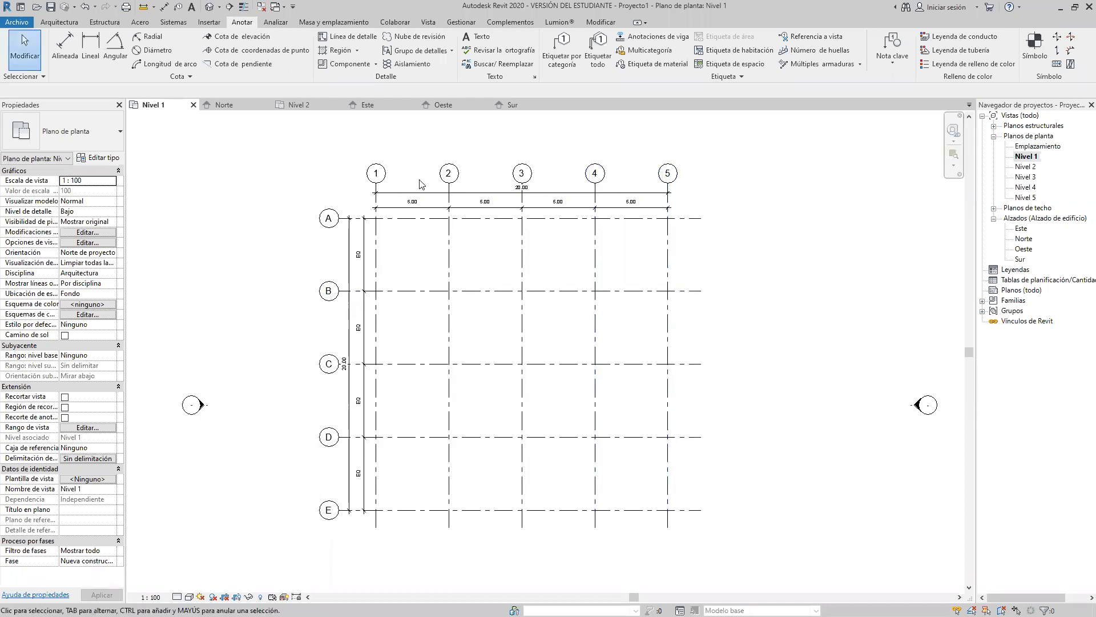
Step: Start placing a structural column on the Nivel 1 plan and list the available column types
scroll(483, 334, up, 1)
mouse_move(493, 337)
middle_down()
mouse_move(512, 322)
mouse_move(500, 335)
middle_up()
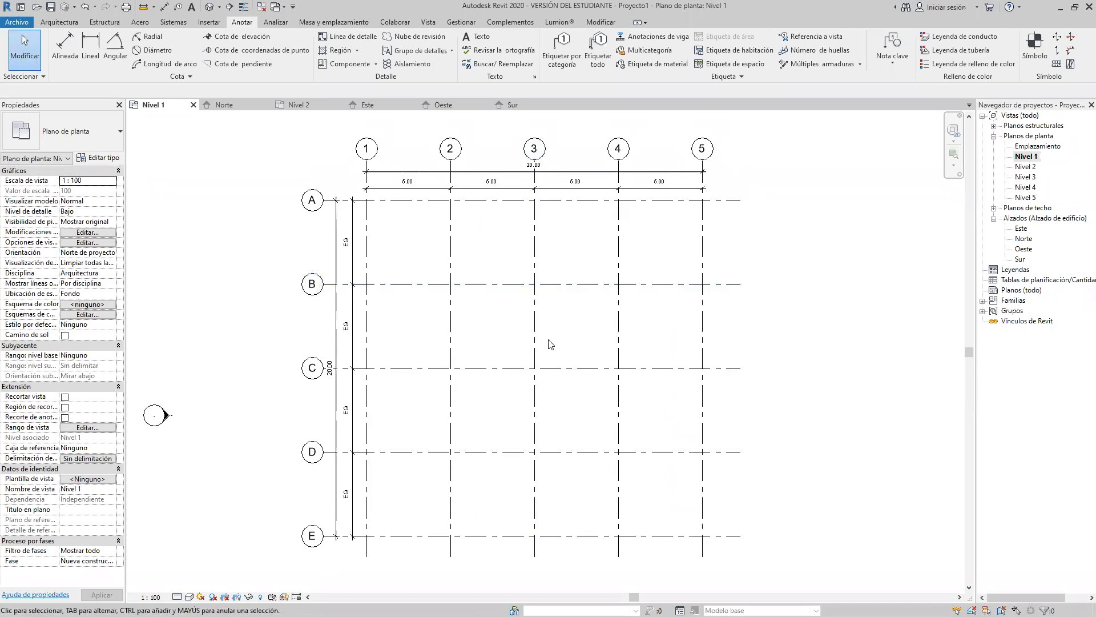
middle_drag(573, 343, 570, 328)
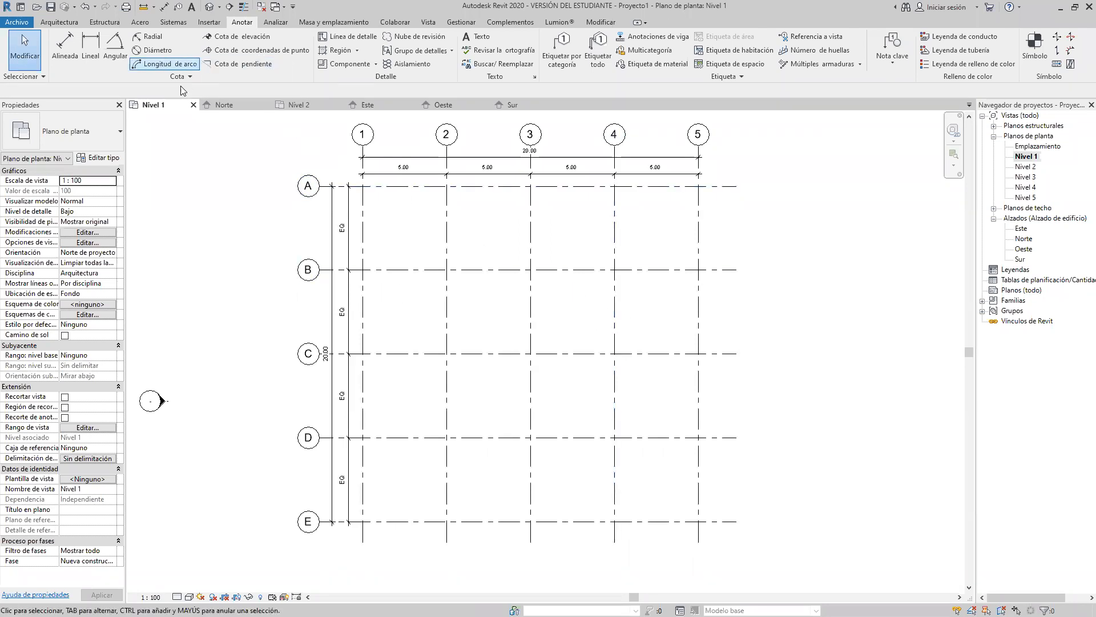
click(60, 23)
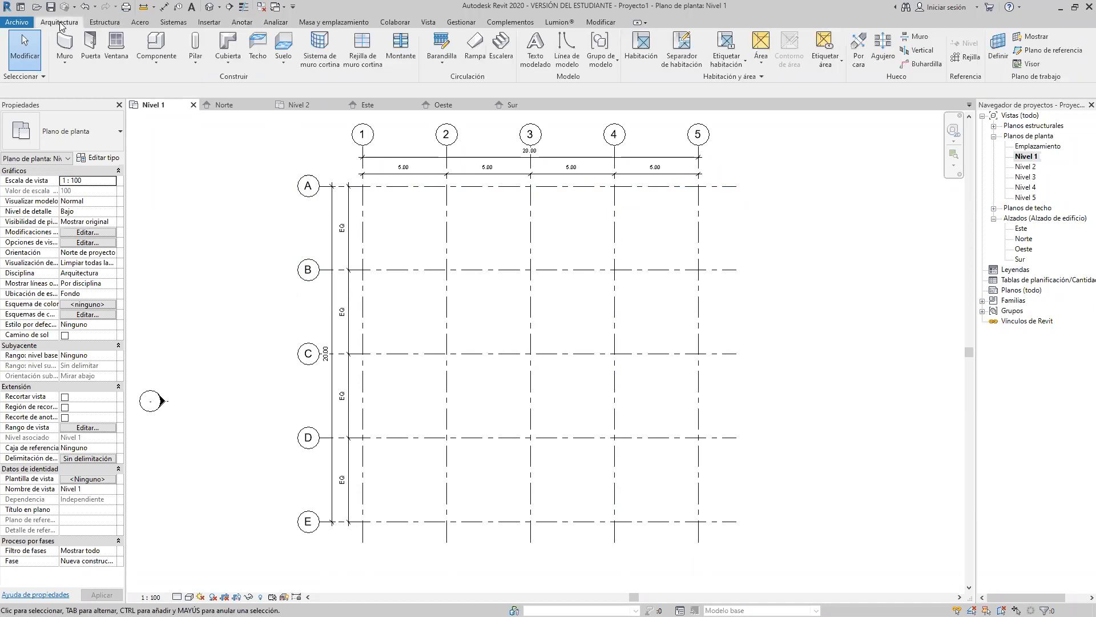
click(192, 64)
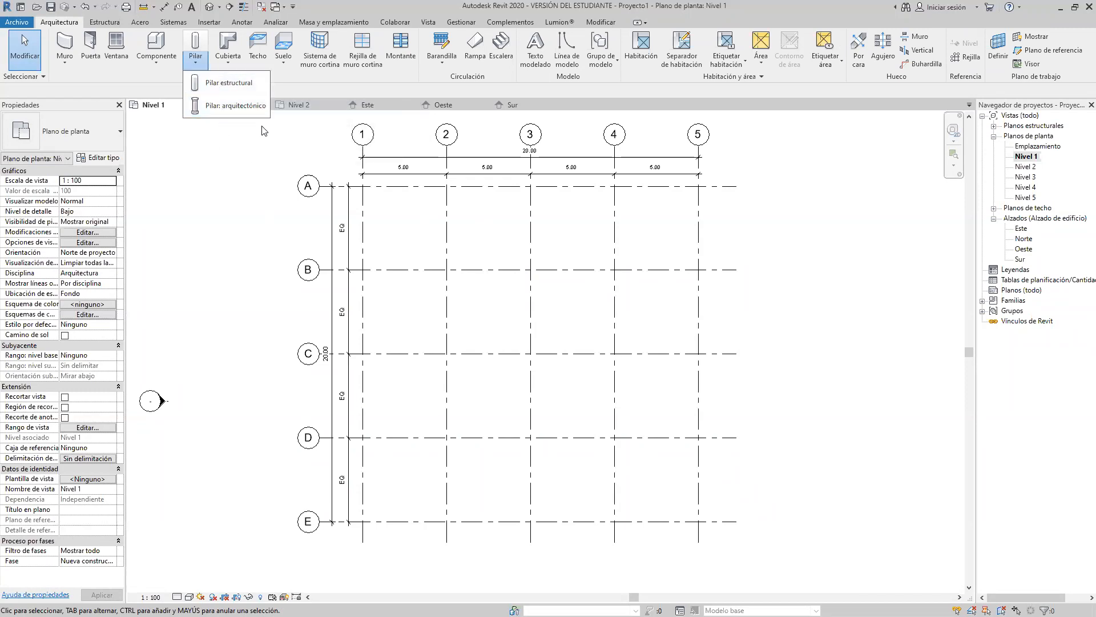
click(222, 85)
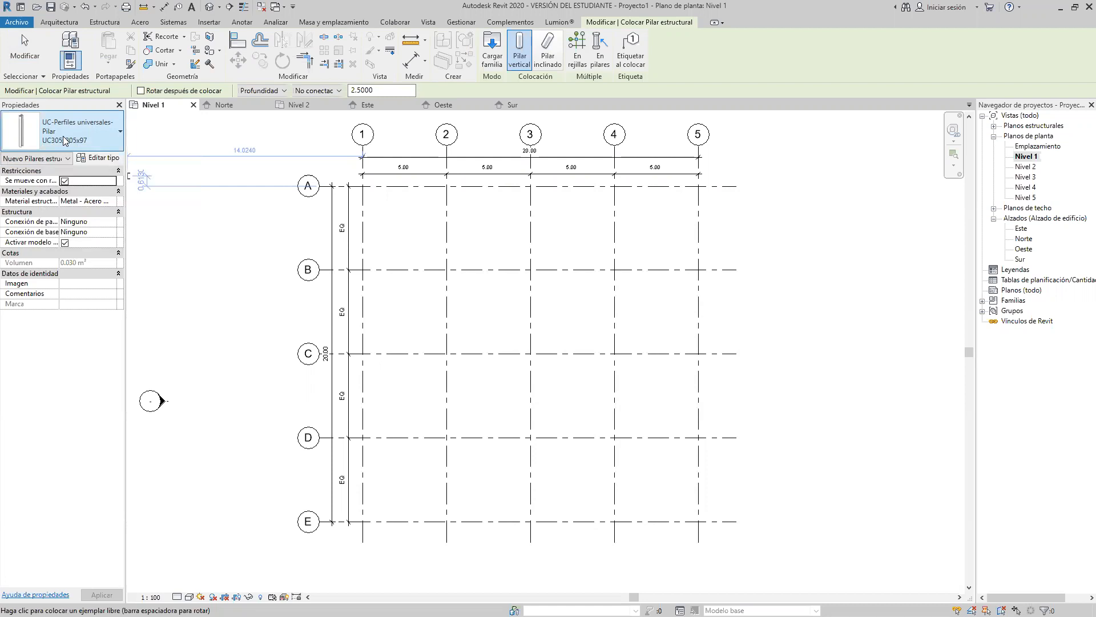
click(116, 133)
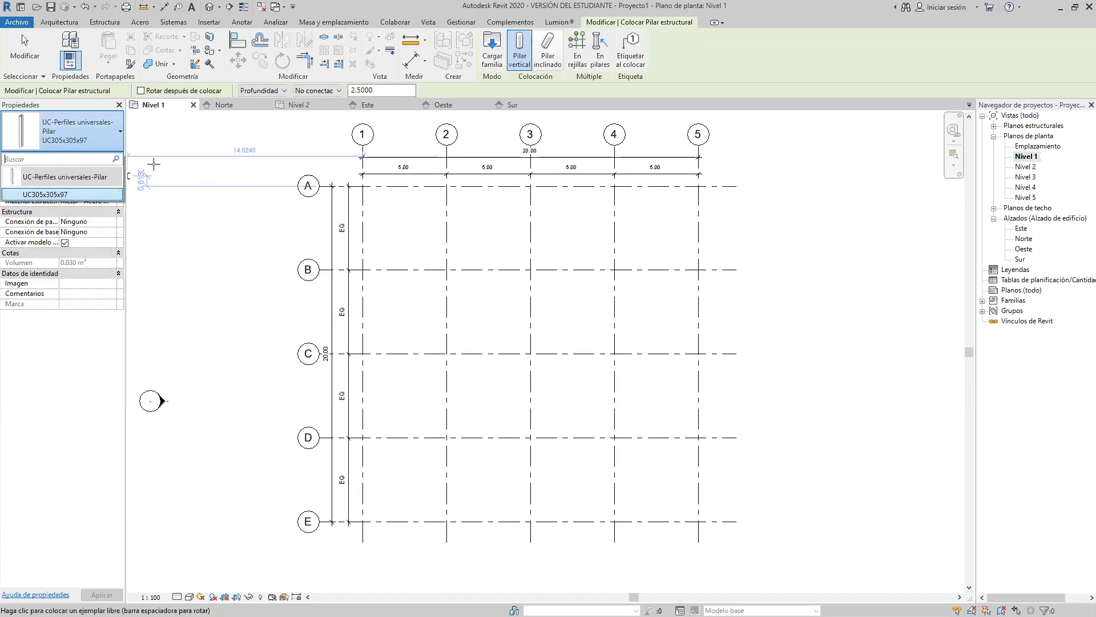
Step: Browse the family library to the Pilares folder inside Spanish_INTL
click(493, 55)
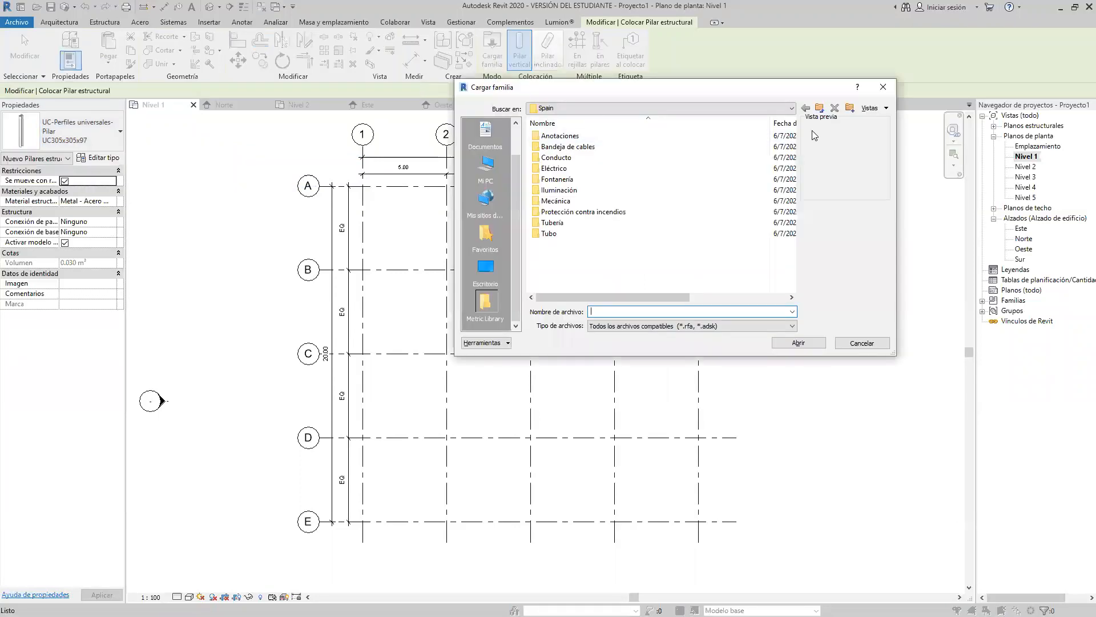
click(819, 109)
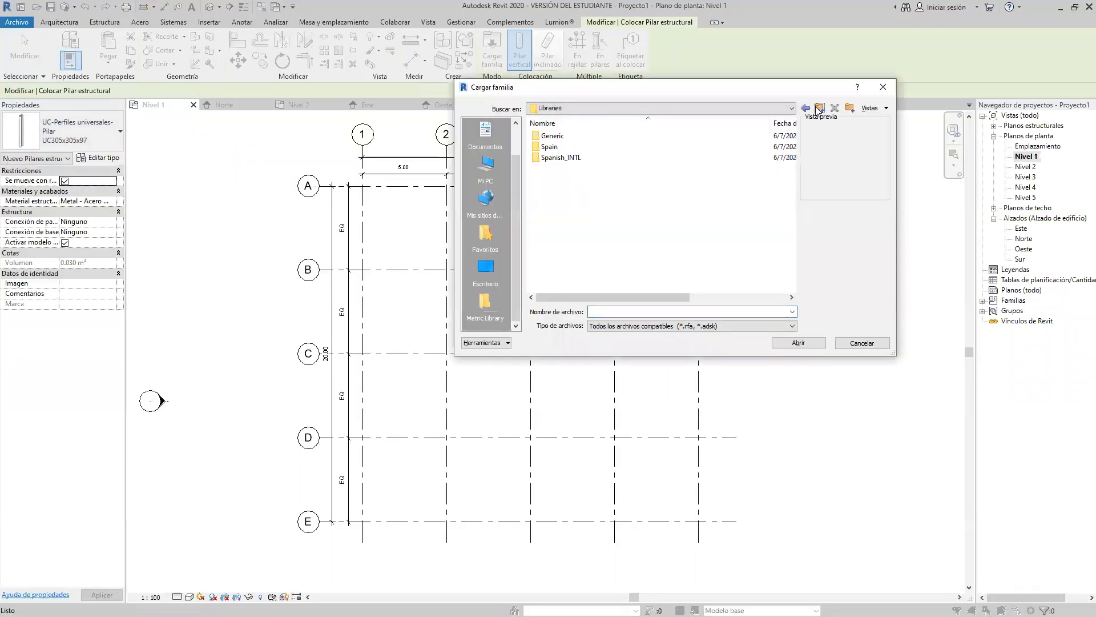
double_click(576, 157)
scroll(571, 182, down, 1)
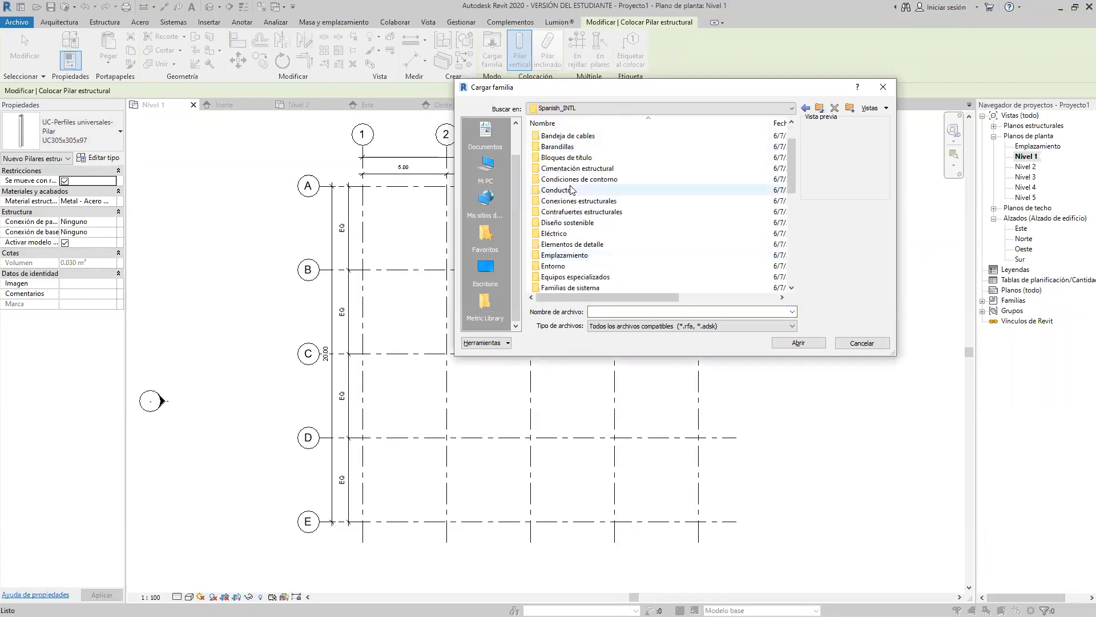
scroll(563, 219, down, 4)
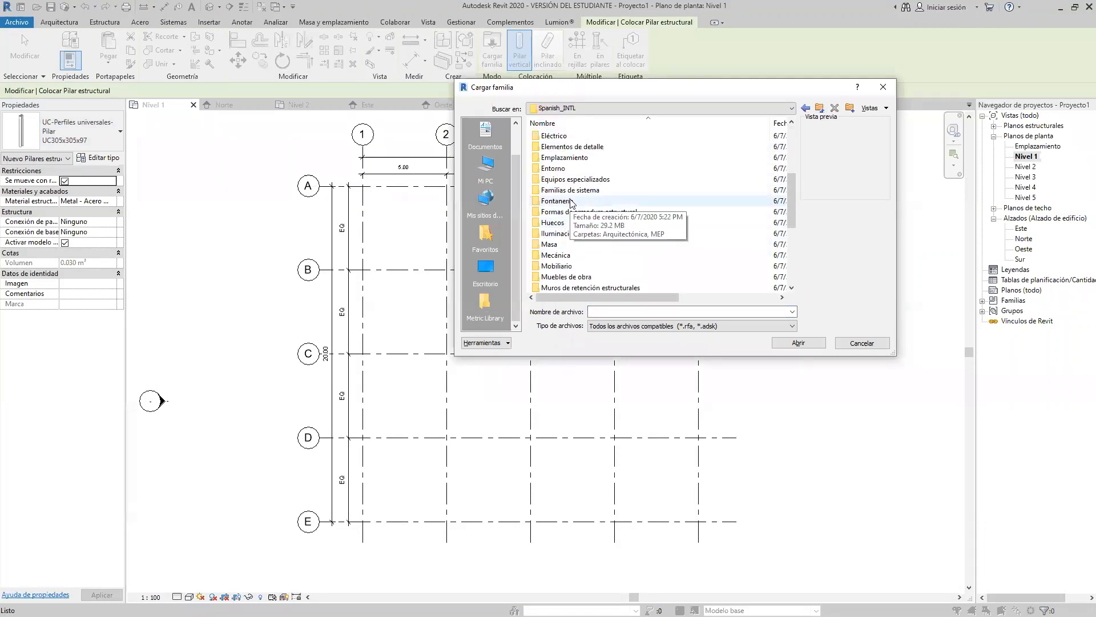
scroll(564, 227, down, 1)
click(555, 268)
double_click(554, 267)
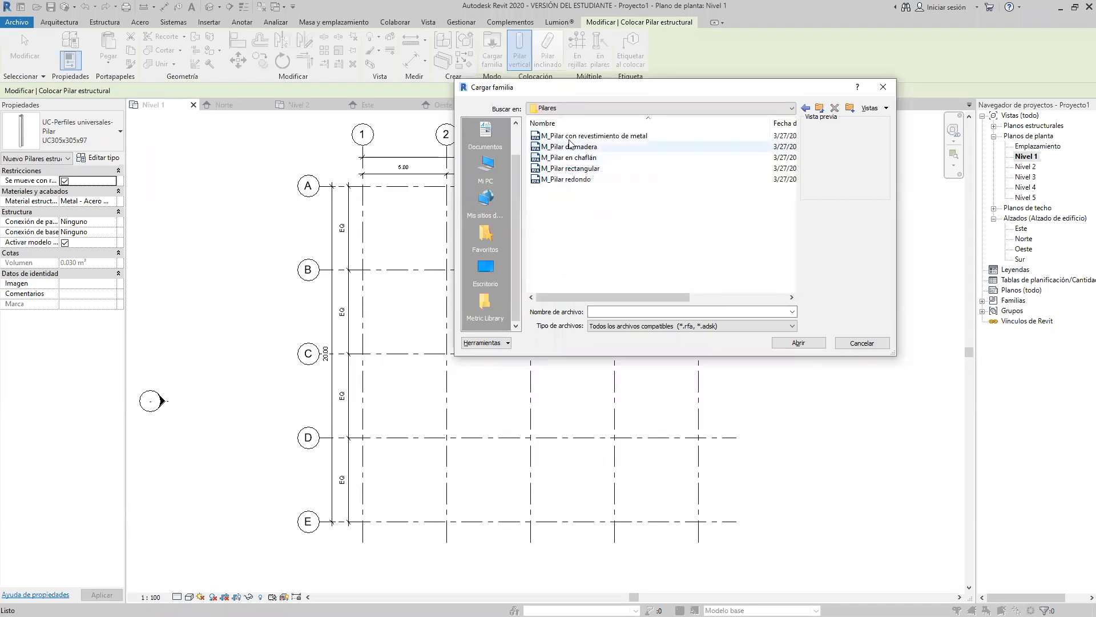
Step: Preview the architectural column families in the Pilares folder, from M_Pilar con revestimiento de metal to M_Pilar redondo
click(572, 137)
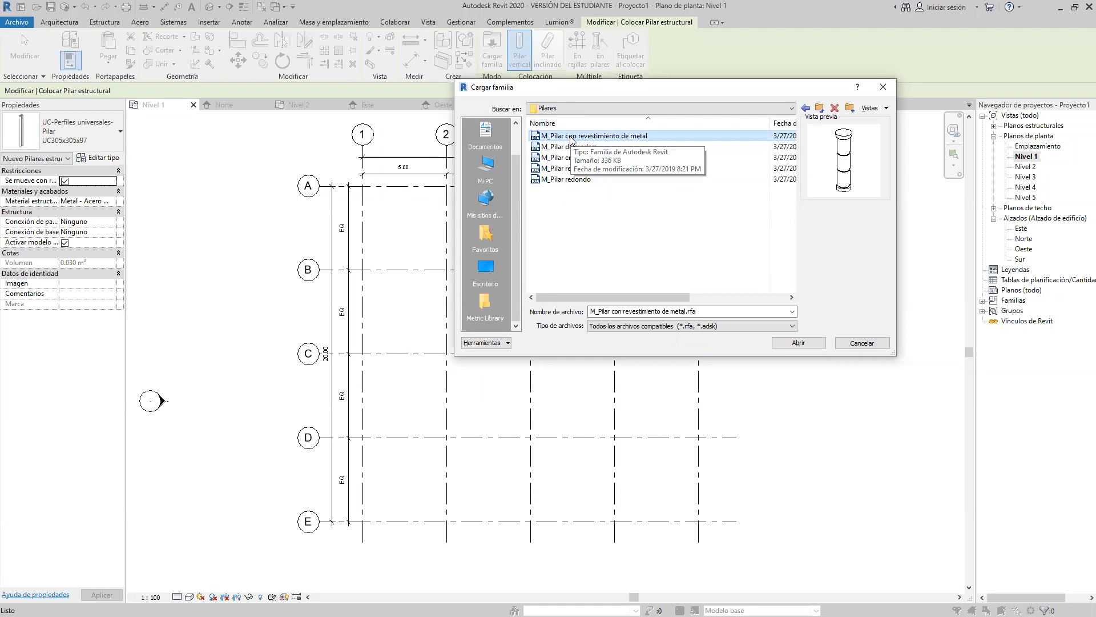
key(Down)
key(Down)
key(Down)
key(Up)
key(Up)
key(Up)
key(Down)
key(Down)
key(Down)
key(Down)
key(Up)
key(Up)
key(Up)
key(Up)
key(Down)
key(Down)
key(Down)
key(Down)
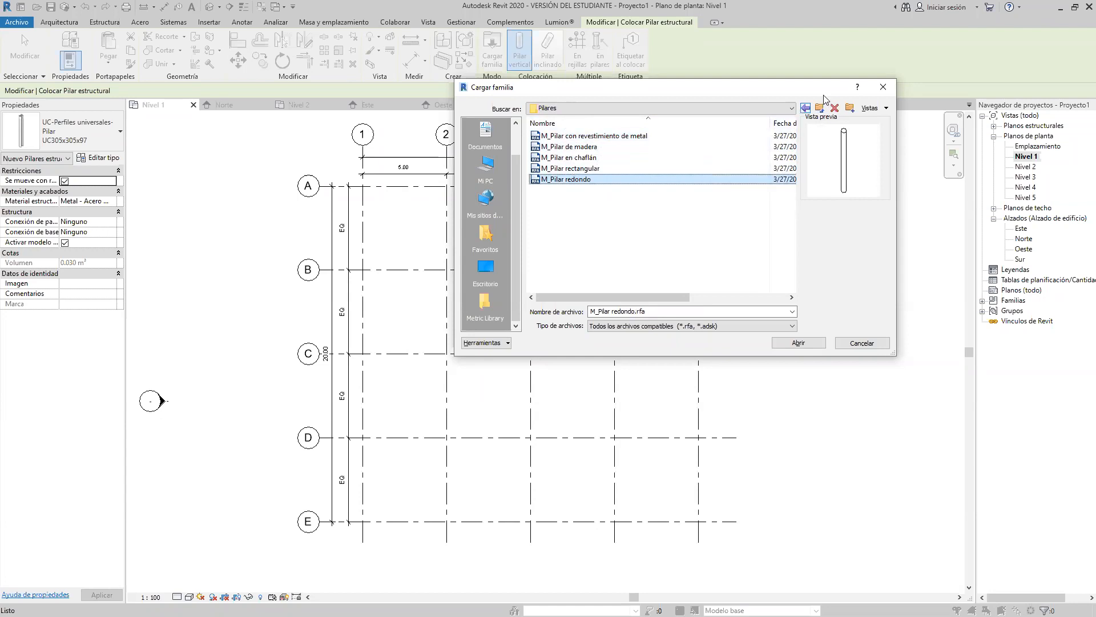
Step: Open the Pilares estructurales folder of the Spanish_INTL library and look through its material subfolders
click(820, 107)
scroll(591, 234, down, 4)
scroll(574, 234, down, 2)
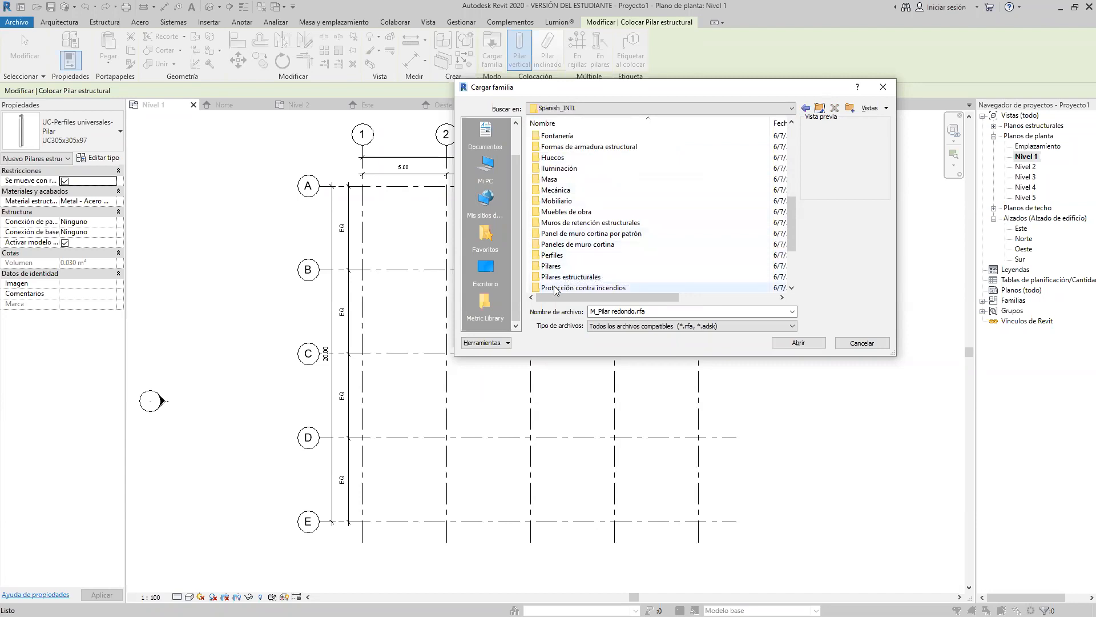
click(570, 278)
double_click(570, 278)
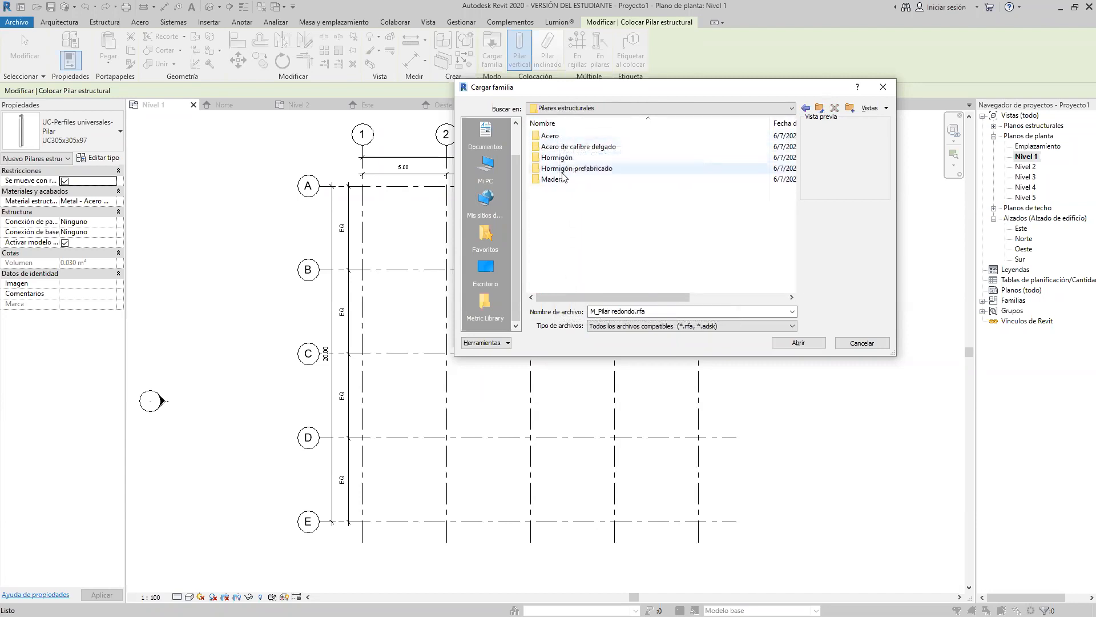
click(551, 136)
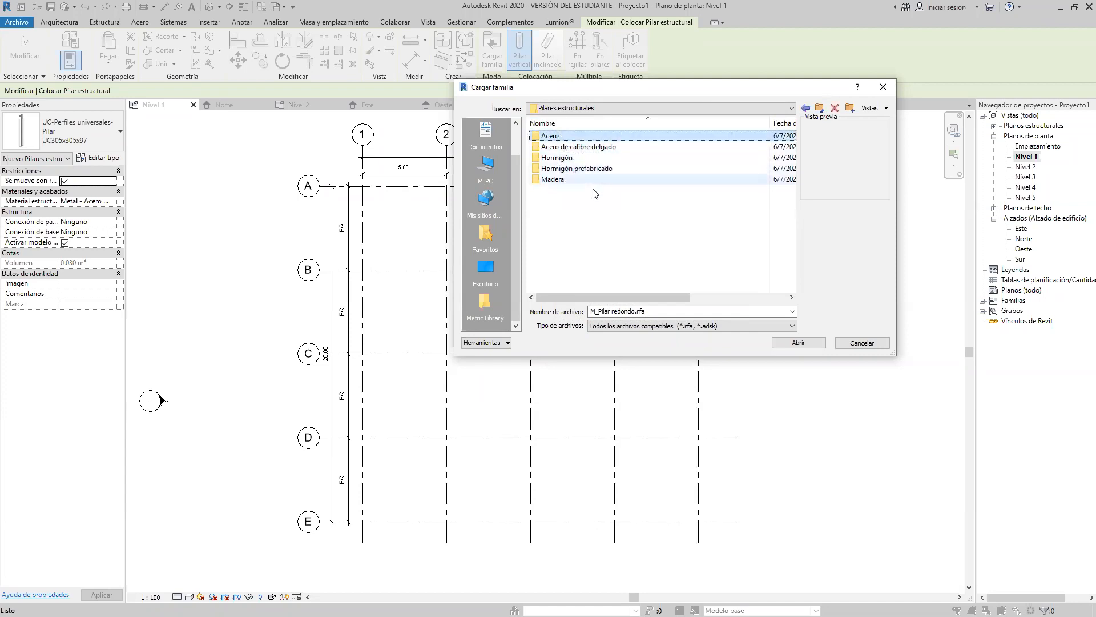
key(Down)
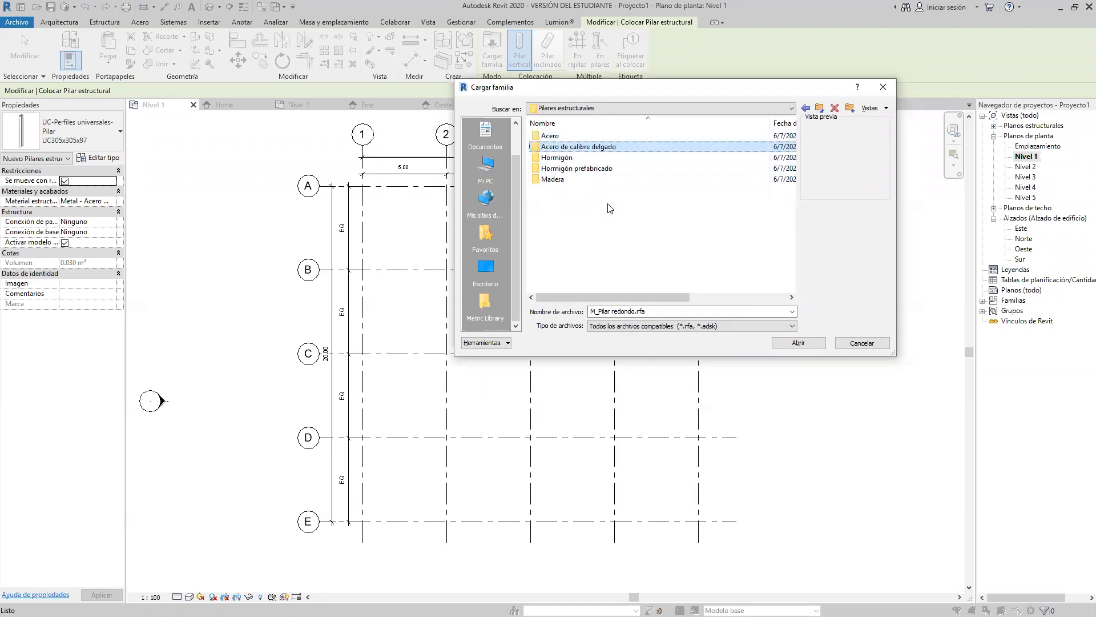
key(Down)
key(Down)
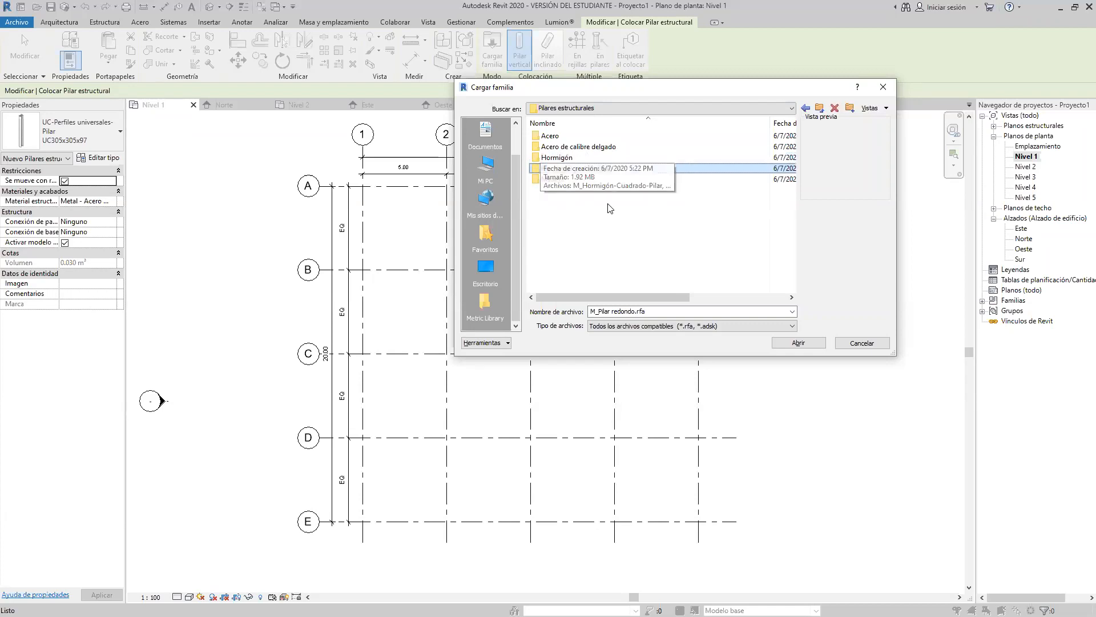
key(Down)
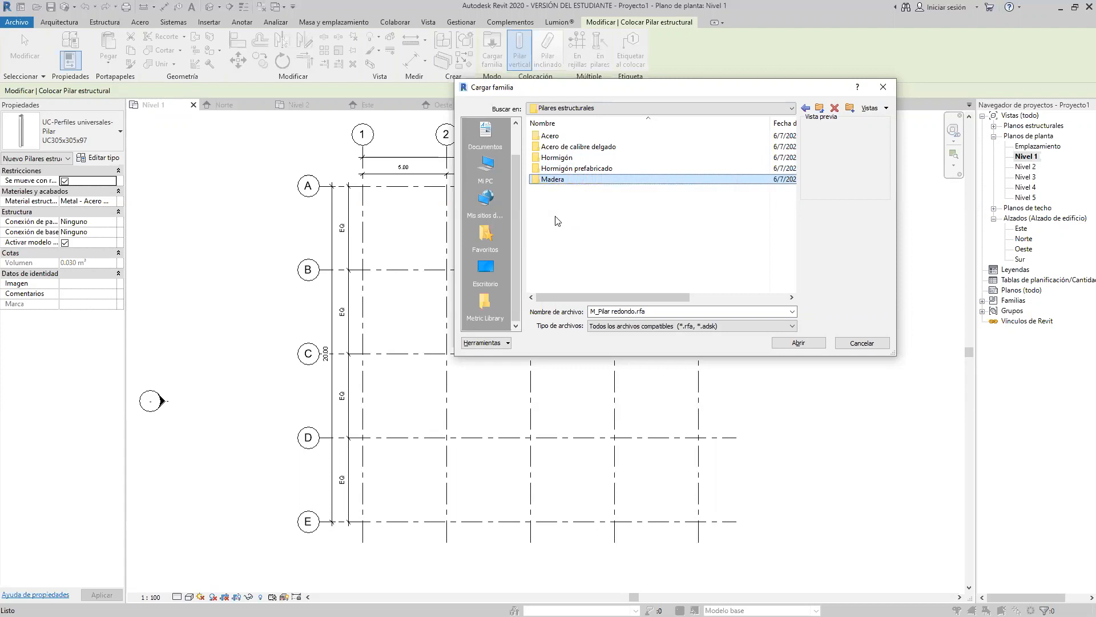
Step: Preview the concrete column families in the Hormigón folder and leave the family library without loading any
double_click(556, 157)
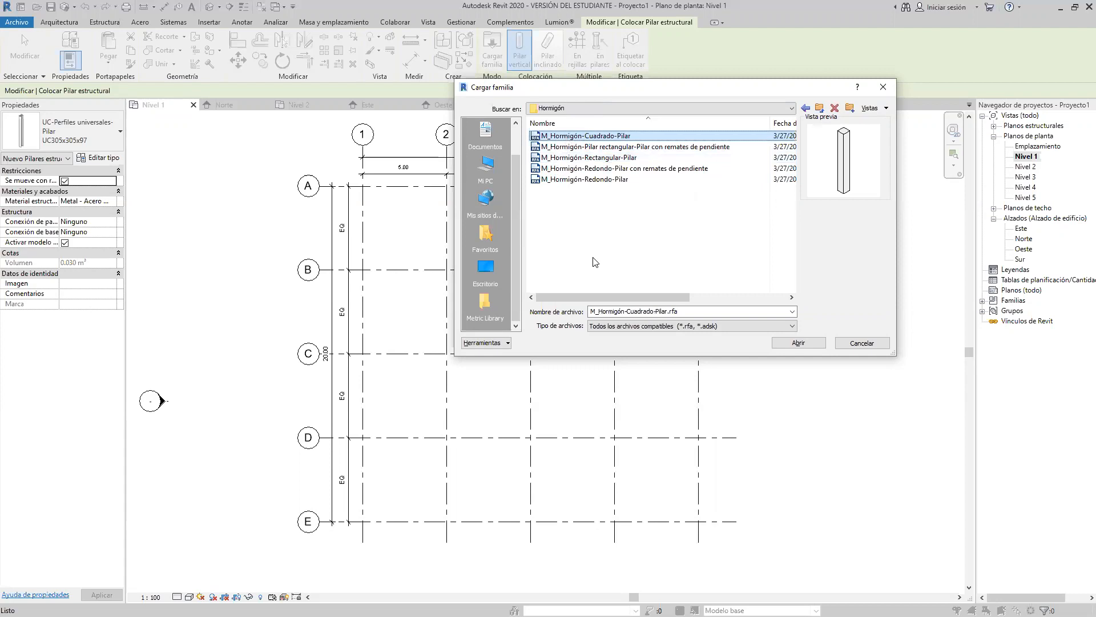
key(Down)
key(Down)
key(Down)
key(Down)
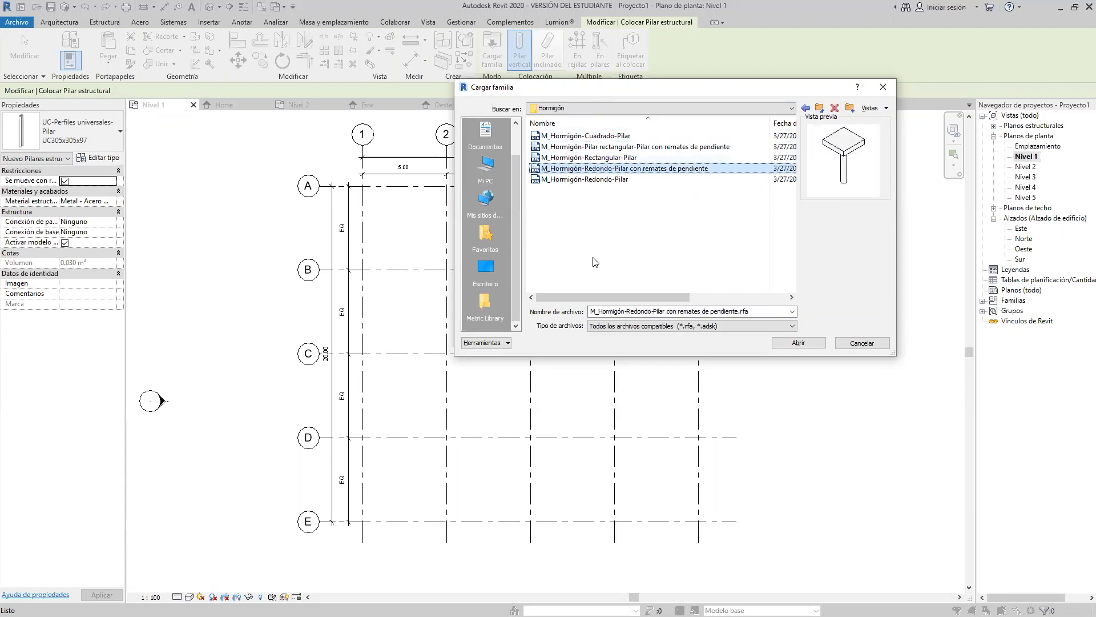
key(Up)
key(Up)
key(Up)
key(Up)
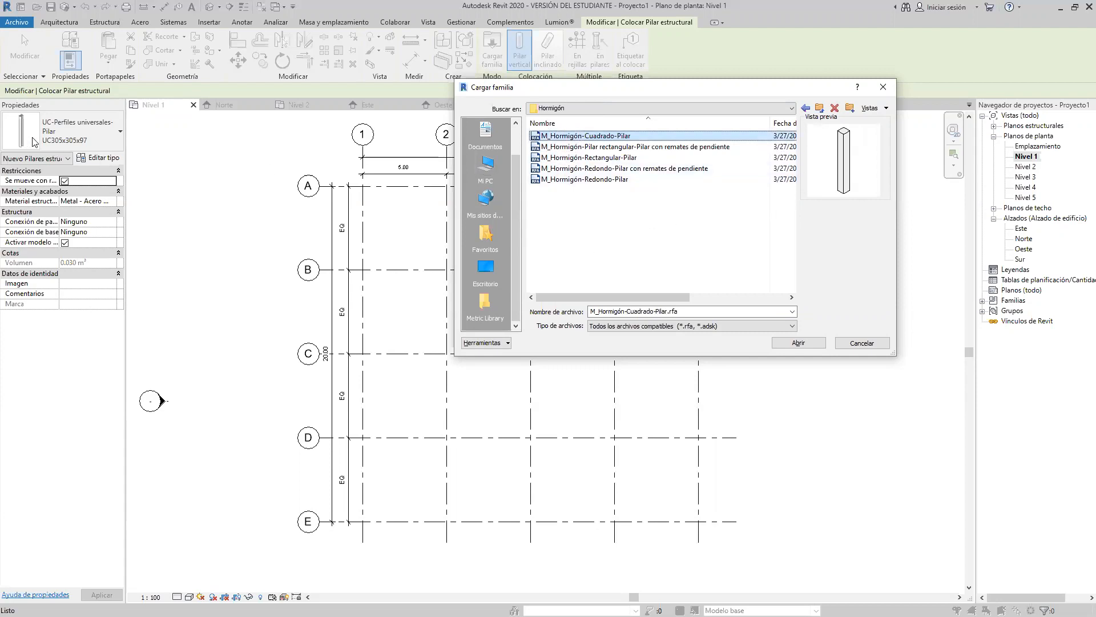
click(883, 86)
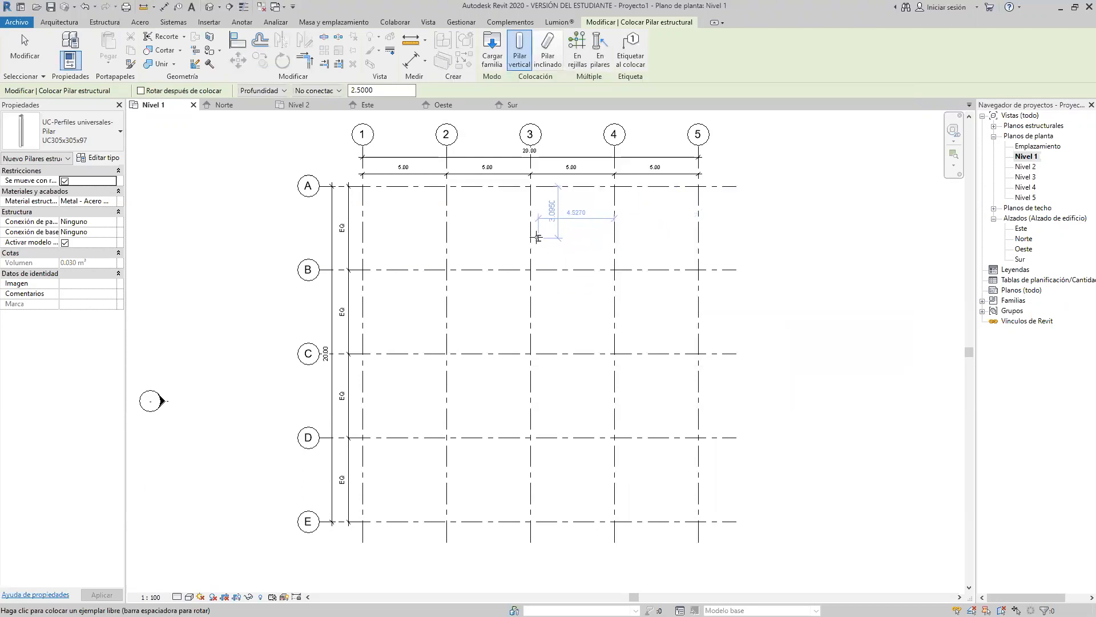
Step: Place a UC305x305x97 structural column at the intersection of grids A and 1, using the Profundidad option
scroll(399, 209, up, 2)
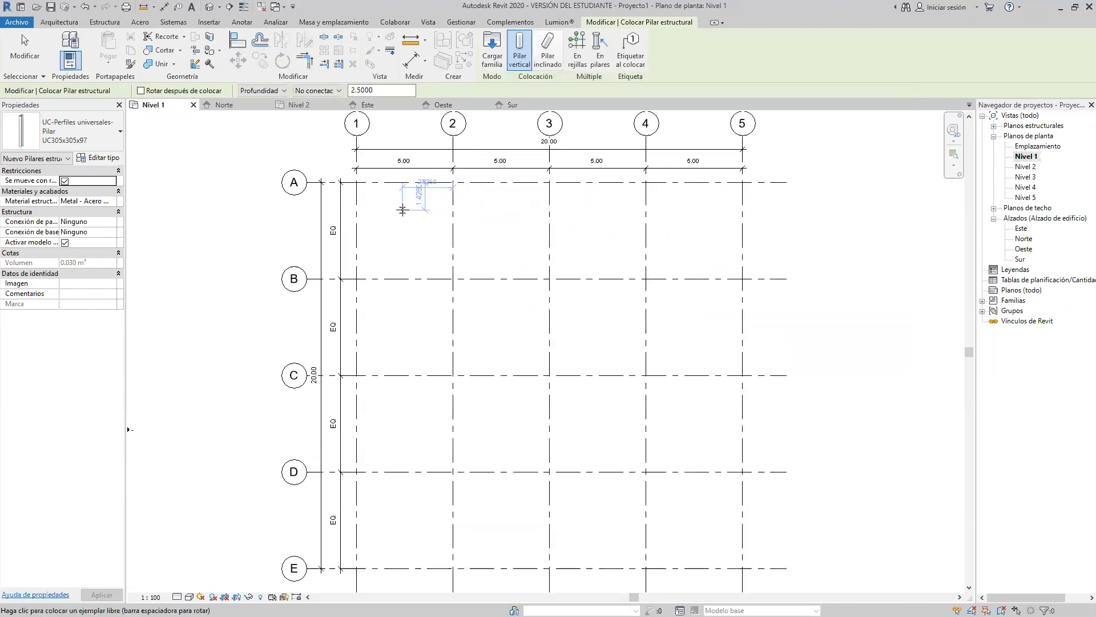
scroll(383, 195, up, 2)
middle_drag(372, 191, 492, 311)
scroll(479, 313, up, 2)
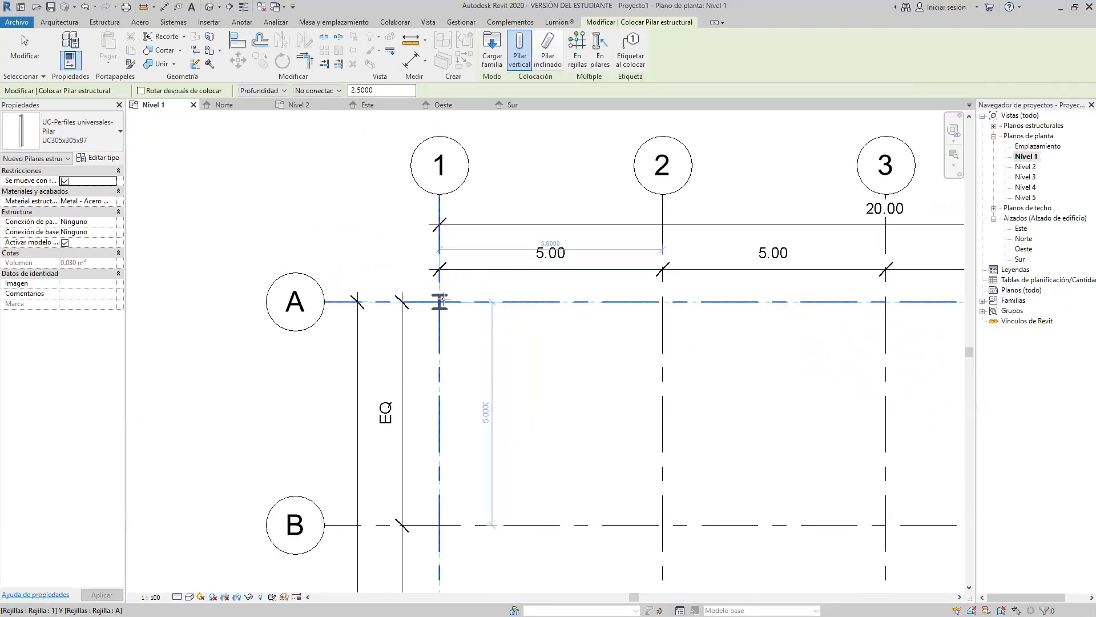
scroll(441, 300, up, 2)
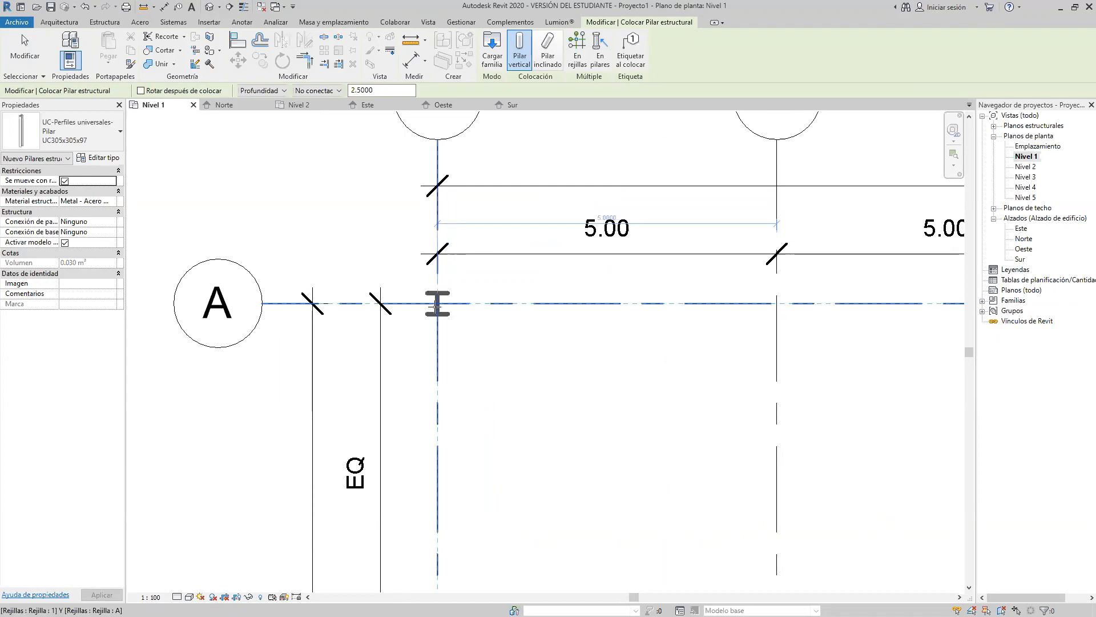
click(437, 306)
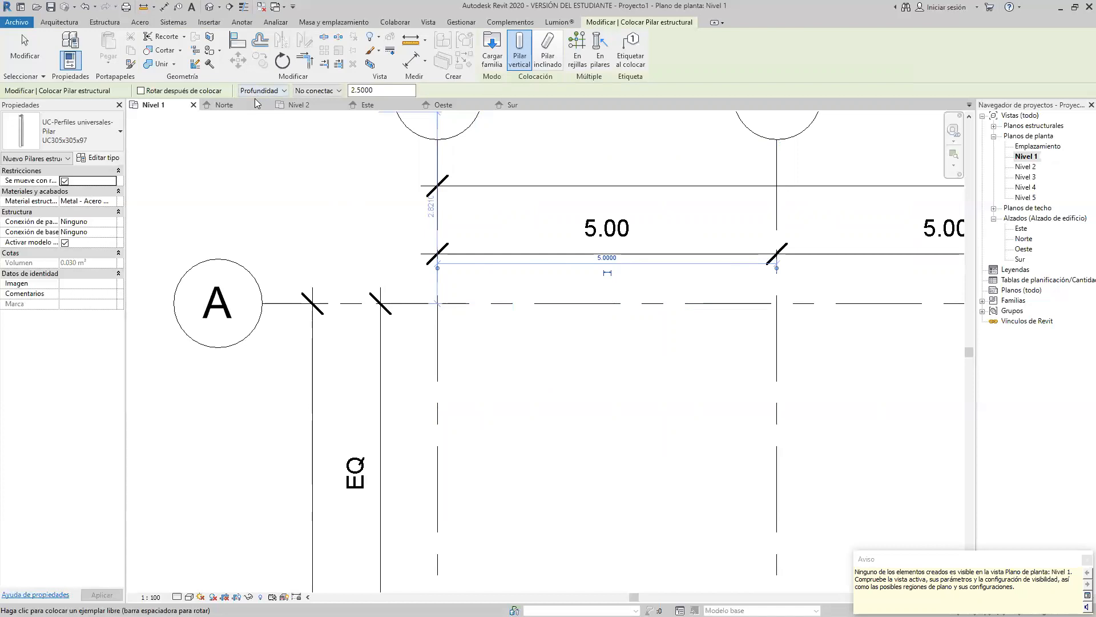
Step: Set the column placement to Altura up to Nivel 2, place a UC305x305x97 column at grids A and 1, and end placement
click(283, 91)
click(259, 112)
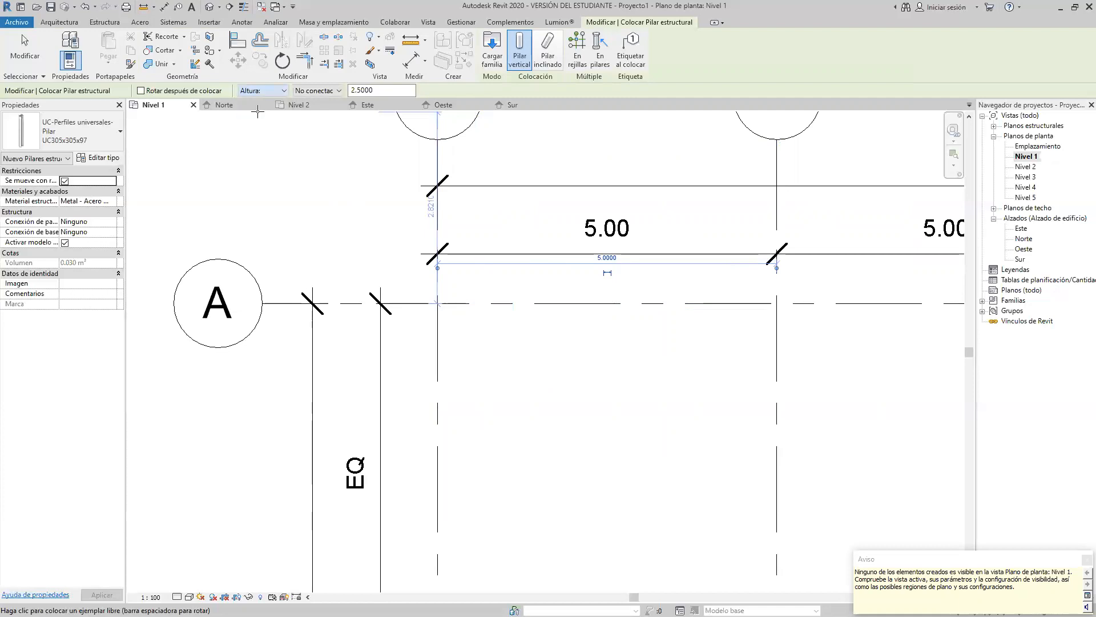
click(339, 91)
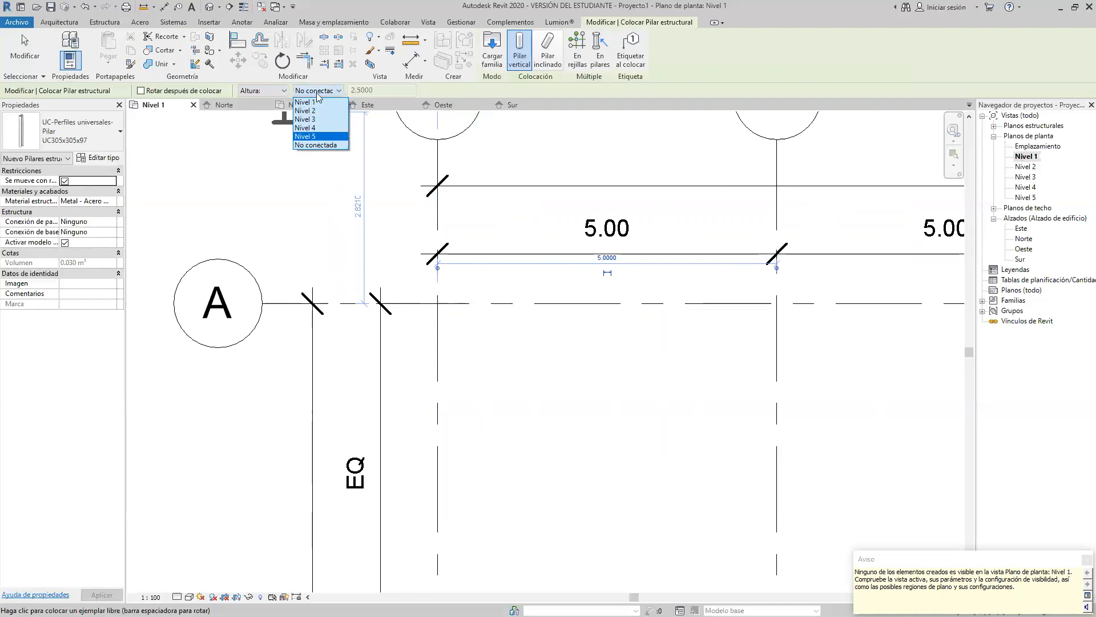
click(304, 111)
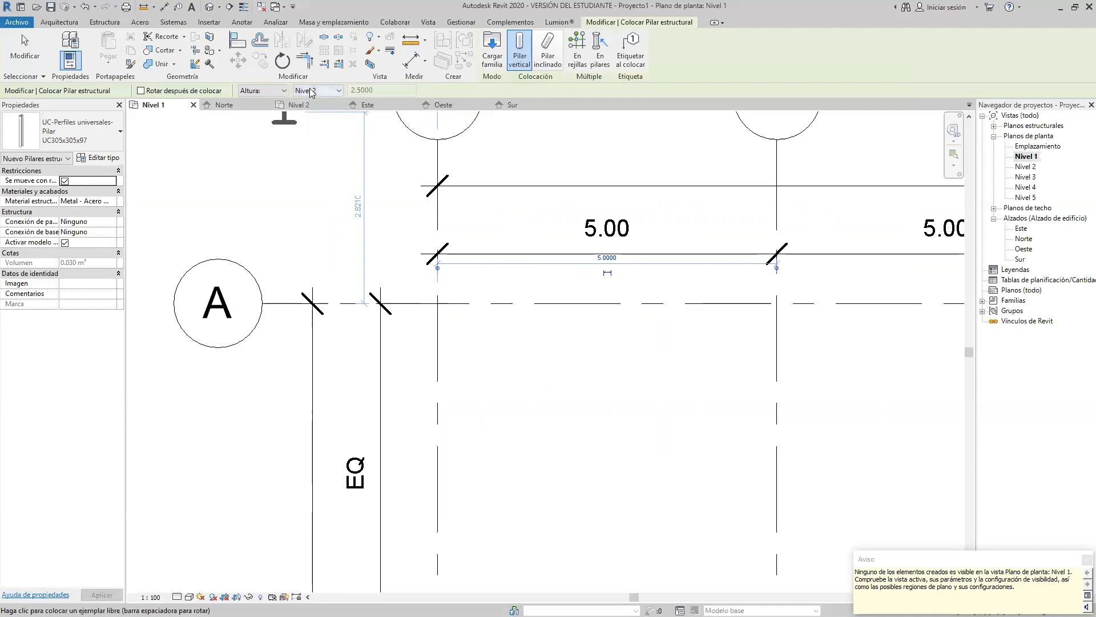
scroll(423, 359, up, 3)
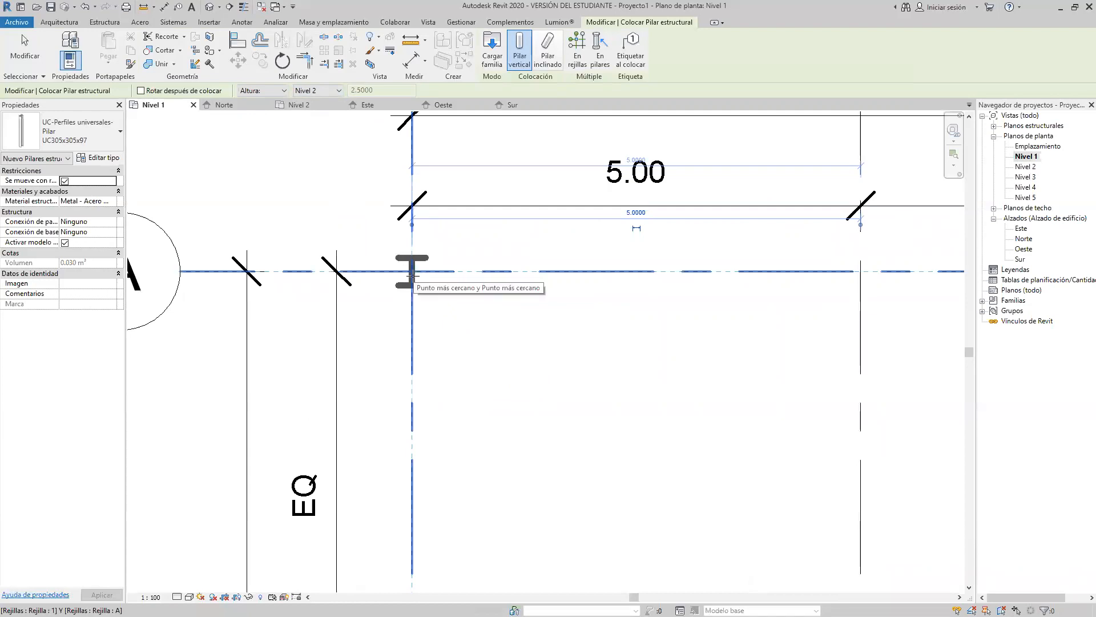
click(413, 274)
scroll(480, 337, down, 2)
scroll(533, 386, down, 2)
middle_drag(458, 325, 360, 269)
scroll(332, 222, up, 8)
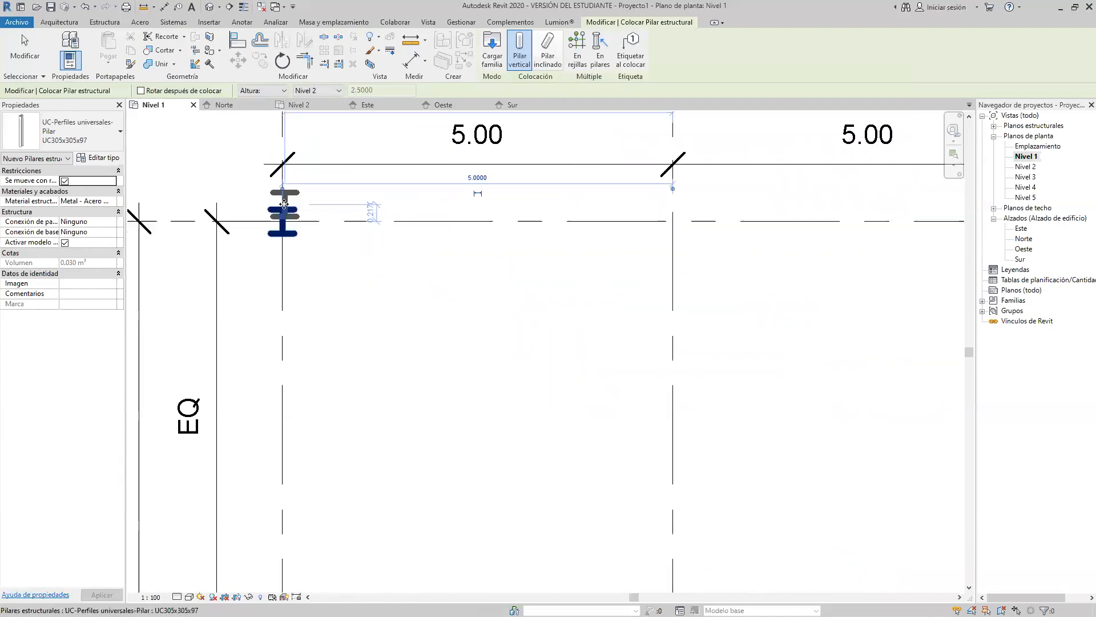
middle_drag(483, 249, 568, 289)
scroll(507, 246, up, 2)
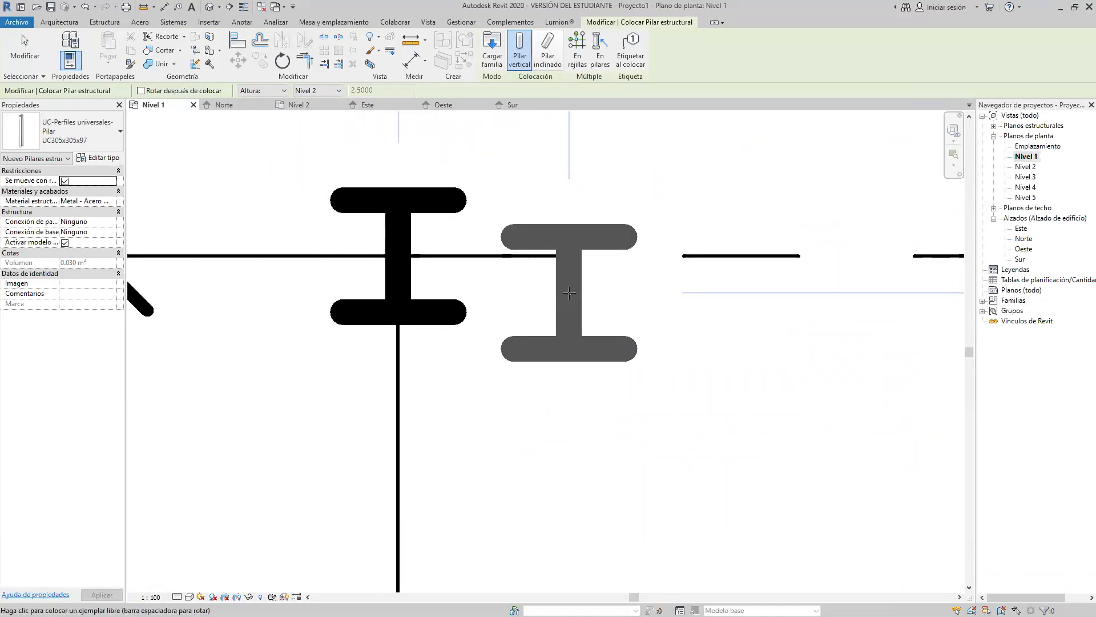
key(Escape)
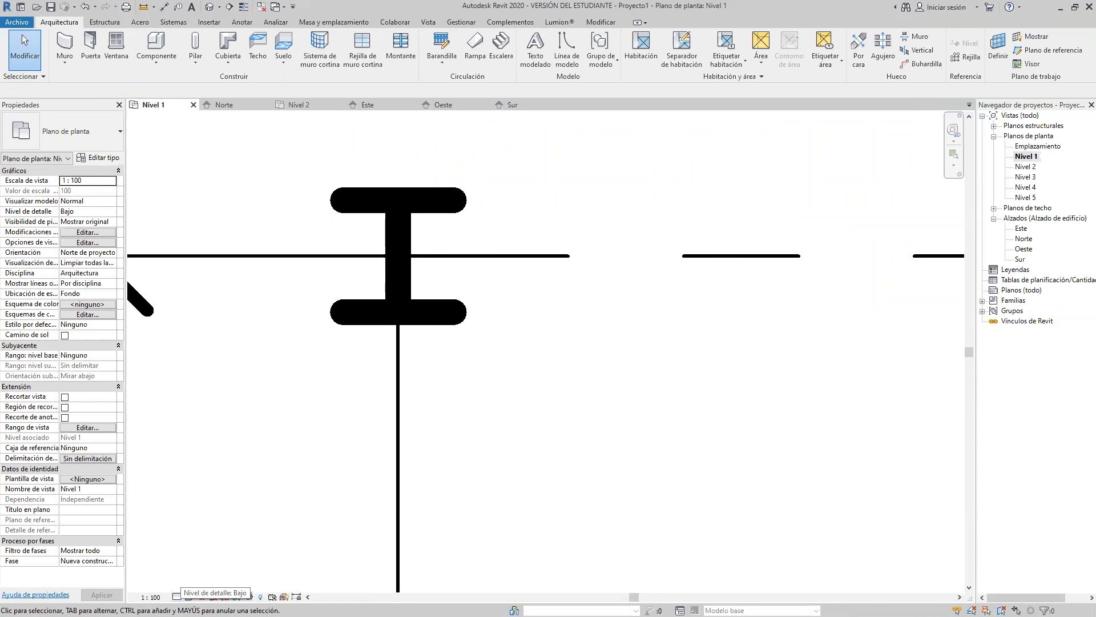
Step: Set the detail level of the Nivel 1 plan view to Alto
click(177, 596)
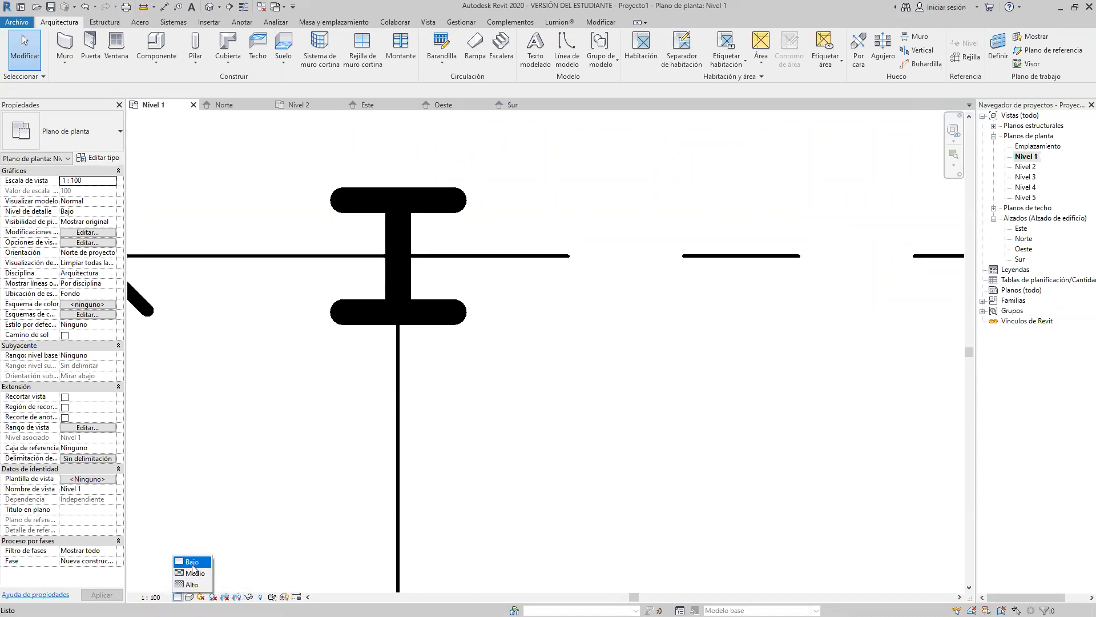
click(193, 585)
scroll(366, 383, up, 5)
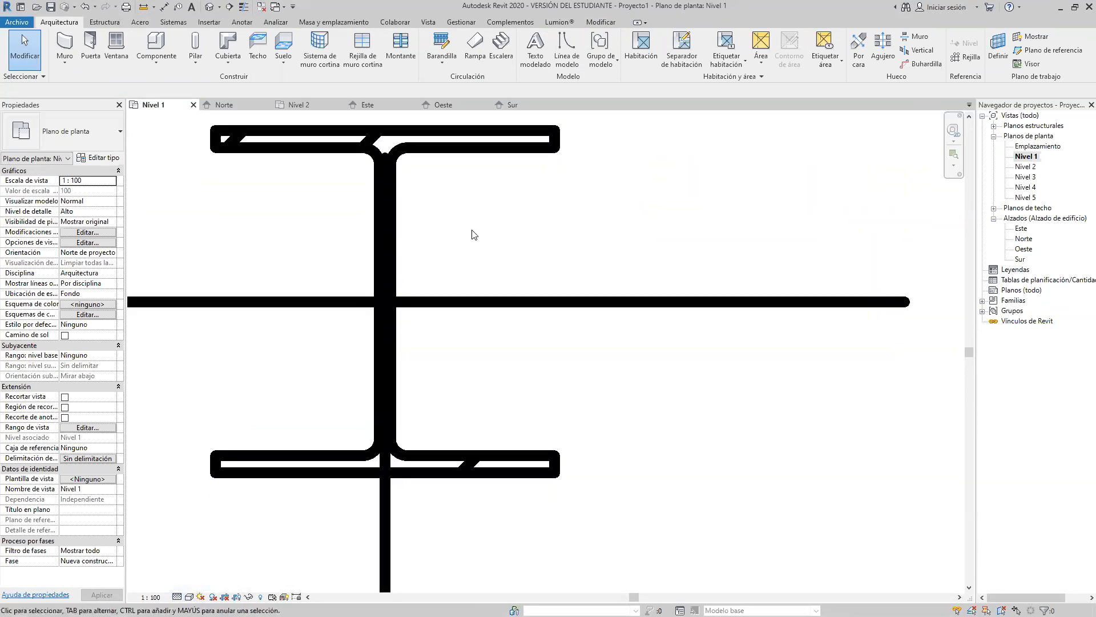
Step: Examine the steel column's section at grids A and 1 at several magnifications
scroll(463, 230, down, 4)
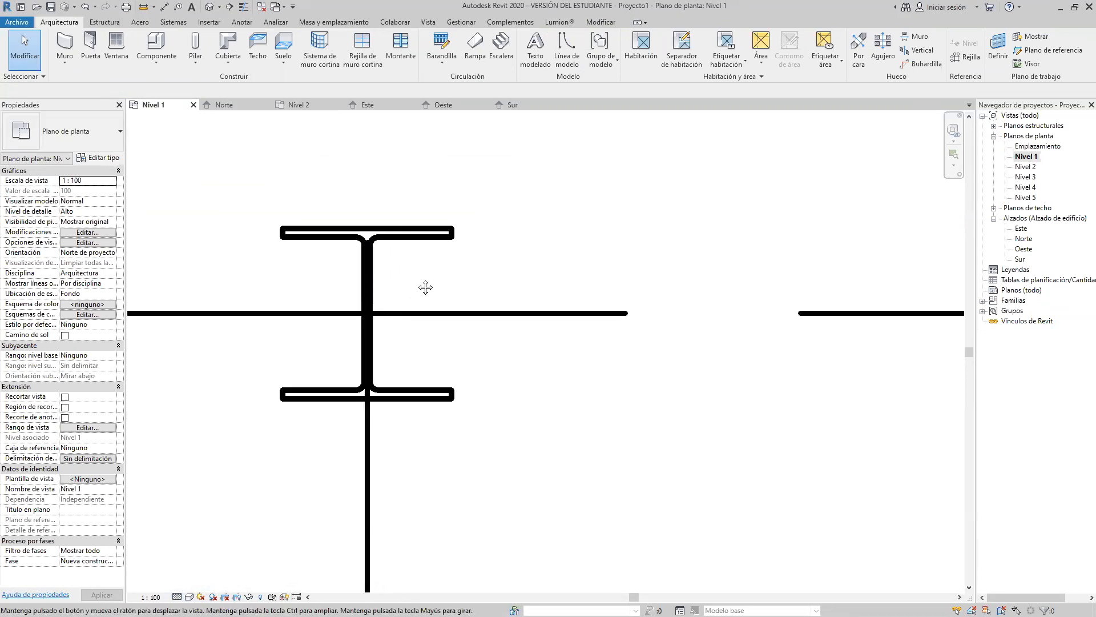
scroll(409, 292, up, 1)
scroll(408, 293, down, 1)
scroll(416, 304, up, 2)
scroll(400, 281, down, 1)
scroll(423, 290, up, 3)
scroll(423, 291, down, 1)
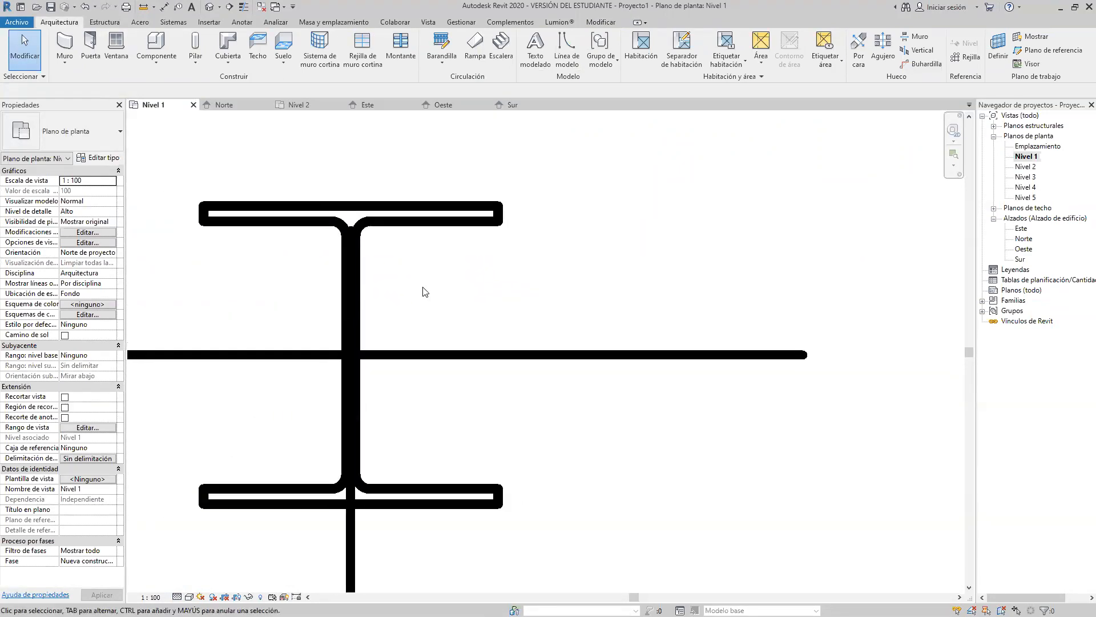
scroll(423, 291, down, 1)
scroll(422, 292, down, 2)
scroll(422, 291, up, 1)
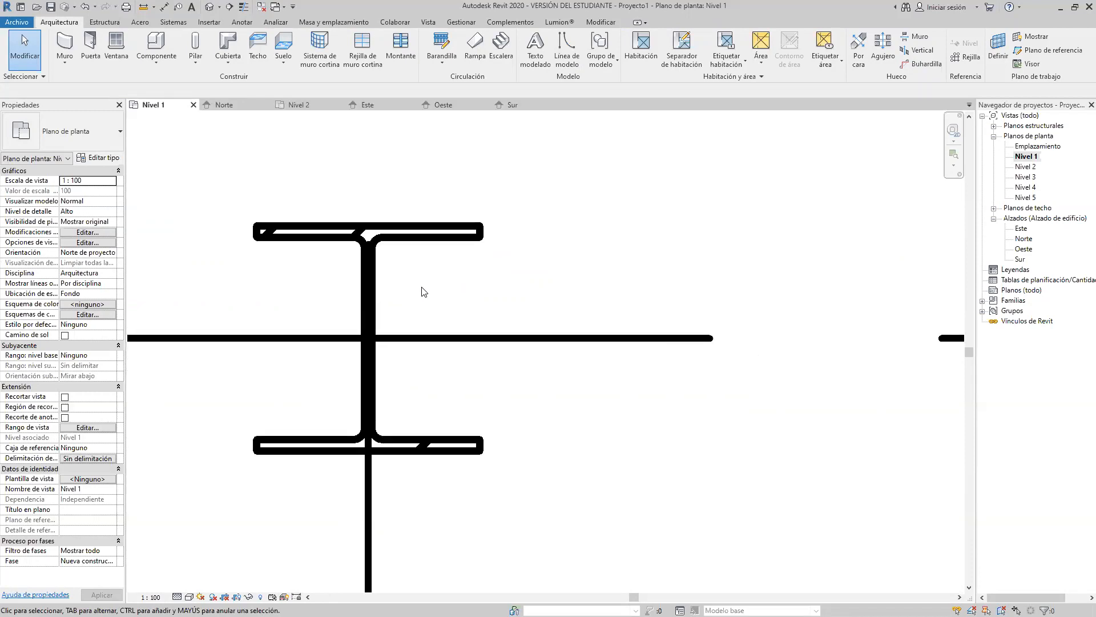
Step: Turn on the thin lines display and check the column's outline at grids A and 1
key(t)
key(l)
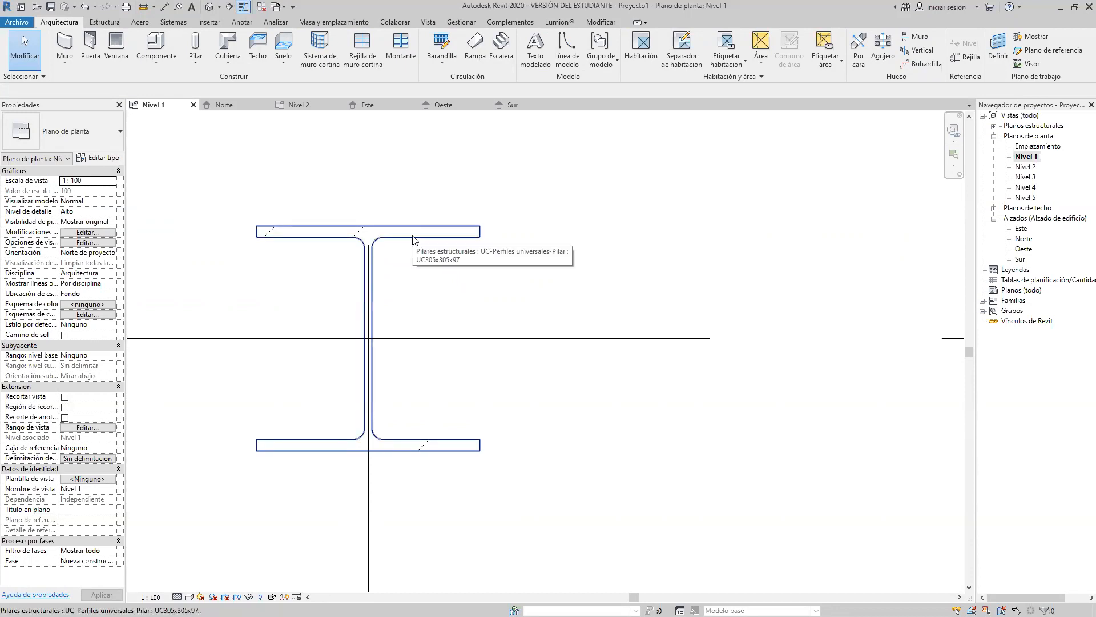
scroll(420, 258, down, 1)
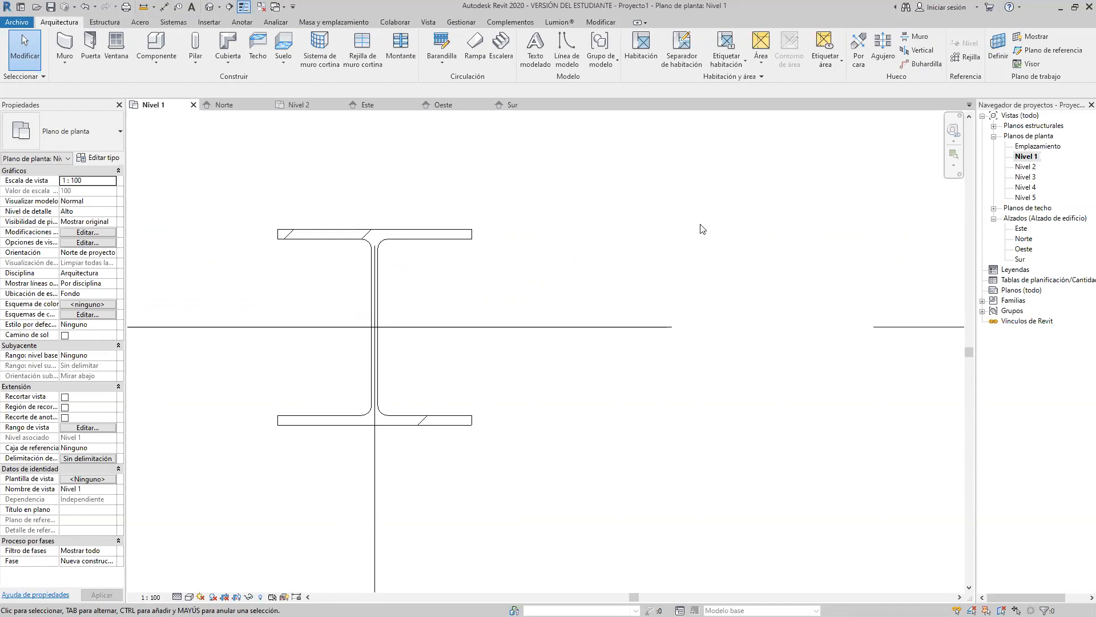
scroll(407, 297, up, 1)
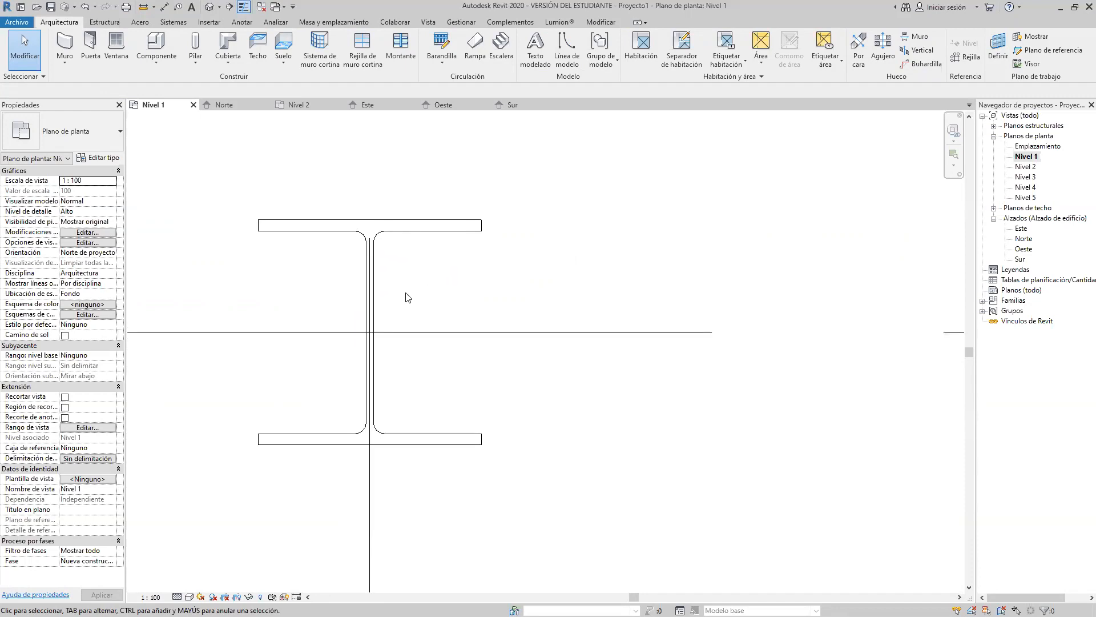
scroll(382, 310, up, 1)
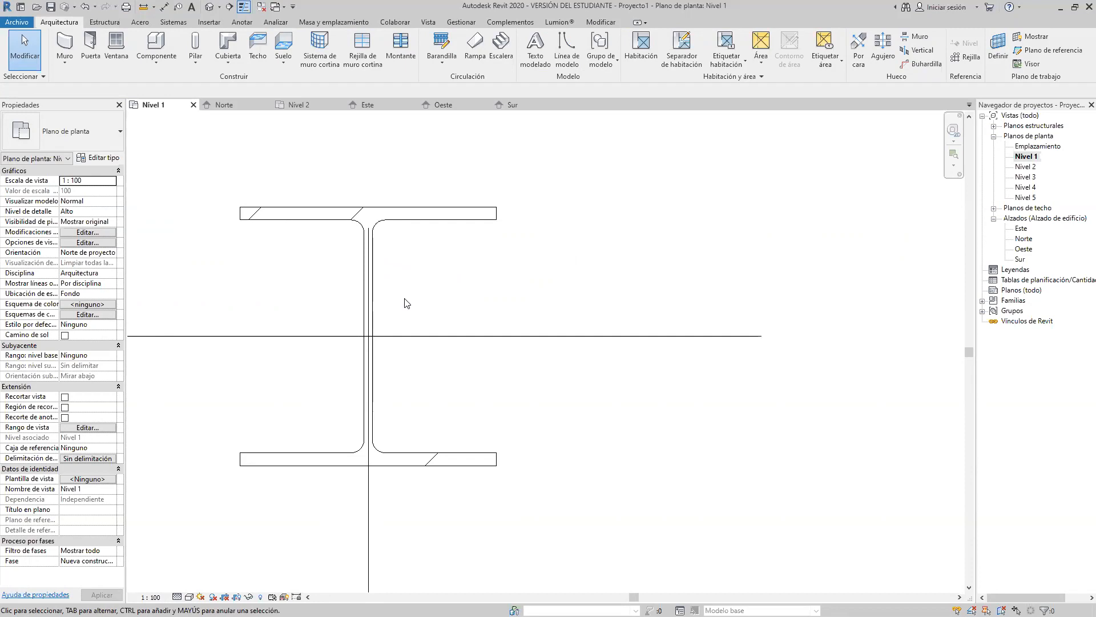
scroll(403, 280, up, 2)
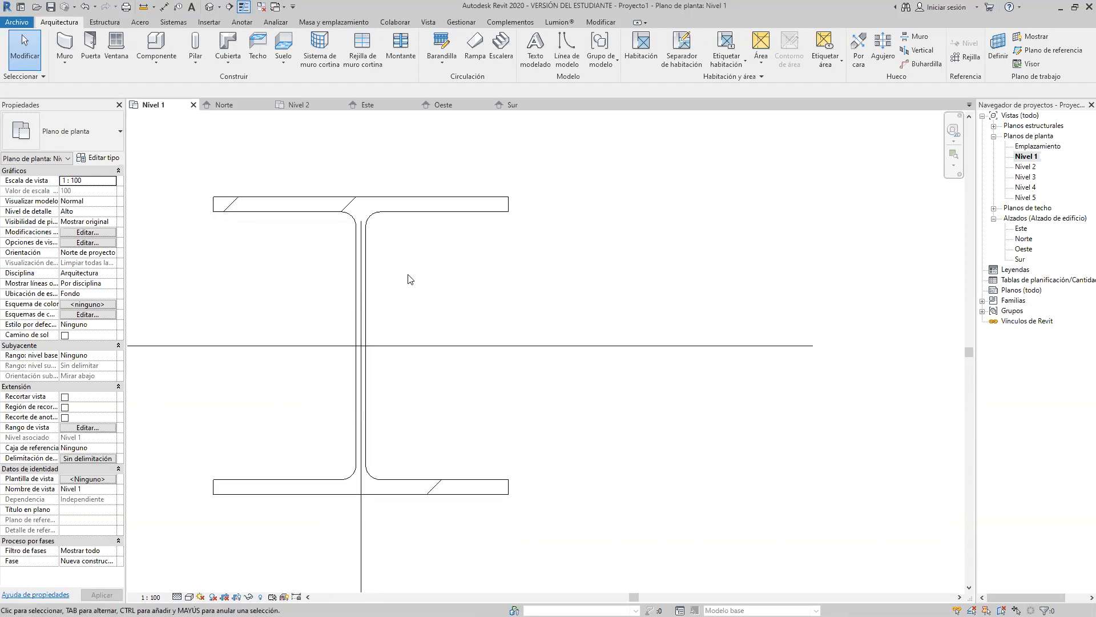
Step: Toggle Líneas finas off and on repeatedly to compare line weights, leaving it turned off
click(428, 23)
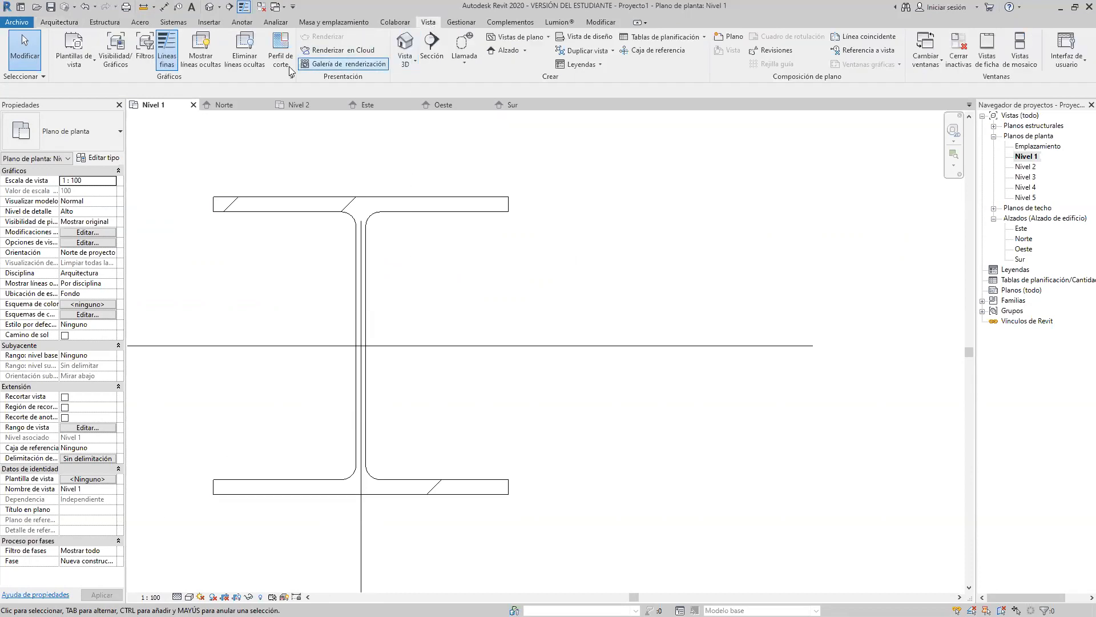
click(167, 59)
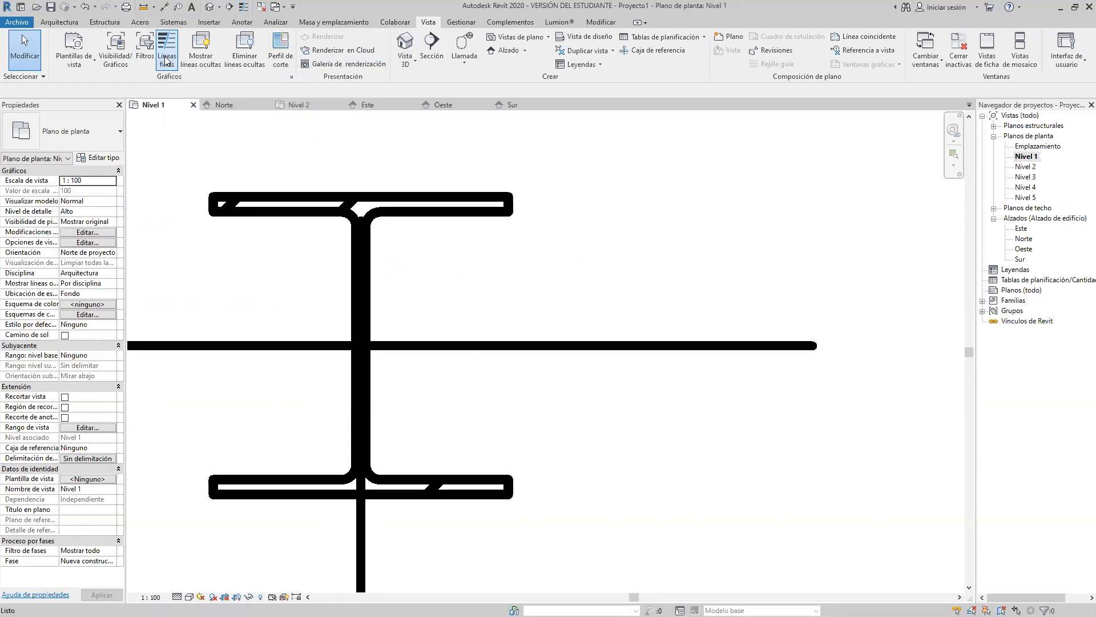
click(164, 53)
click(165, 70)
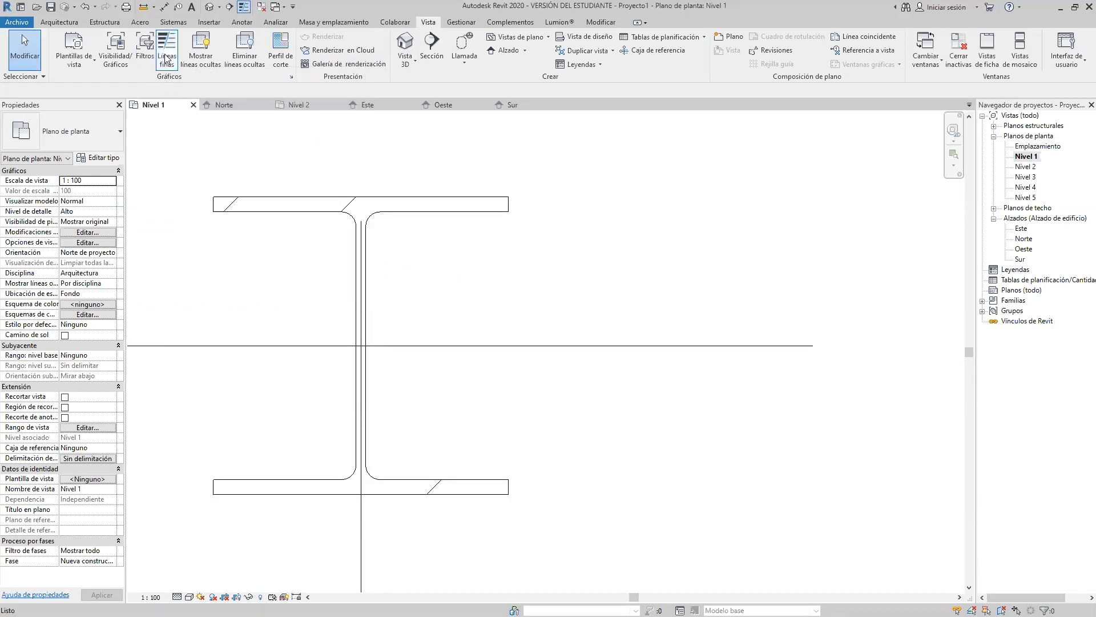
click(168, 67)
click(169, 64)
Step: Place UC305x305x97 structural columns, with Altura up to Nivel 2, where grid 1 crosses grids B and C
scroll(462, 275, down, 8)
scroll(443, 257, down, 6)
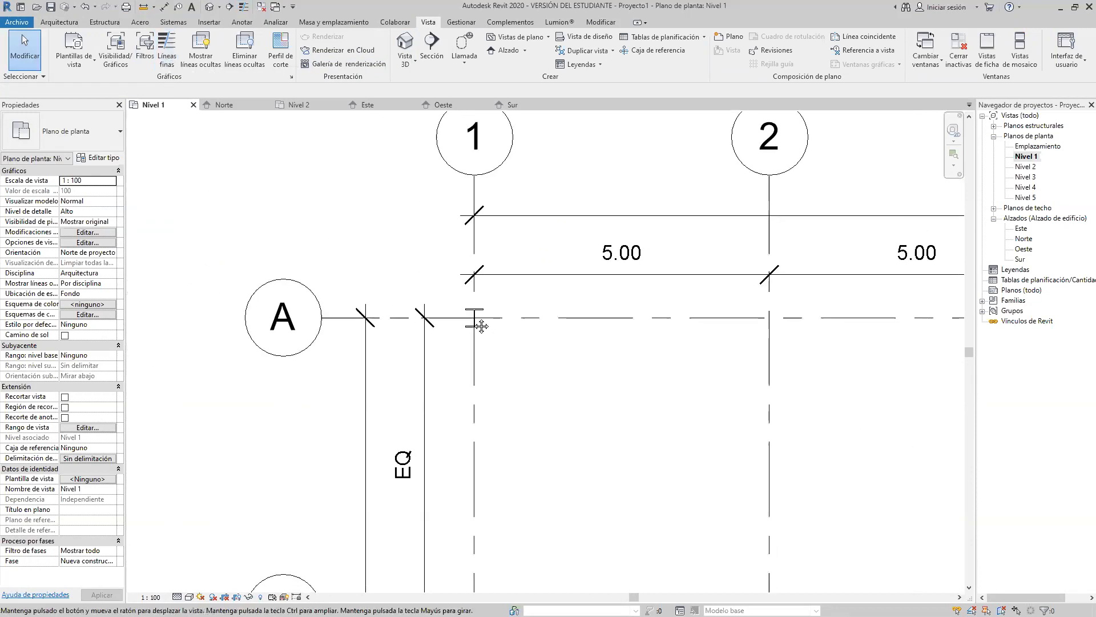
middle_drag(445, 257, 410, 218)
scroll(408, 205, down, 3)
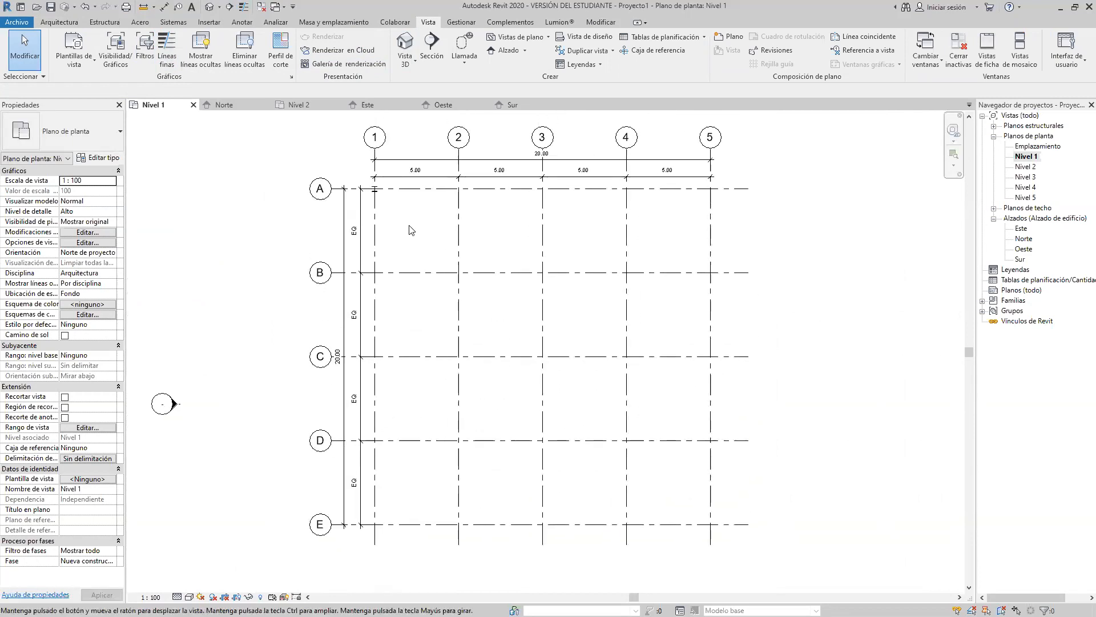
click(60, 23)
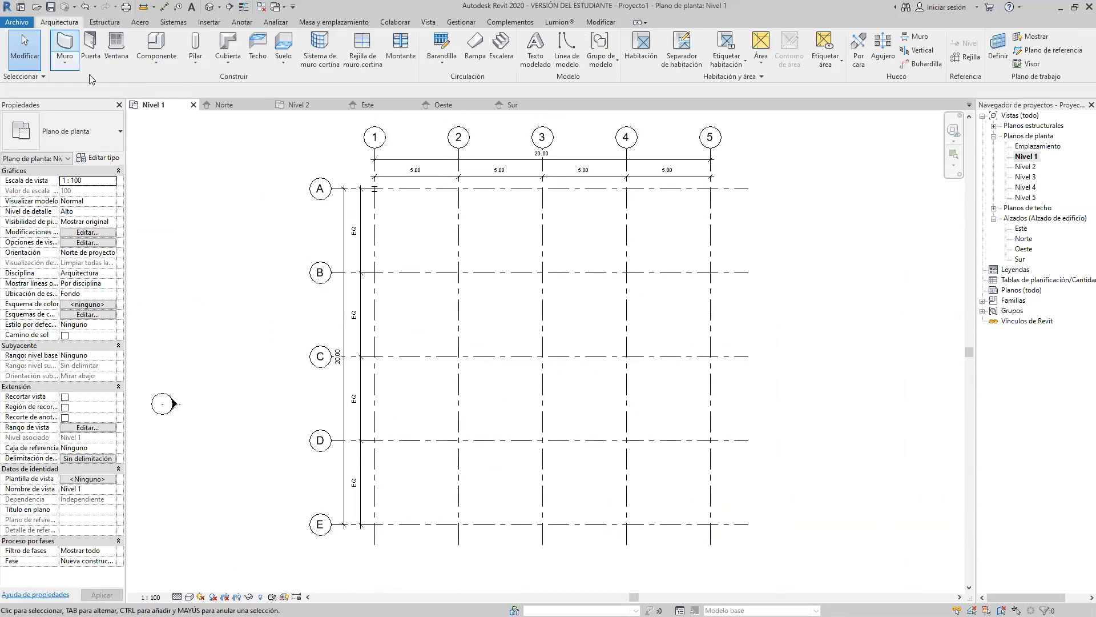
click(197, 43)
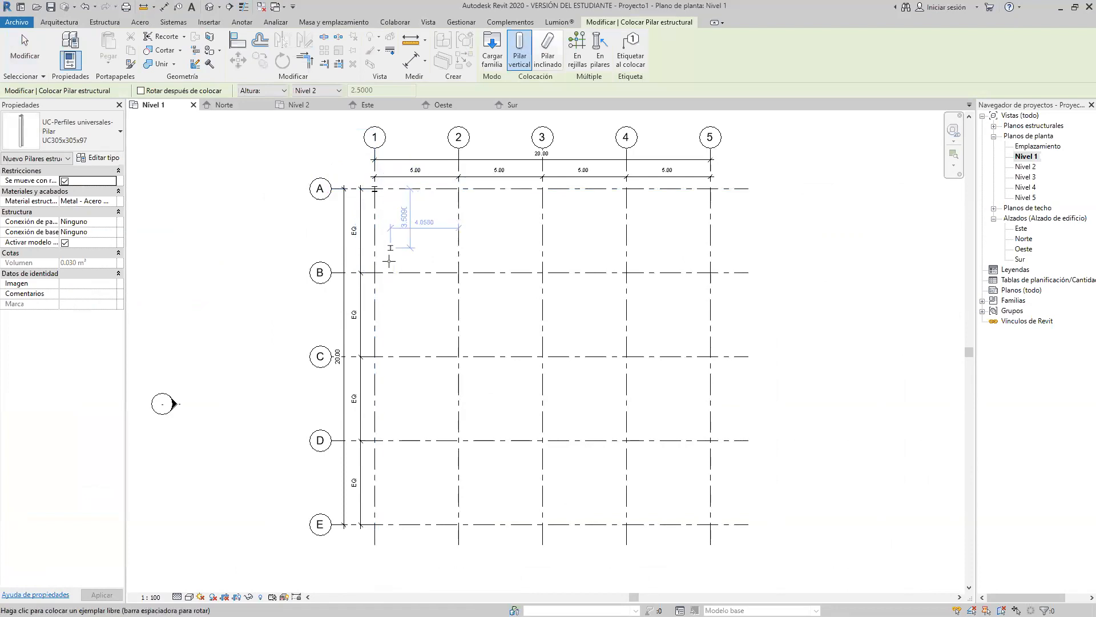
click(377, 273)
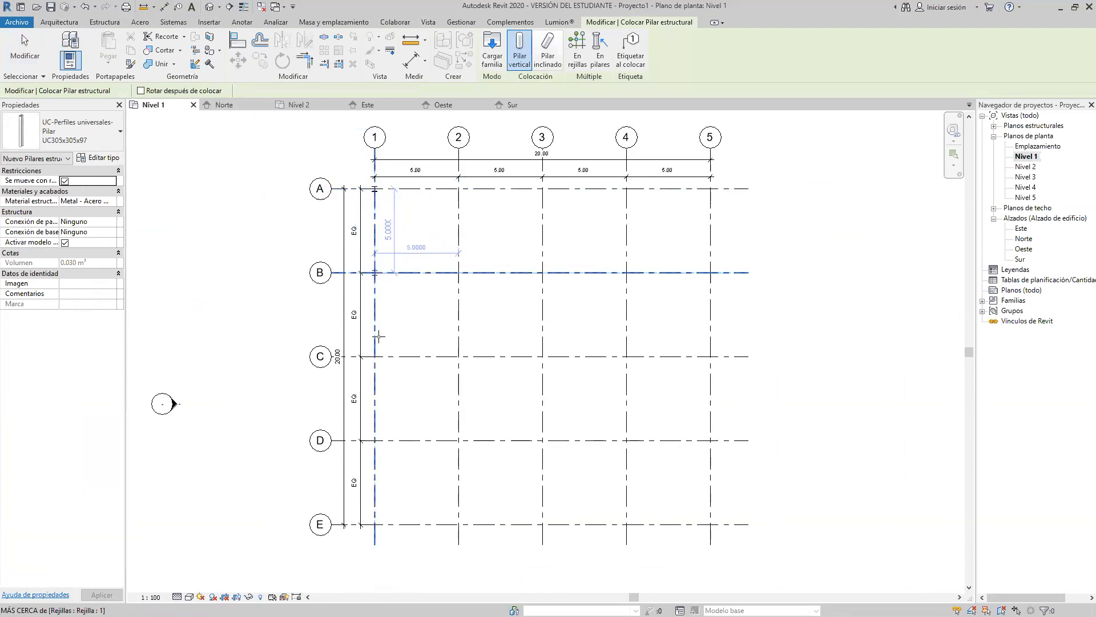
scroll(375, 337, up, 5)
click(375, 337)
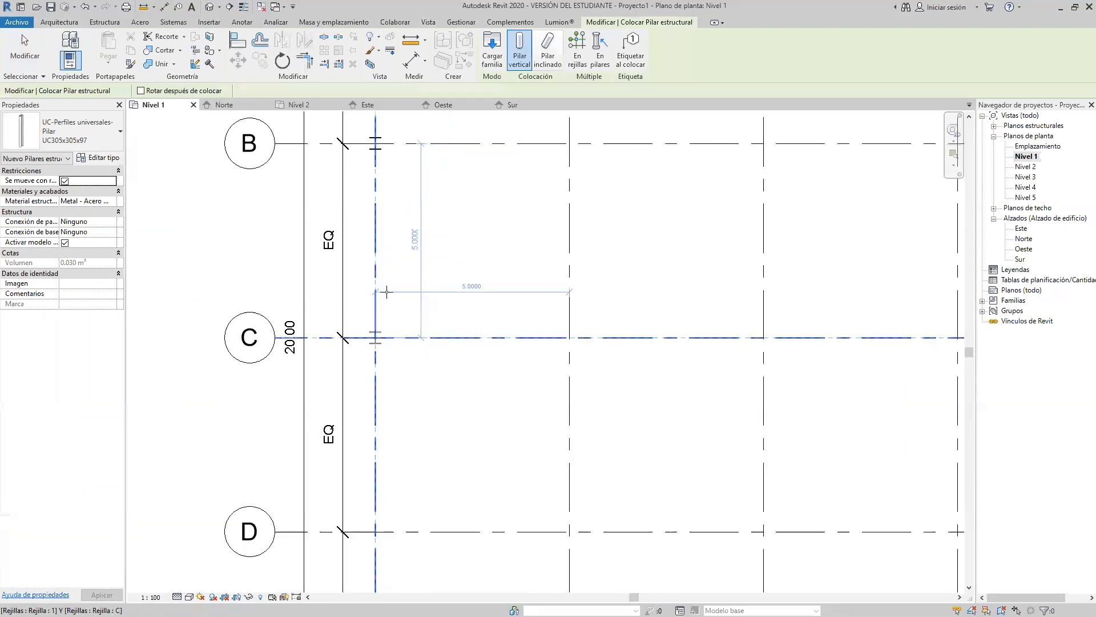
Step: Place UC305x305x97 structural columns where grid 1 crosses grids D and E
scroll(384, 293, down, 3)
scroll(384, 416, up, 3)
click(374, 407)
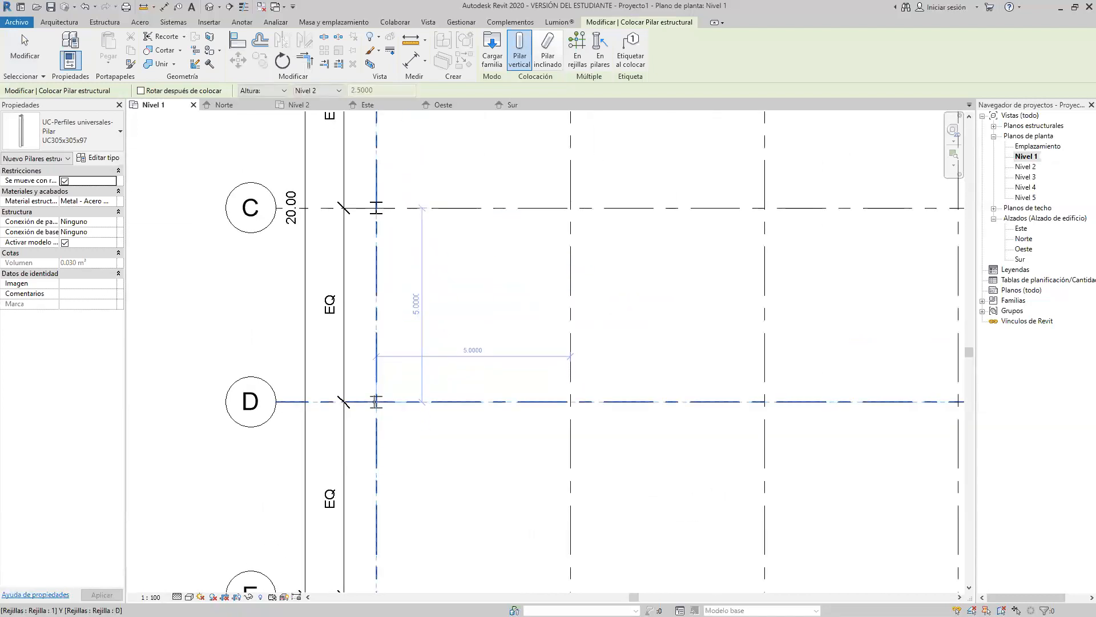
scroll(400, 365, down, 3)
middle_drag(399, 371, 400, 269)
scroll(379, 434, up, 3)
click(379, 447)
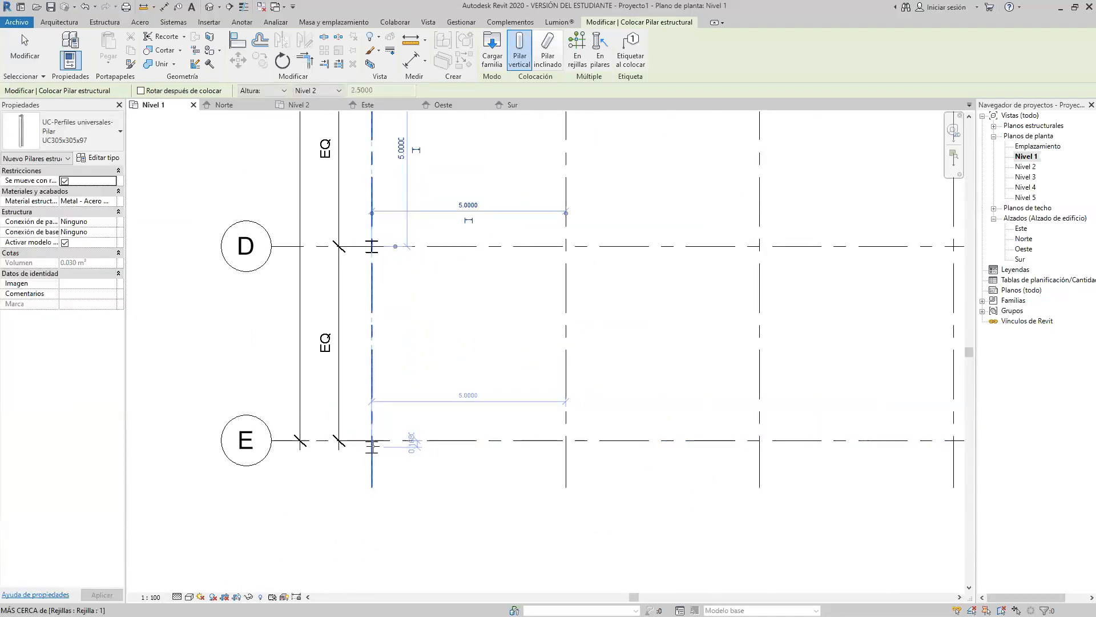
Step: Switch the structural column placement to the multiple mode at grid intersections (En rejillas)
scroll(403, 411, down, 4)
middle_drag(457, 271, 440, 320)
scroll(384, 249, up, 1)
middle_drag(411, 272, 421, 289)
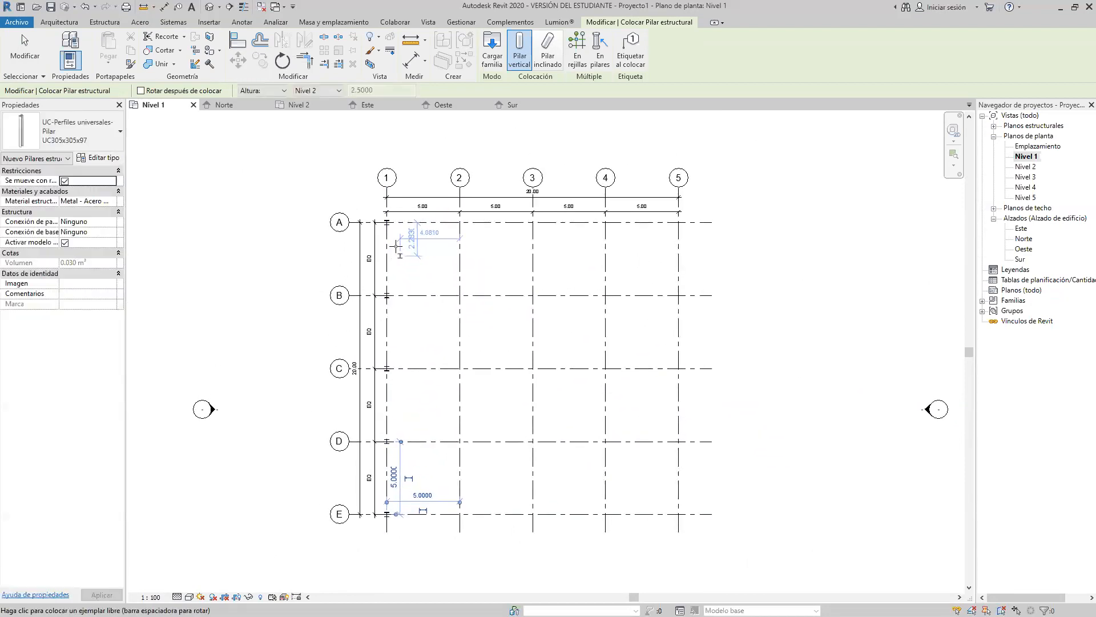
scroll(380, 212, up, 1)
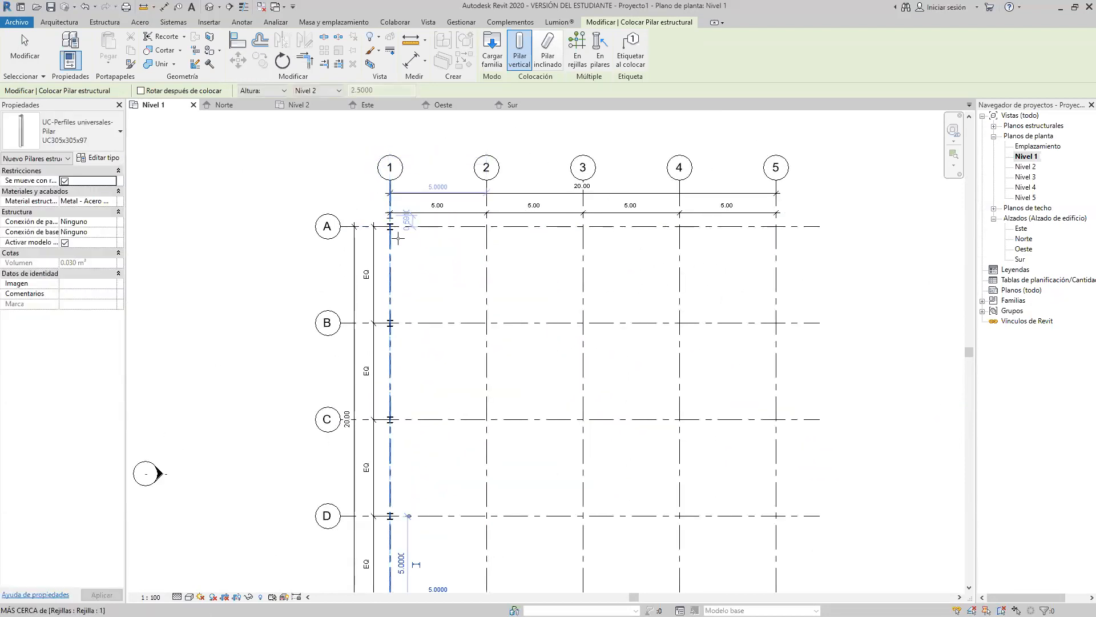
scroll(398, 260, down, 1)
middle_drag(430, 272, 417, 259)
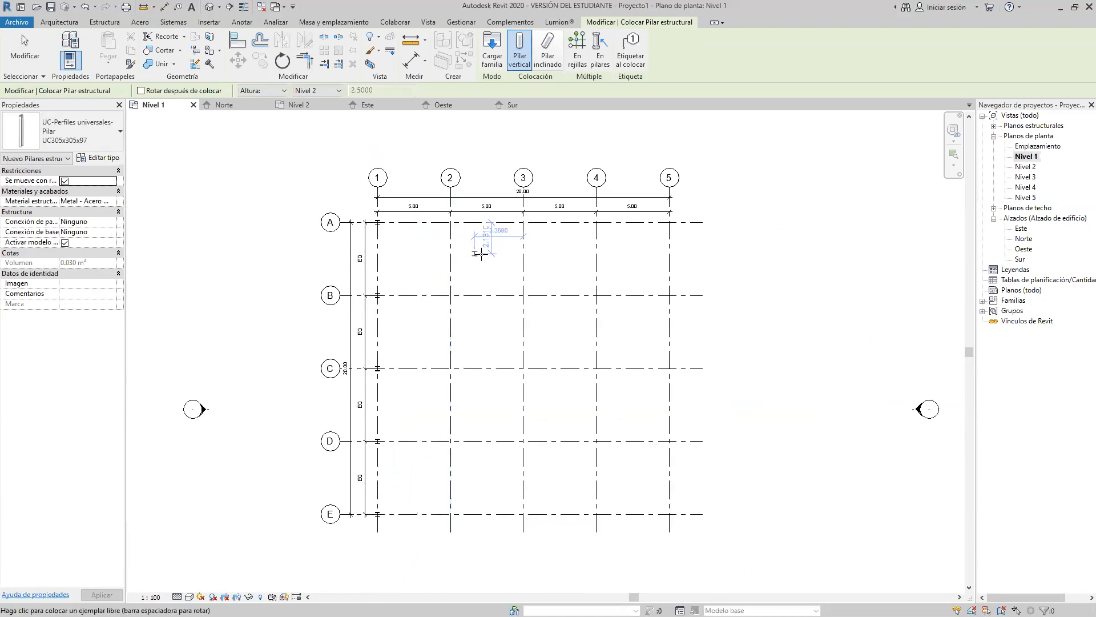
middle_drag(488, 261, 472, 264)
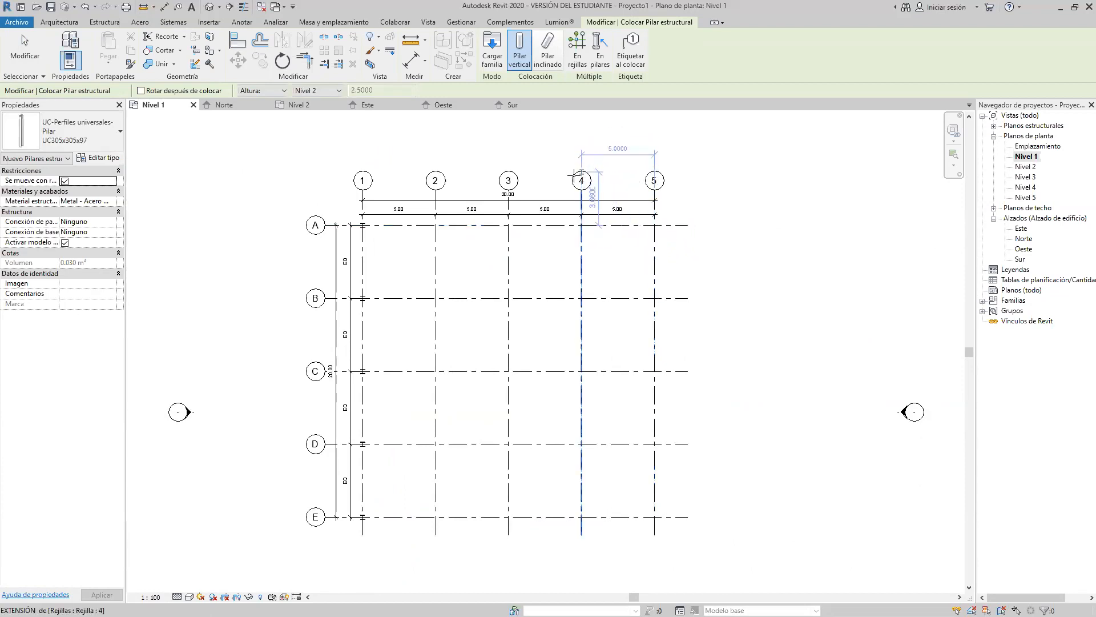
click(581, 64)
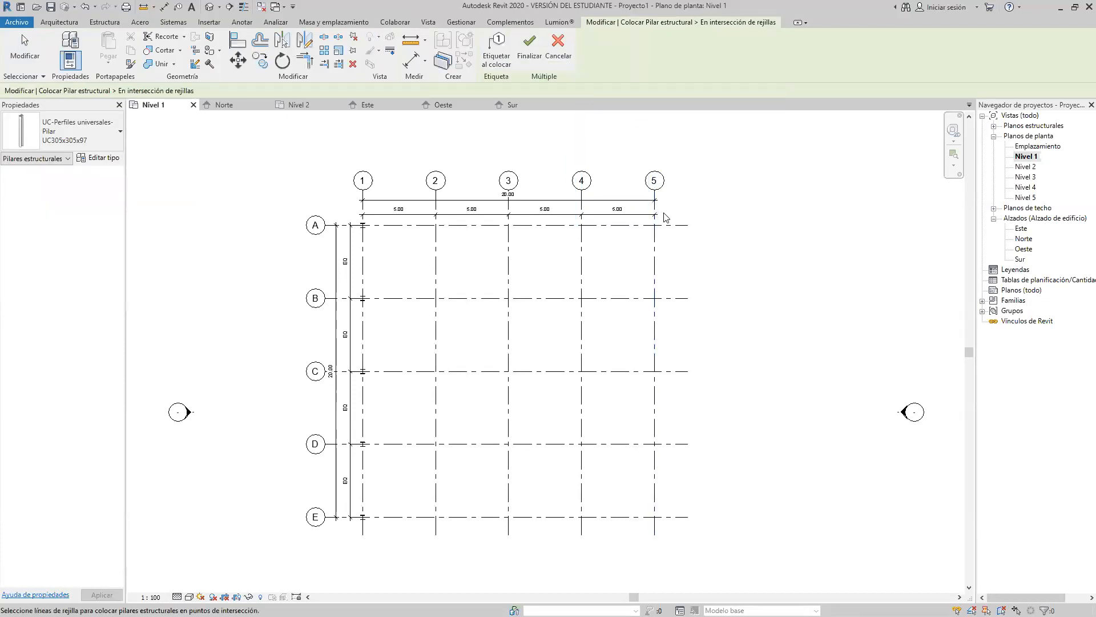
scroll(662, 216, up, 4)
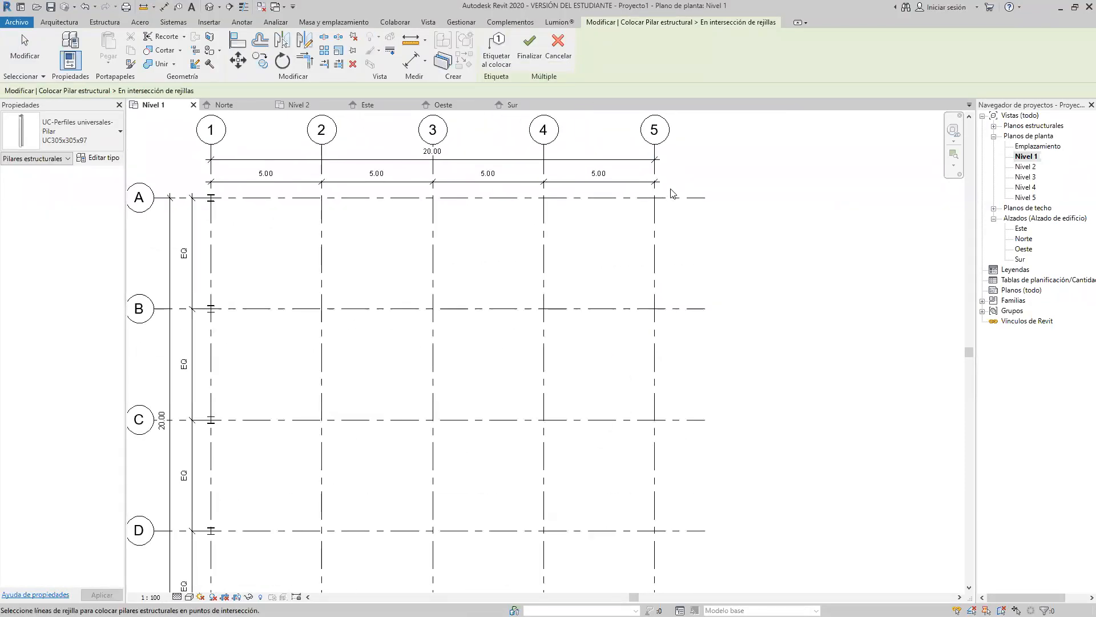
drag(671, 190, 639, 223)
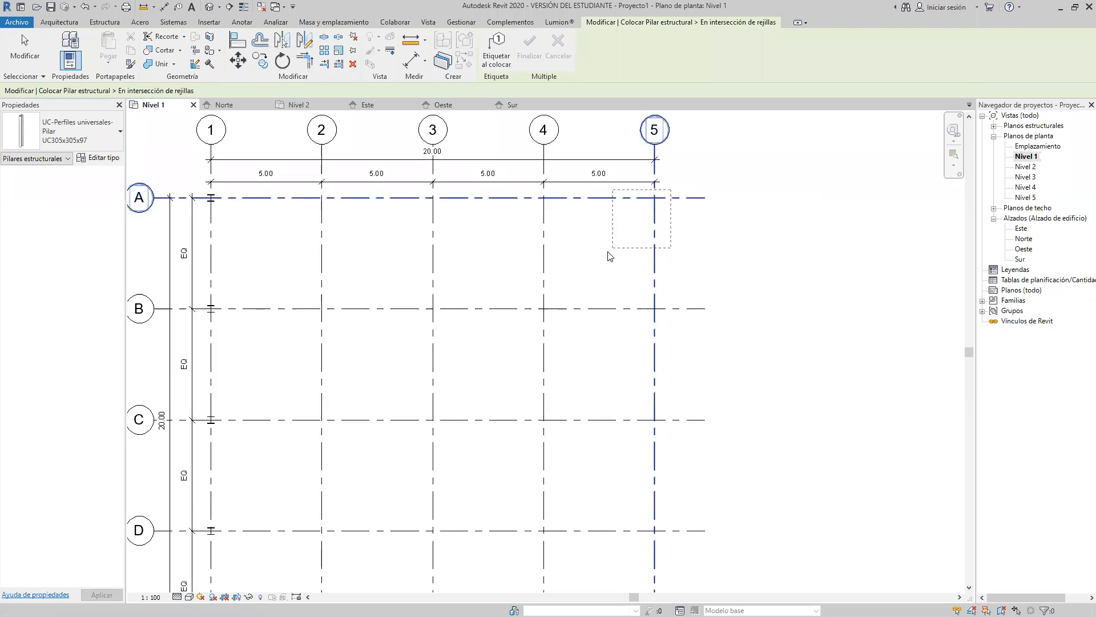
drag(543, 303, 525, 325)
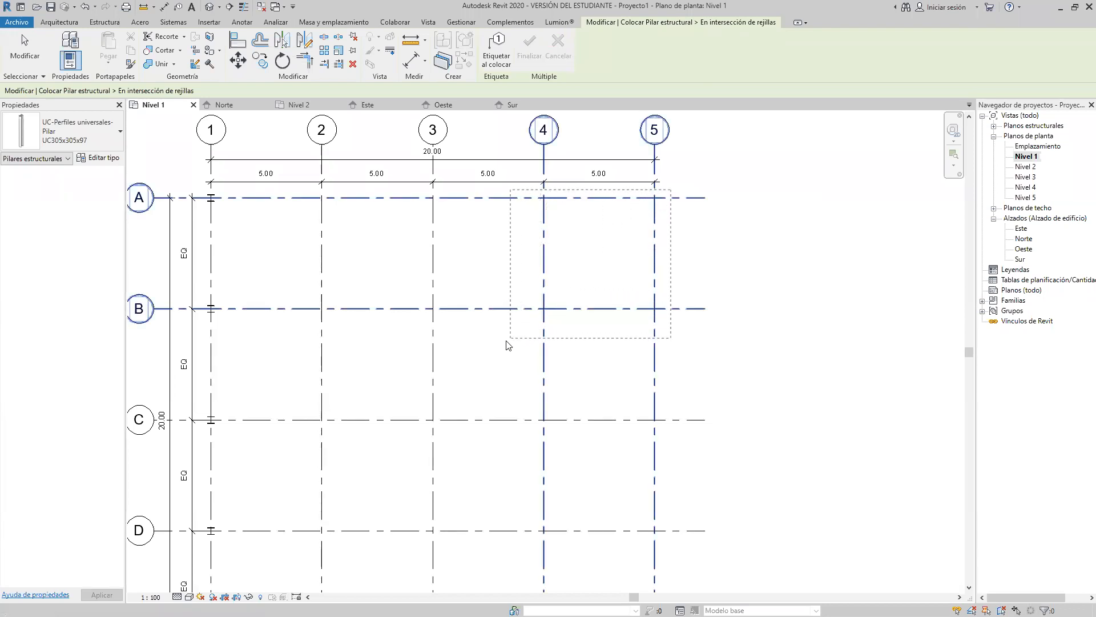
drag(441, 394, 354, 503)
scroll(374, 467, down, 1)
scroll(368, 478, down, 1)
middle_drag(354, 503, 457, 373)
scroll(455, 371, up, 1)
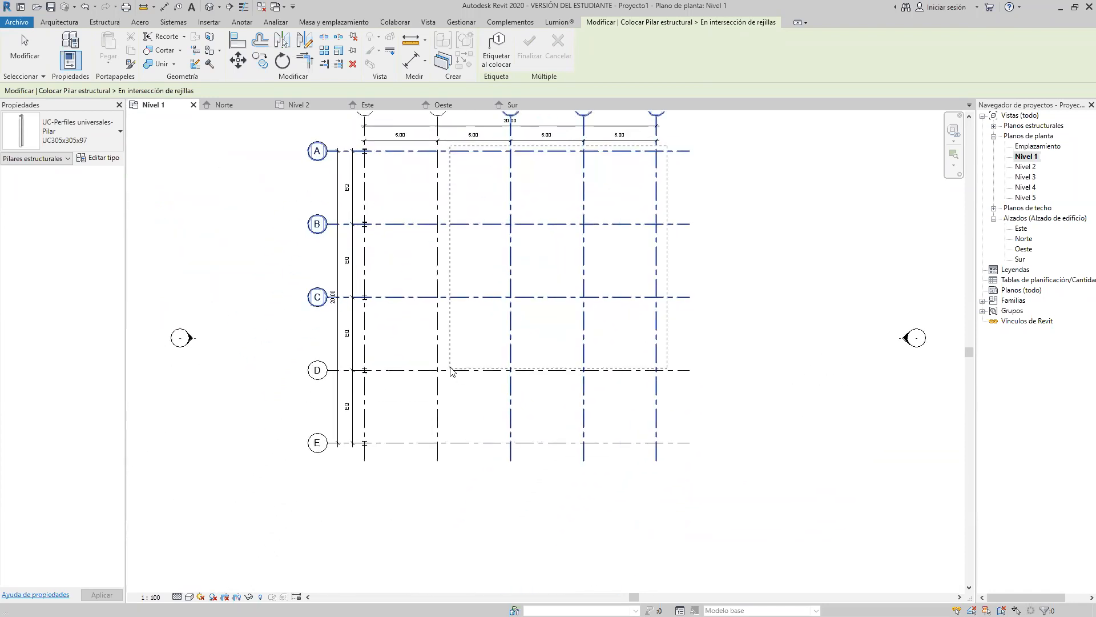
scroll(452, 370, up, 2)
scroll(450, 364, down, 1)
middle_drag(449, 366, 421, 425)
drag(417, 430, 334, 271)
drag(335, 271, 391, 237)
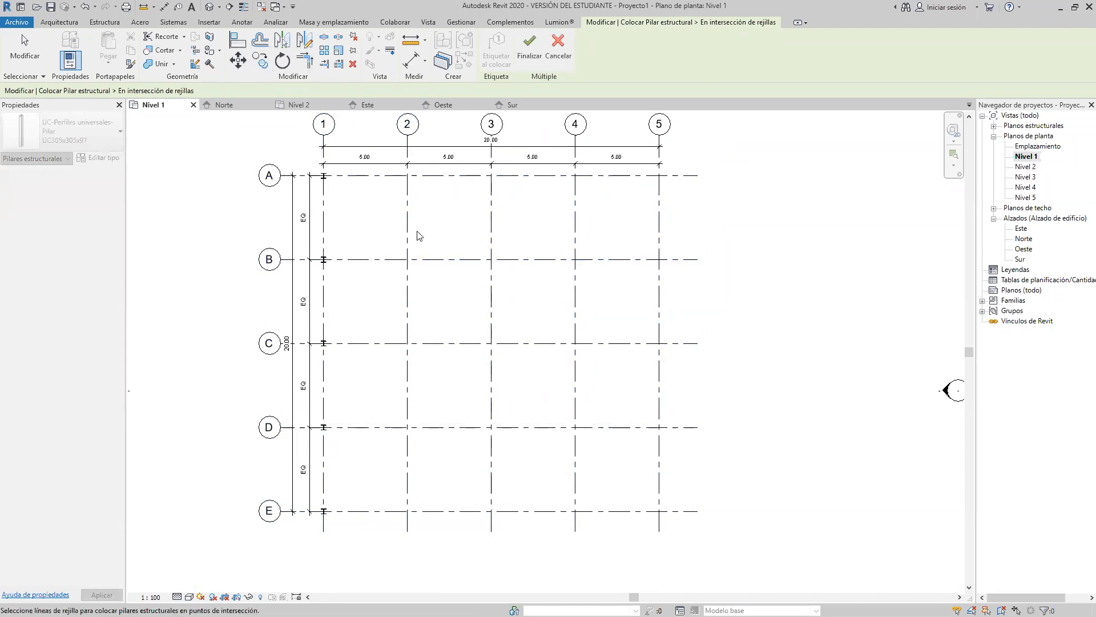
Step: Place UC305x305x97 columns at all intersections of grids 2 to 5 with grids A to E, and end column placement
drag(674, 173, 648, 199)
drag(595, 261, 440, 461)
drag(425, 497, 390, 521)
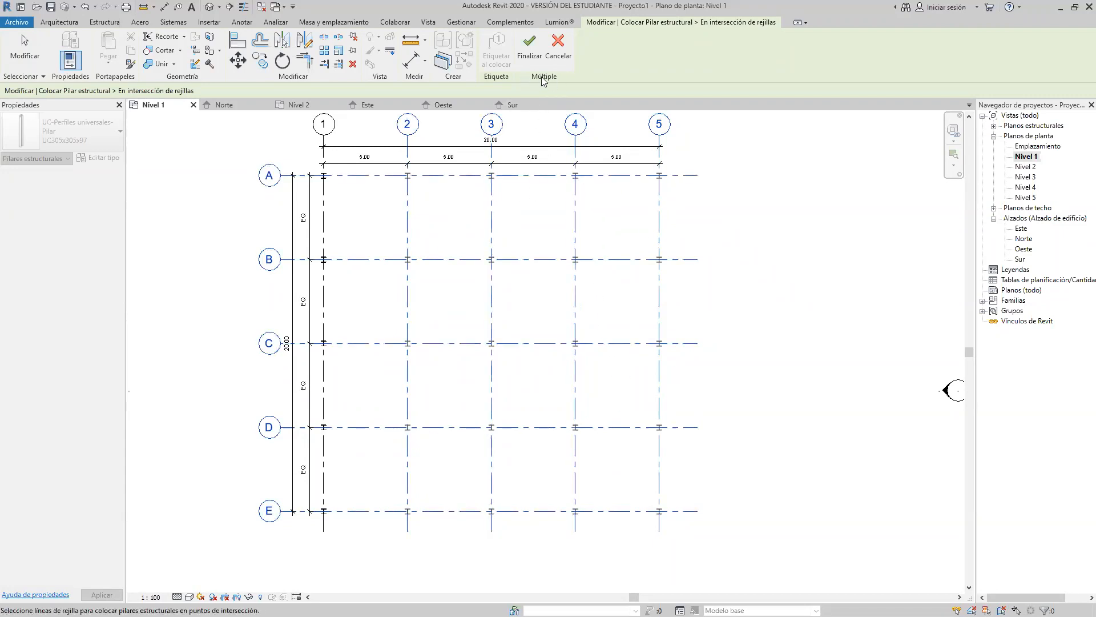
click(530, 50)
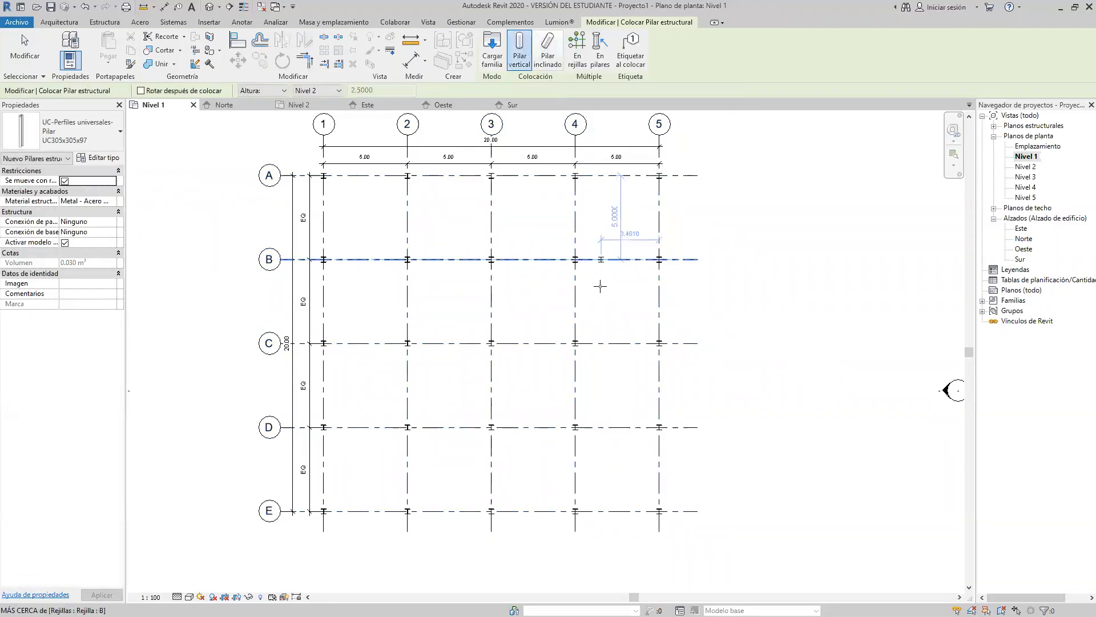
key(Escape)
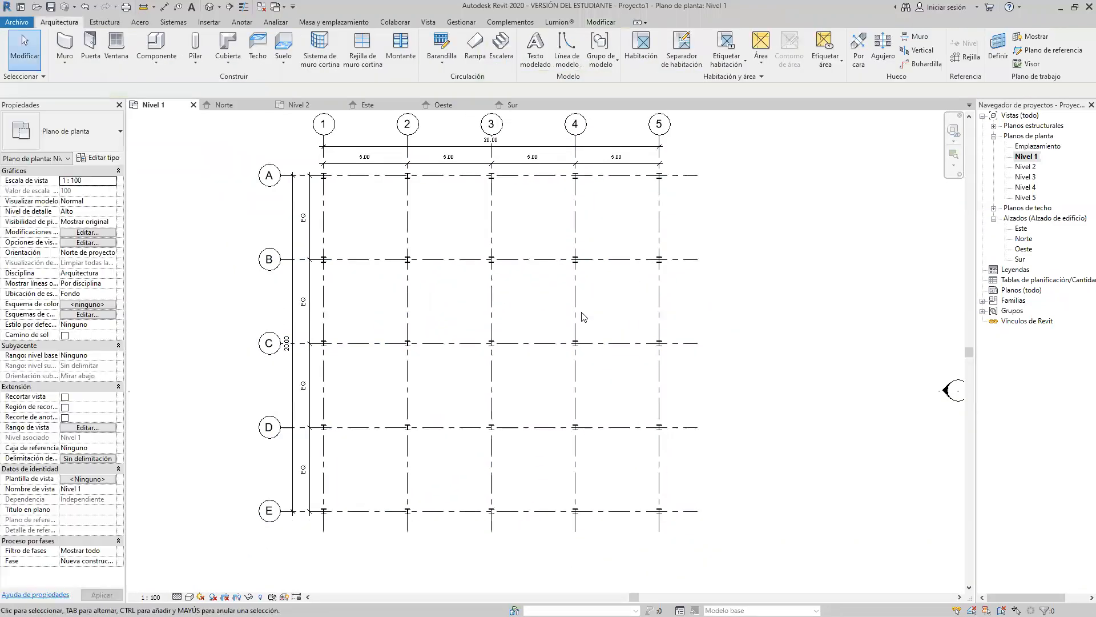
scroll(549, 297, up, 8)
scroll(534, 269, down, 6)
scroll(524, 343, up, 2)
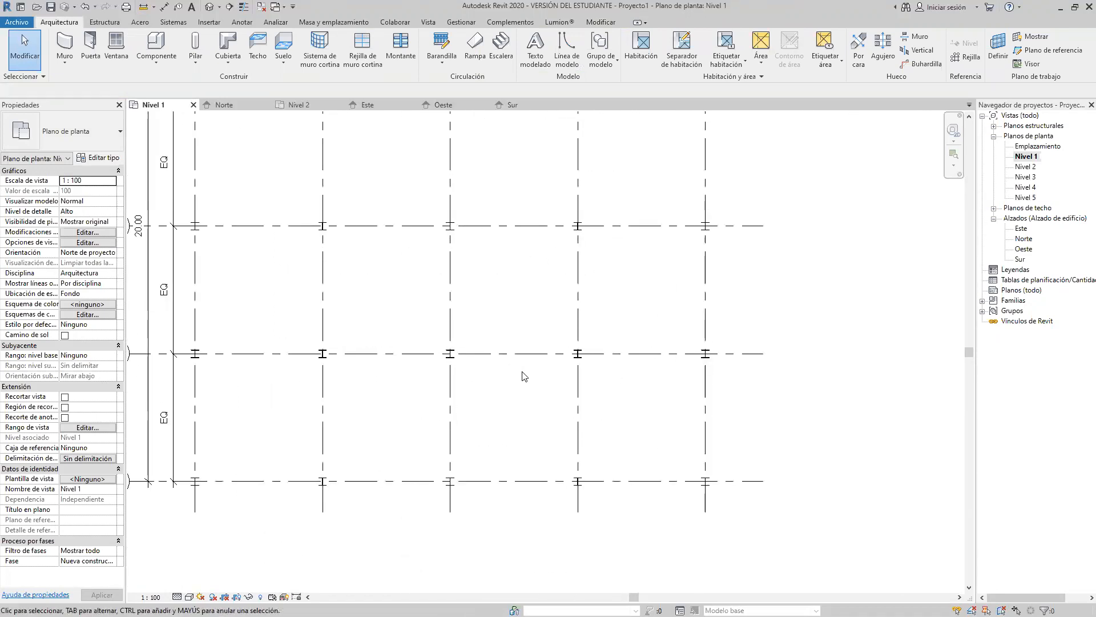
Step: Set the overall distance between grids 1 and 5 to 16 m by moving grid 5
scroll(525, 376, up, 2)
scroll(534, 299, down, 5)
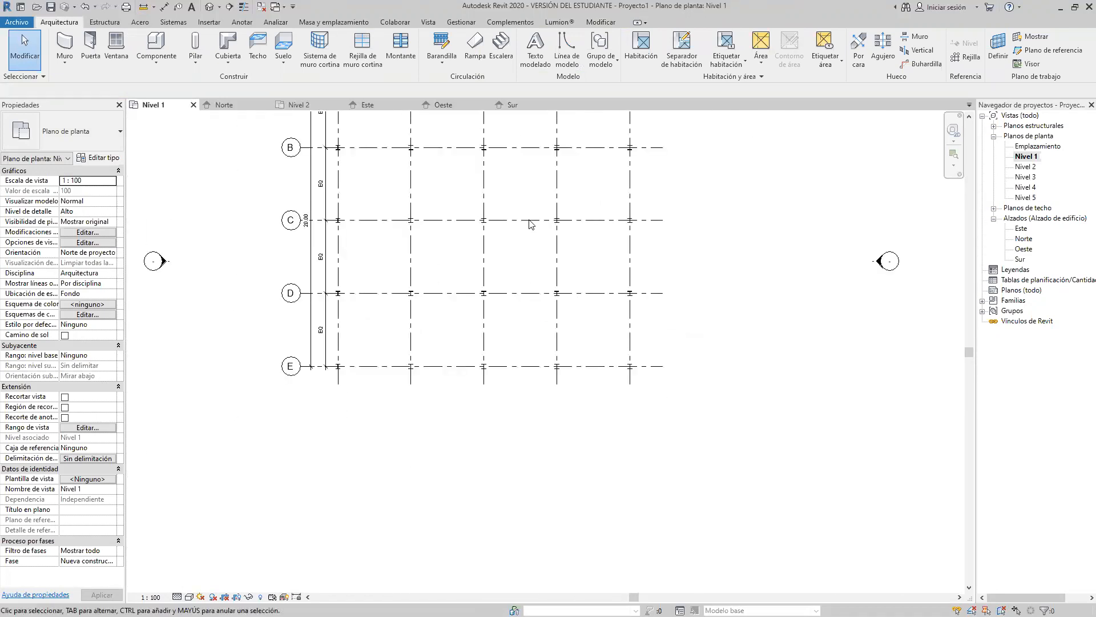
middle_drag(510, 253, 484, 256)
scroll(477, 254, up, 1)
scroll(479, 257, down, 1)
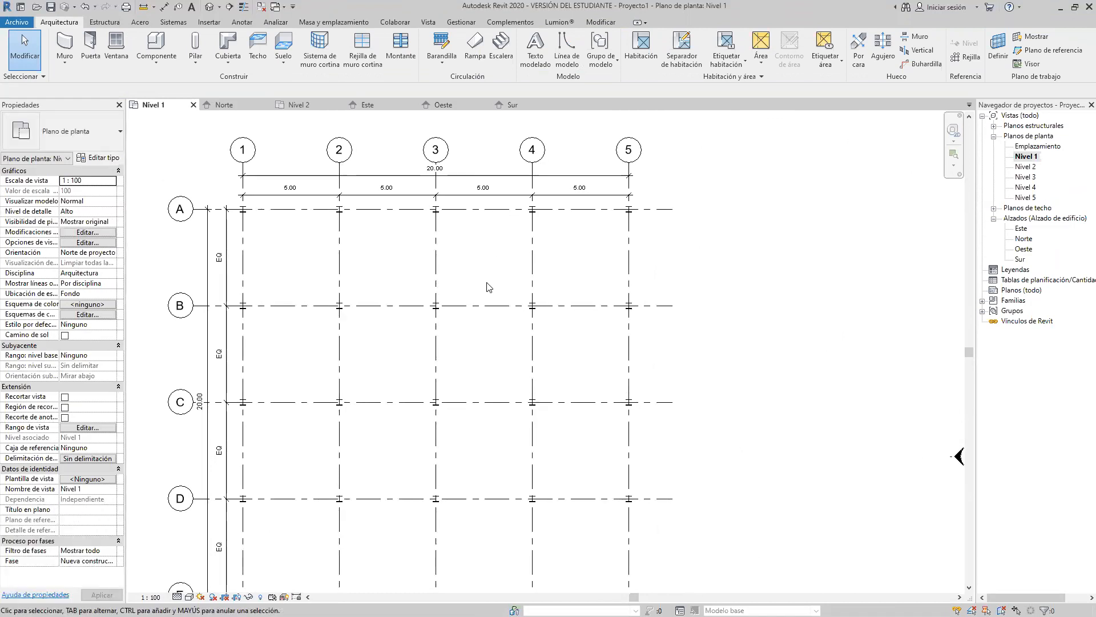
scroll(489, 287, up, 1)
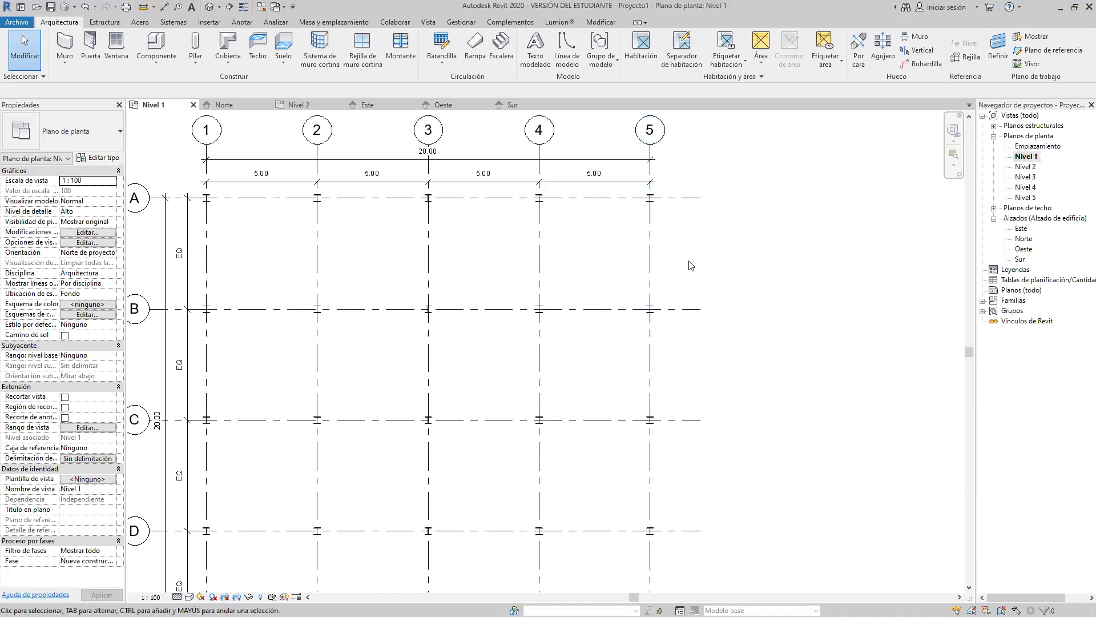
click(651, 272)
middle_drag(620, 277, 617, 294)
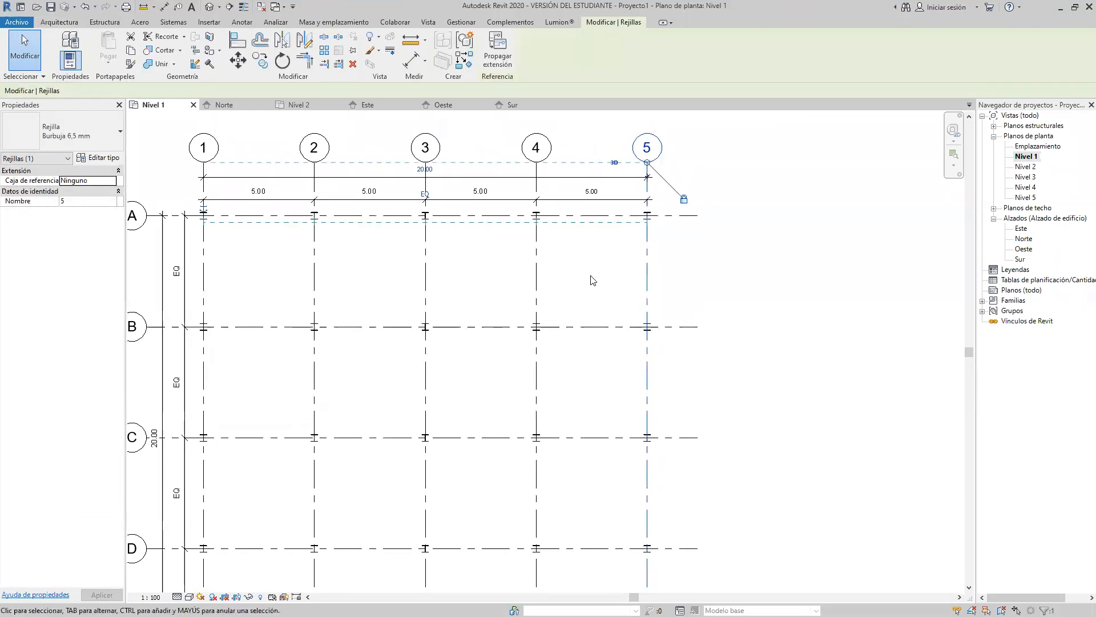
click(432, 169)
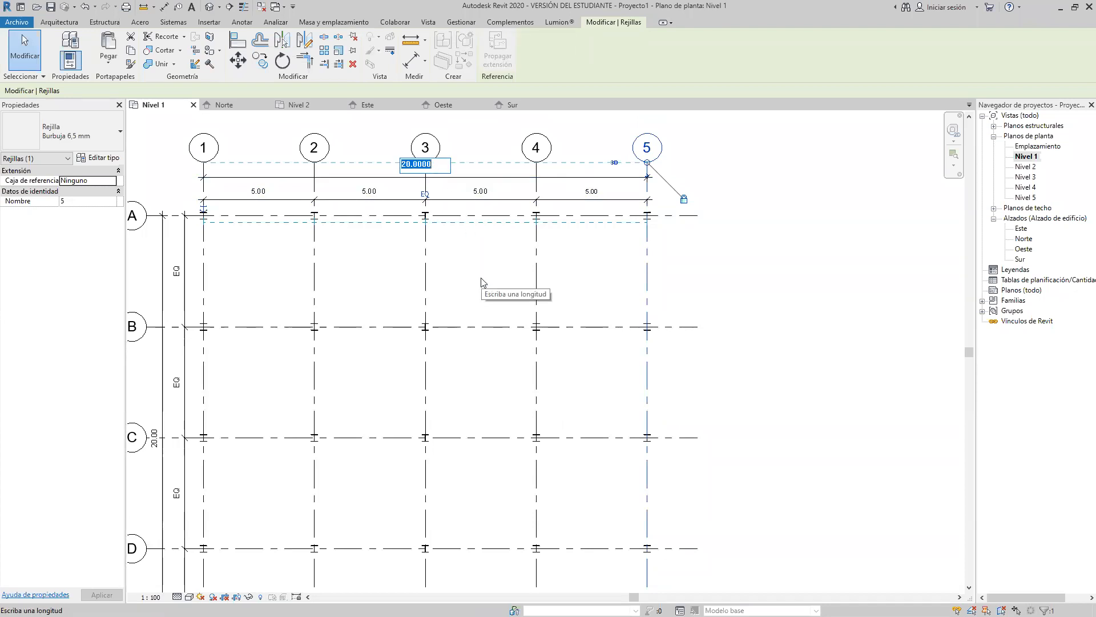
text(16)
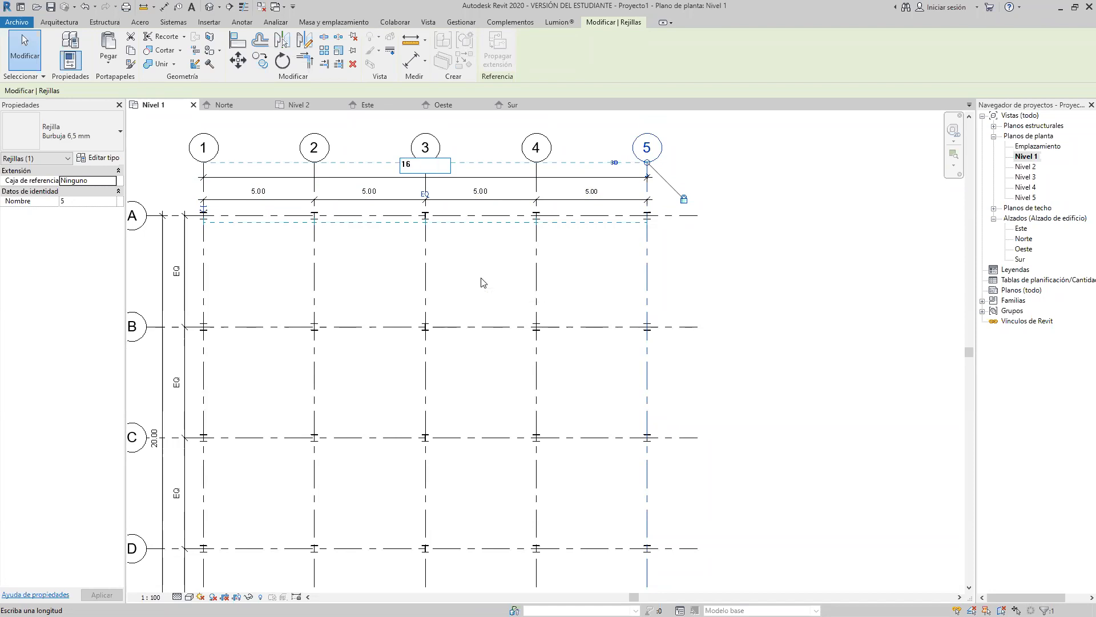
key(Return)
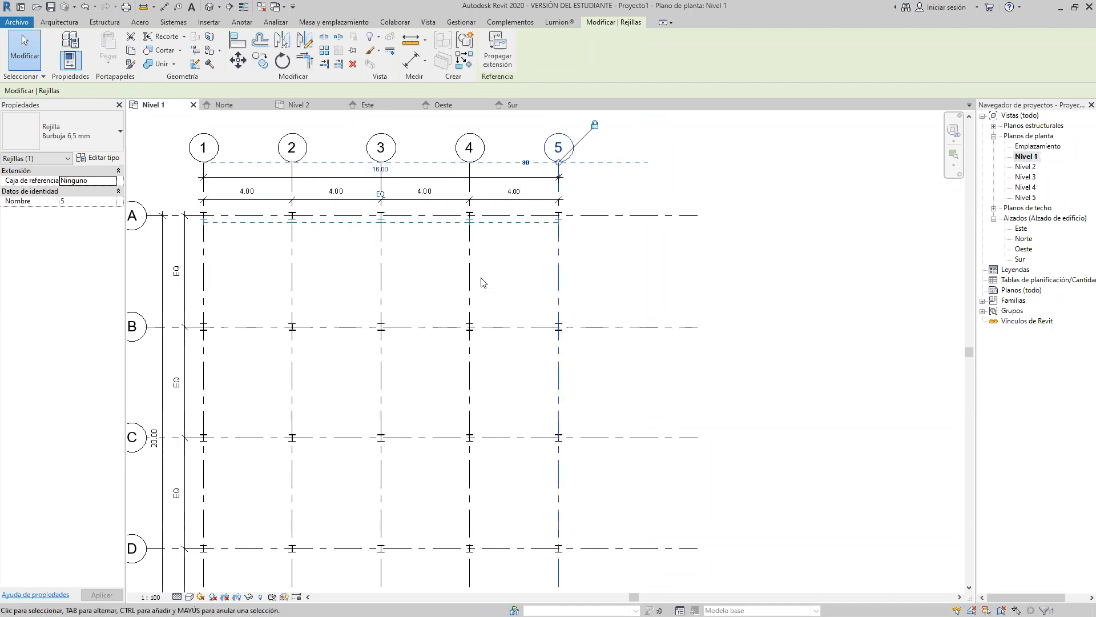
click(525, 297)
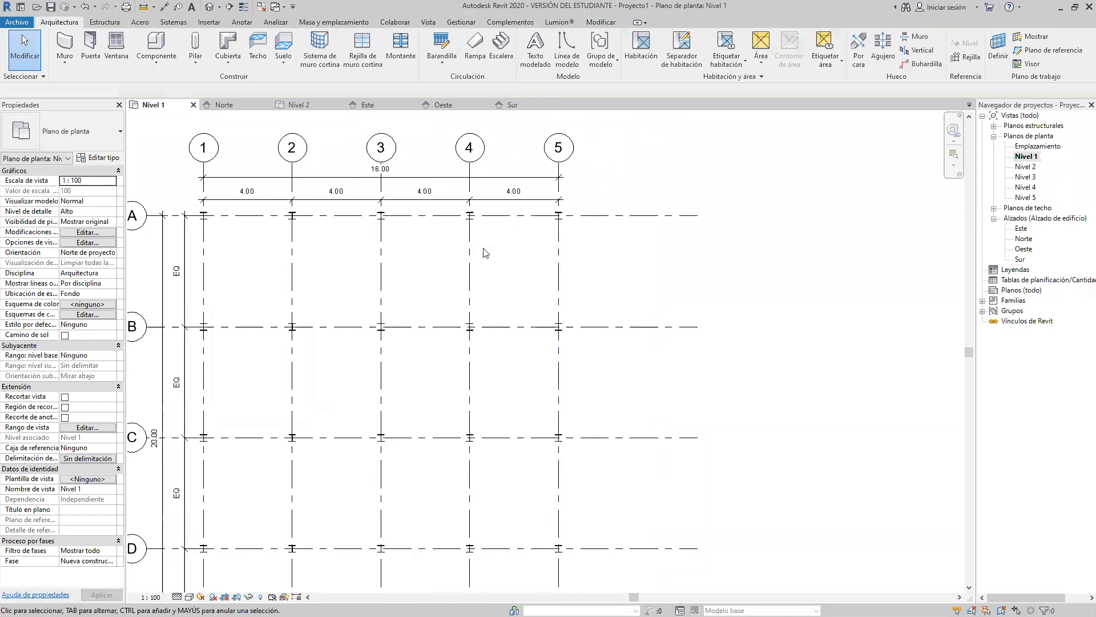
Step: Set the overall distance between grids A and E to 16 m by moving grid E
scroll(507, 275, down, 3)
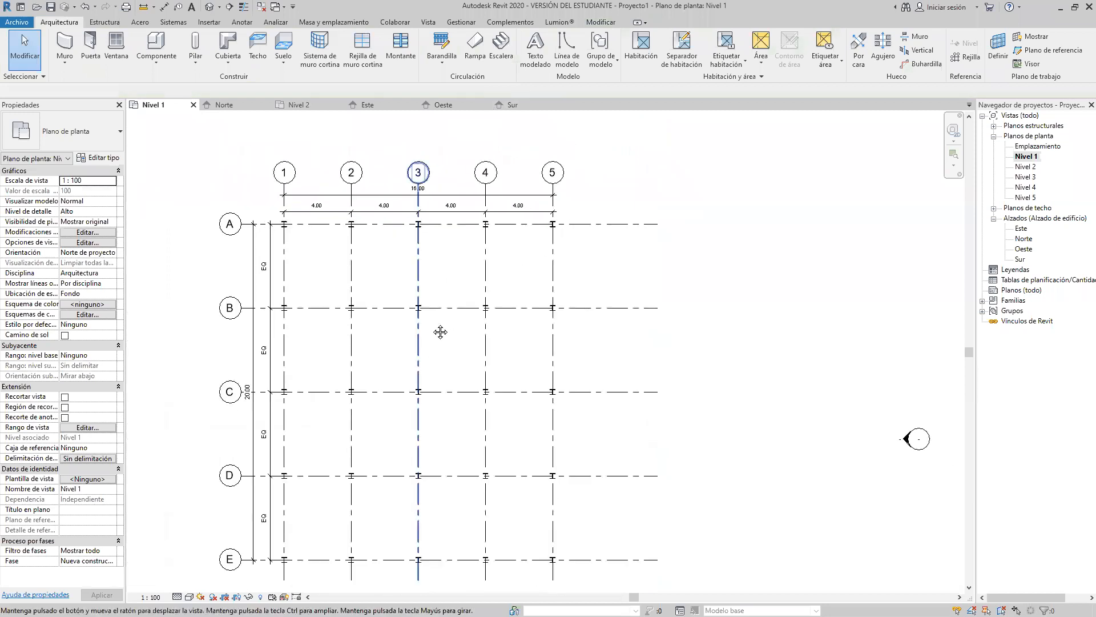
scroll(359, 456, up, 2)
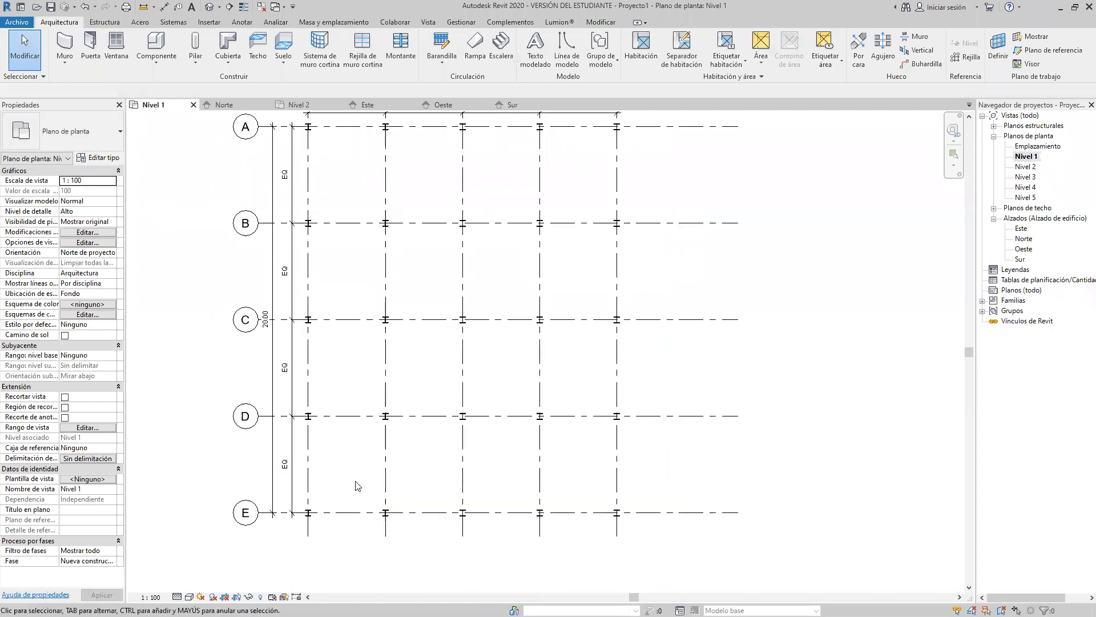
click(348, 512)
scroll(345, 347, down, 1)
middle_drag(364, 349, 364, 398)
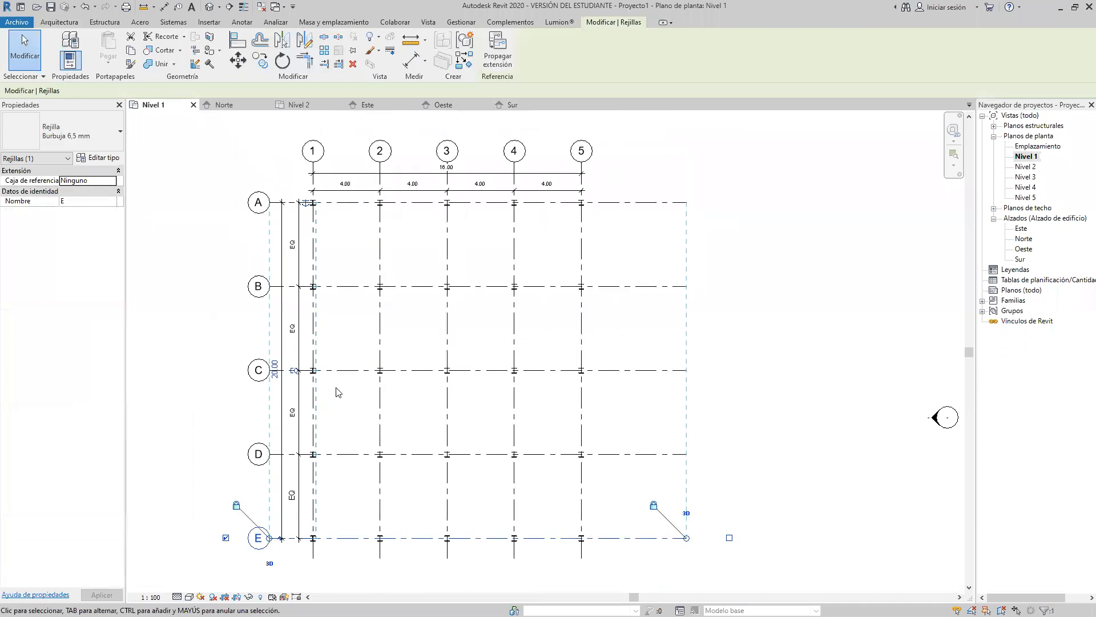
scroll(285, 377, up, 2)
click(280, 384)
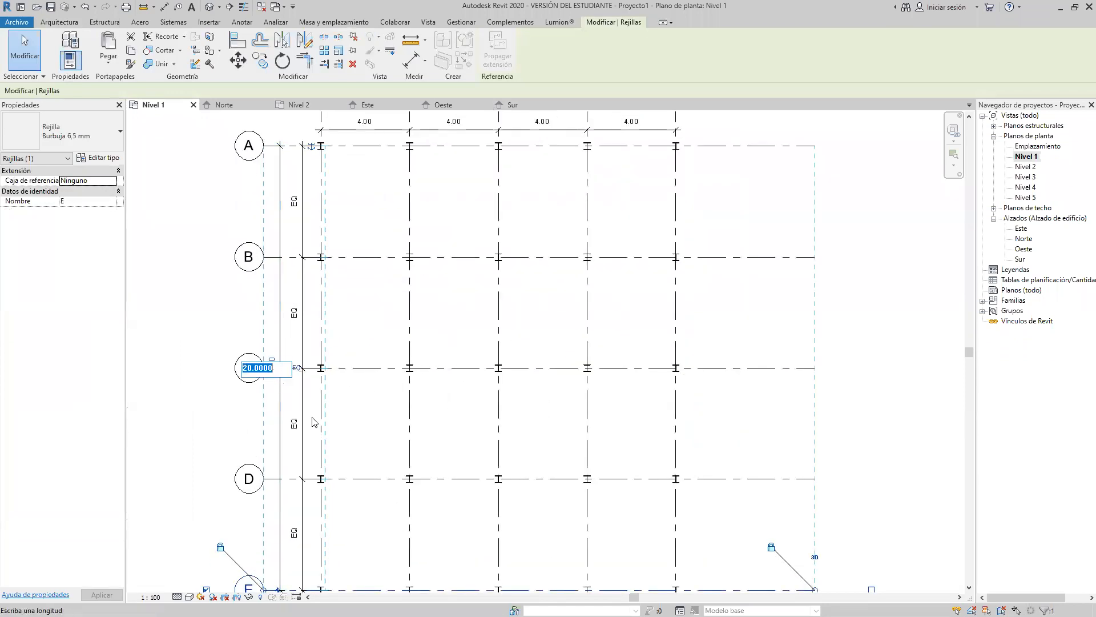
text(16)
key(Return)
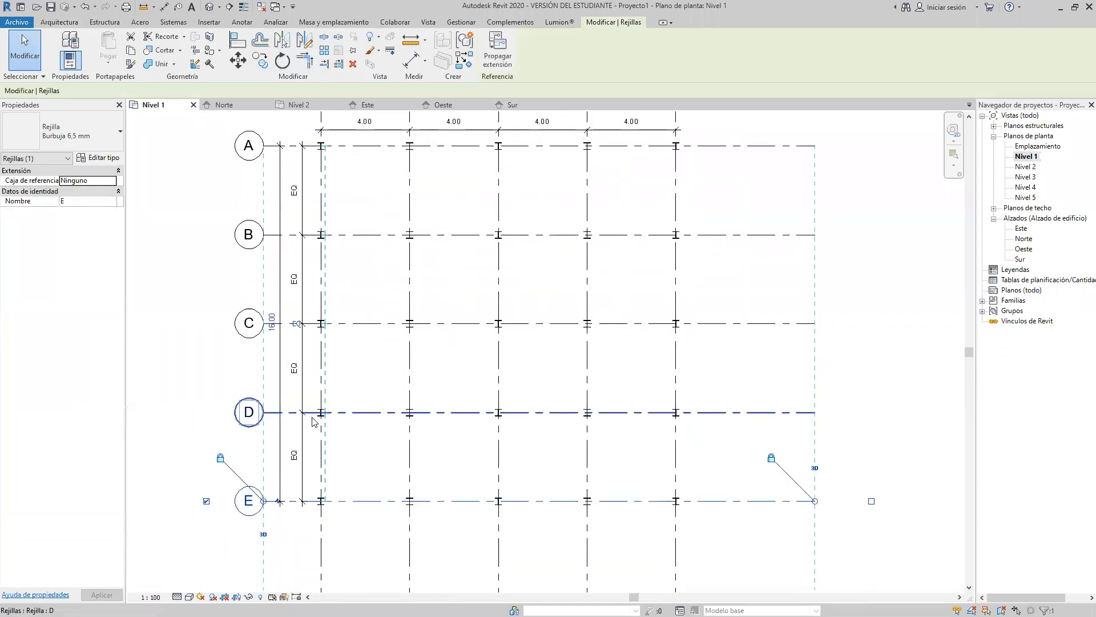
scroll(543, 358, down, 1)
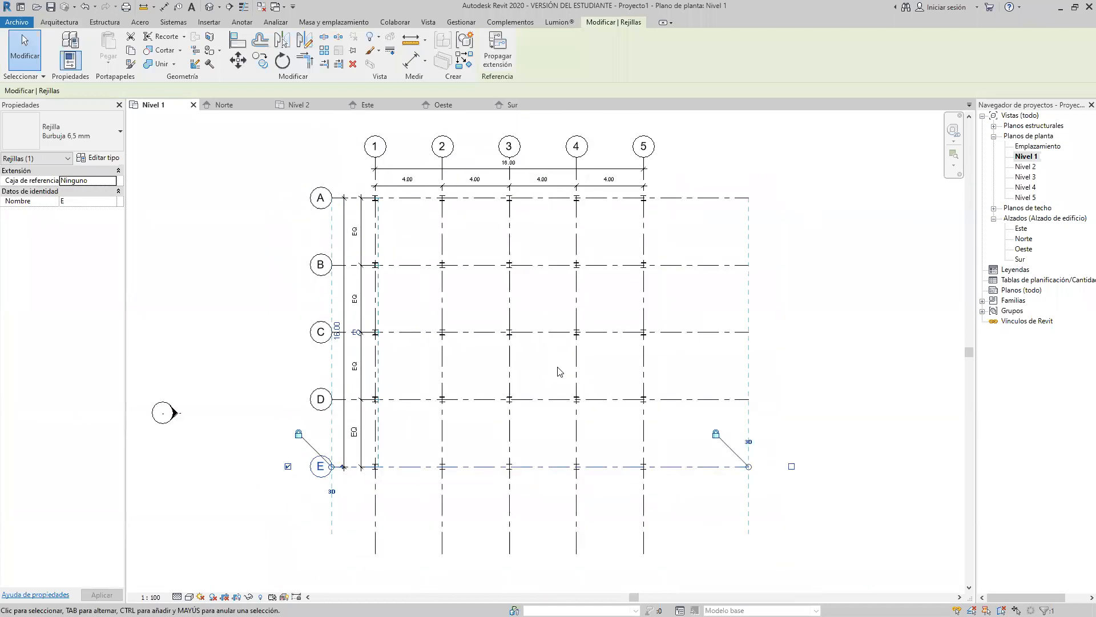
click(589, 379)
Step: Open the default 3D view and orbit it to inspect the placed columns against the levels
scroll(579, 387, up, 2)
scroll(530, 372, down, 2)
middle_drag(534, 381, 536, 402)
scroll(478, 318, up, 1)
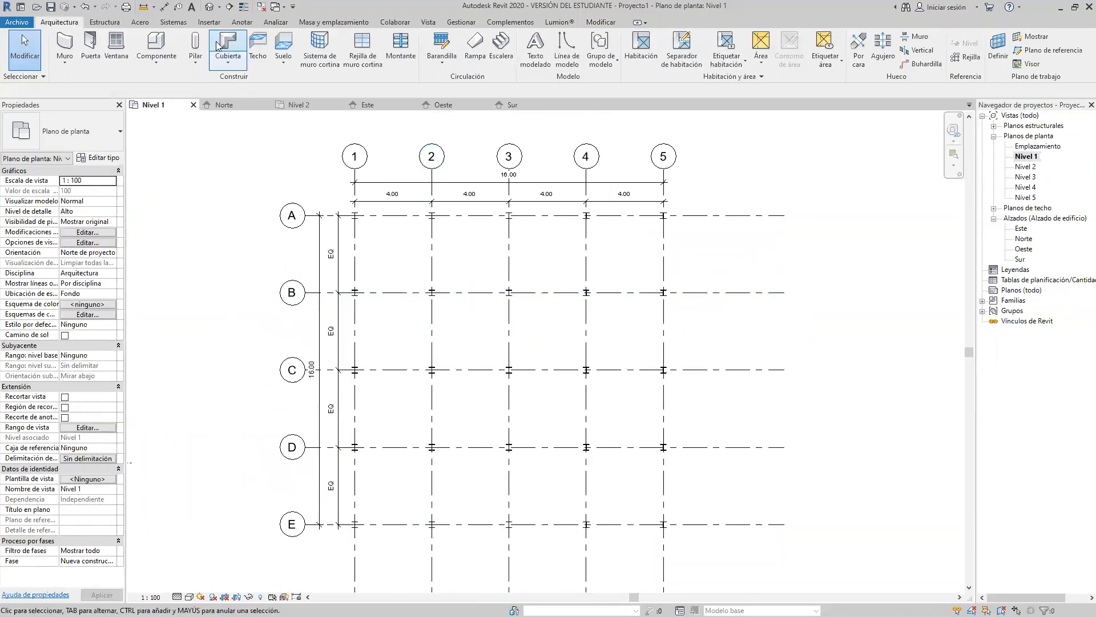
click(209, 7)
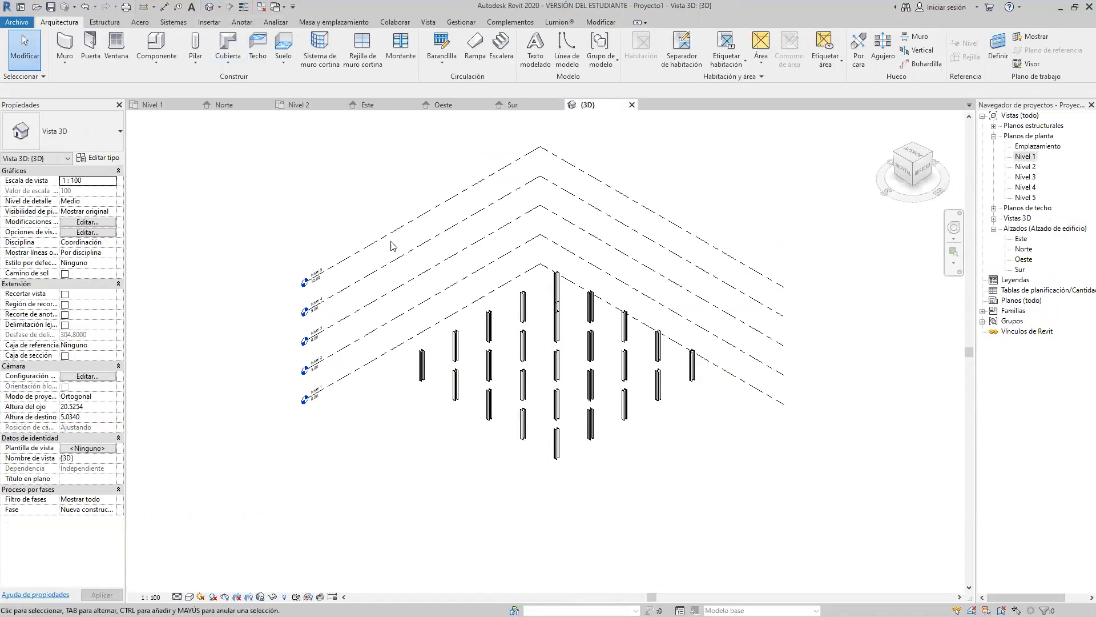
scroll(512, 421, up, 2)
middle_drag(515, 375, 524, 491)
scroll(512, 440, down, 3)
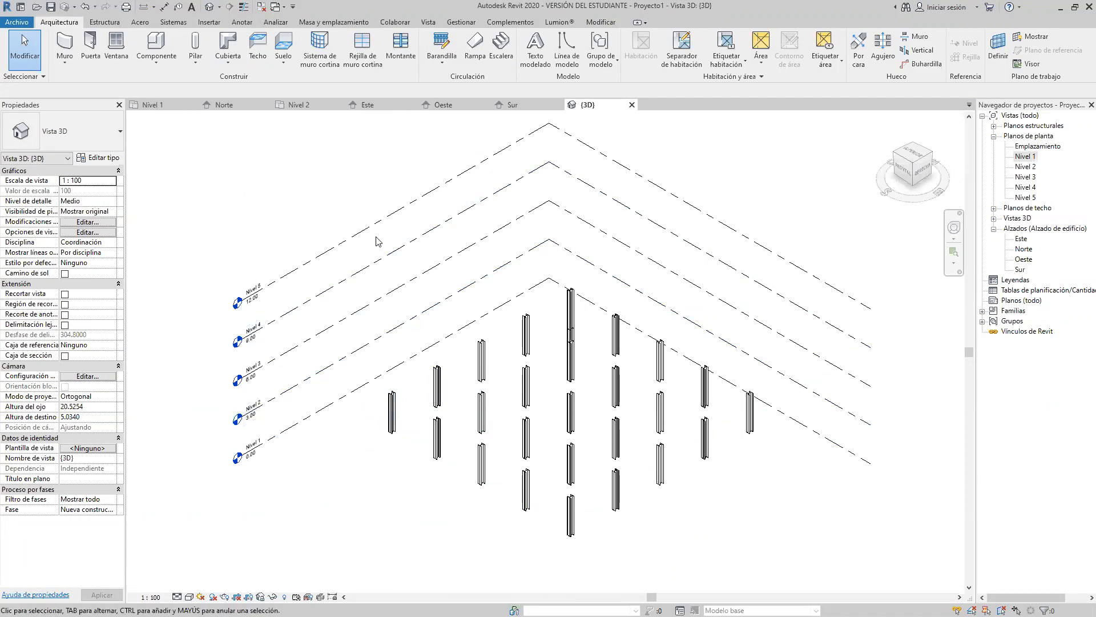
shift+middle_drag(543, 521, 576, 532)
middle_drag(612, 450, 599, 405)
Step: Delete the extra column segment below Nivel 1 at the intersection of grids A and 1
scroll(600, 373, up, 1)
scroll(598, 370, up, 2)
scroll(595, 369, down, 2)
scroll(511, 311, up, 3)
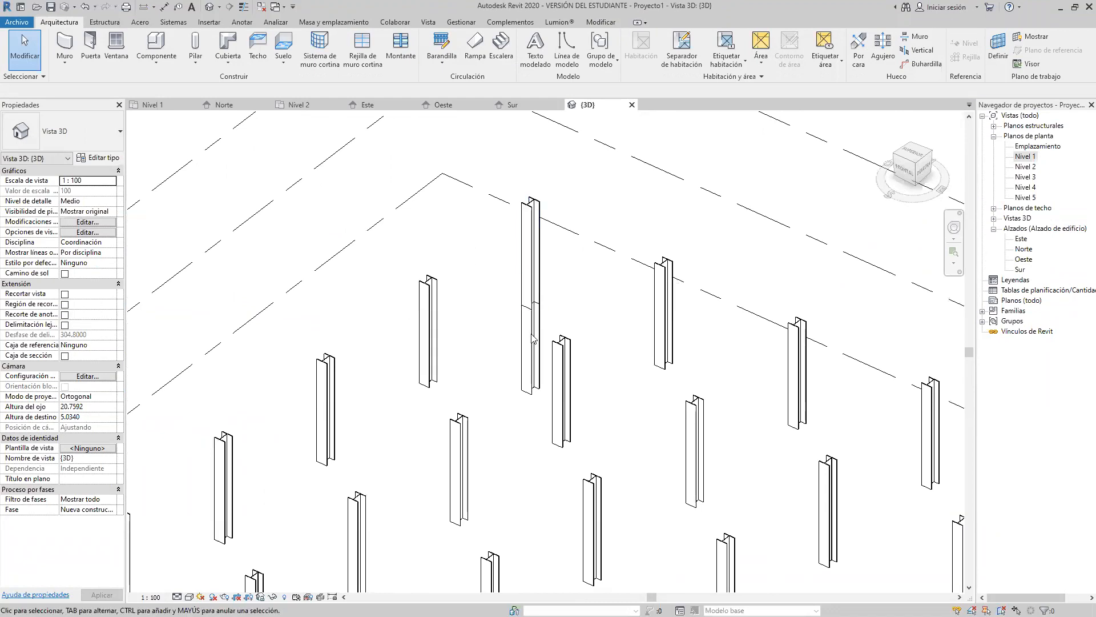
click(523, 383)
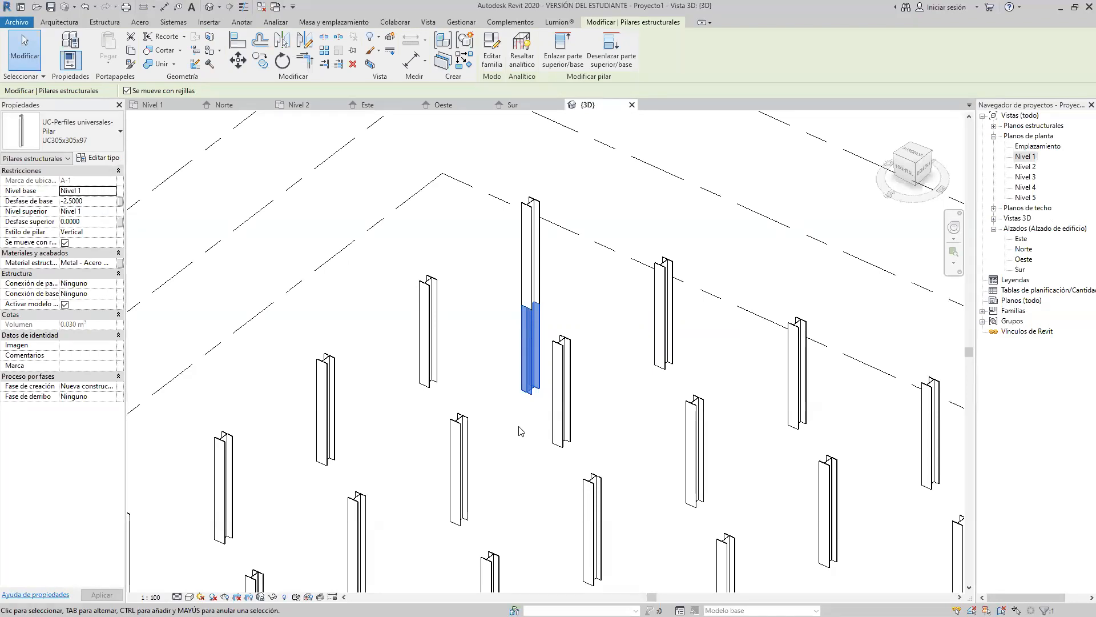
key(Delete)
scroll(519, 418, down, 5)
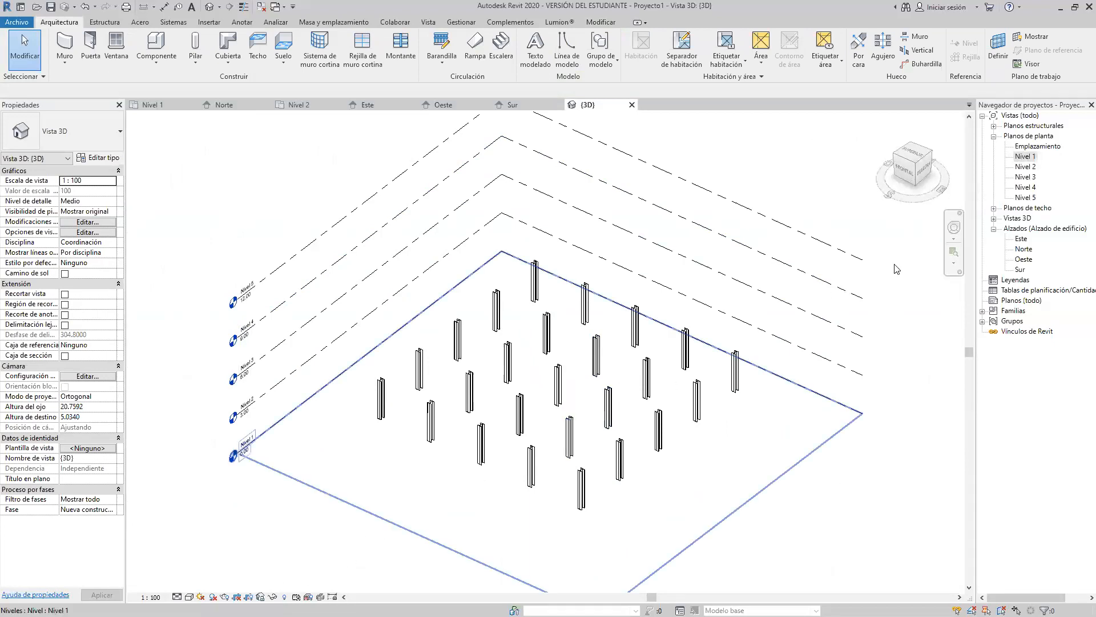
Step: Set the visual style of the 3D view to Sombreado
click(189, 597)
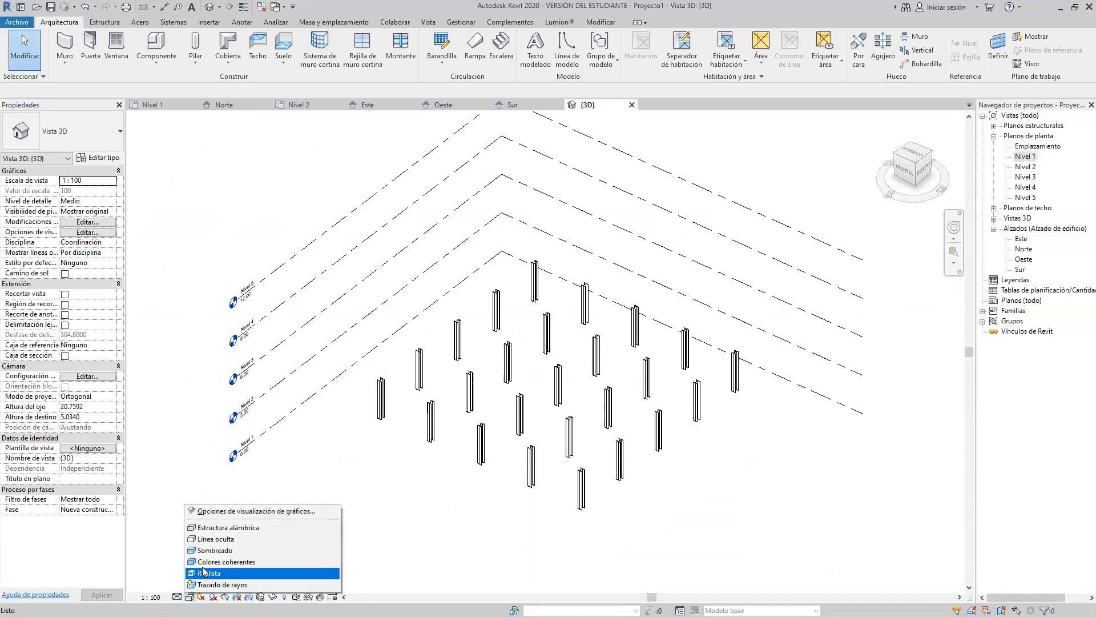
click(228, 550)
scroll(502, 337, up, 8)
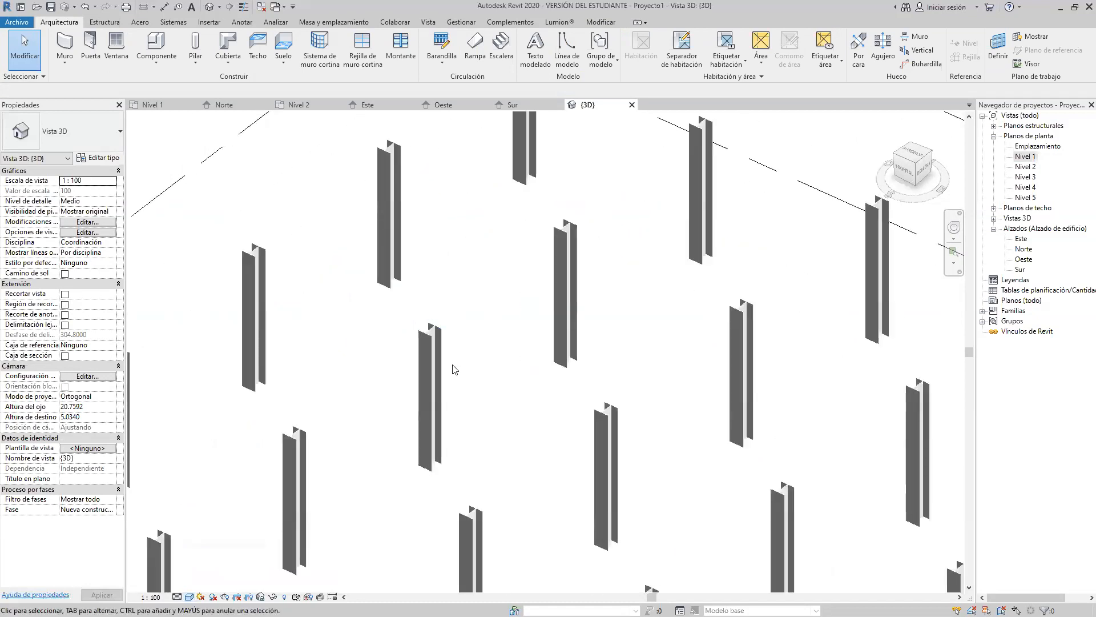
Step: Examine the shaded steel columns across the whole grid in the 3D view
middle_drag(467, 325, 584, 165)
scroll(669, 258, down, 3)
scroll(545, 185, up, 3)
middle_drag(552, 252, 490, 488)
scroll(553, 331, down, 3)
middle_drag(575, 317, 646, 198)
scroll(602, 216, down, 3)
middle_drag(612, 264, 527, 295)
scroll(591, 300, down, 3)
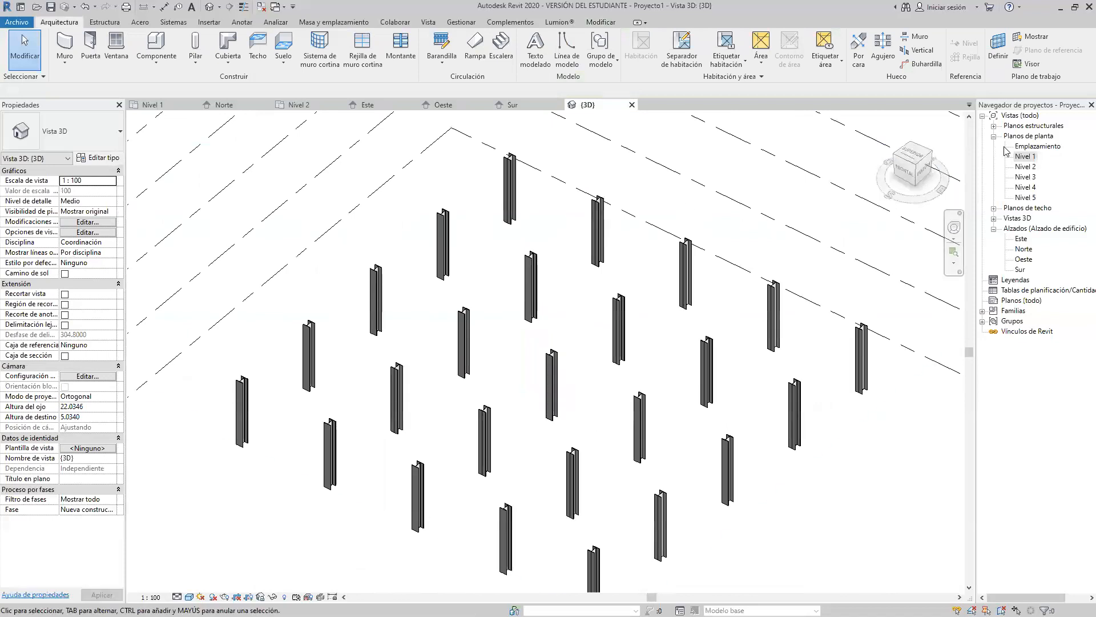
Step: Check the columns in the Nivel 2 floor plan, and return to the Nivel 1 floor plan
click(1026, 156)
double_click(1026, 167)
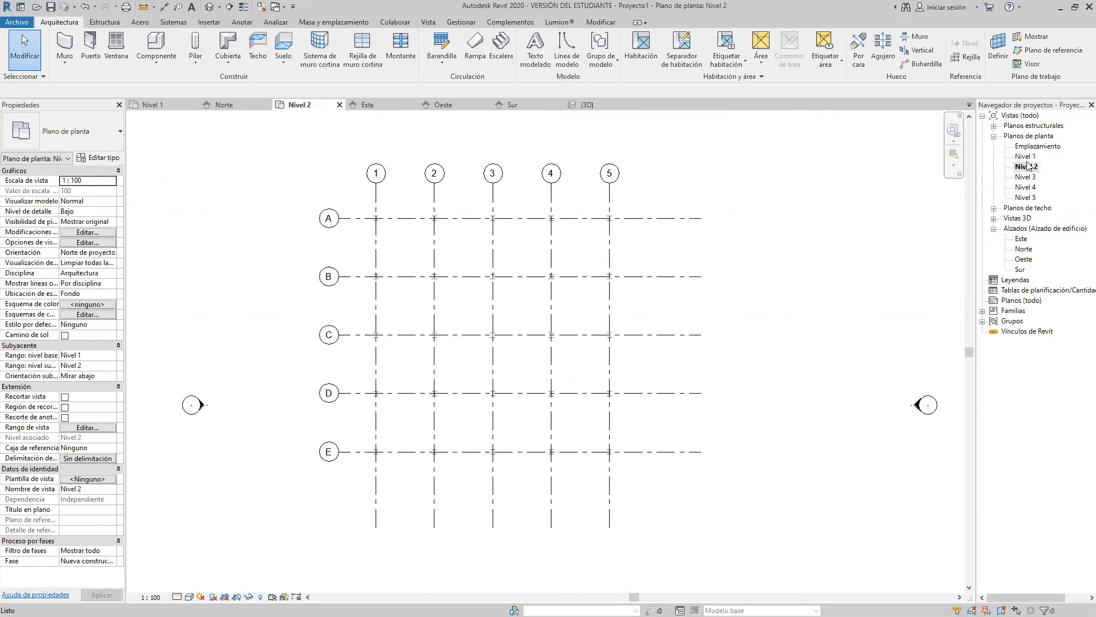
click(1026, 156)
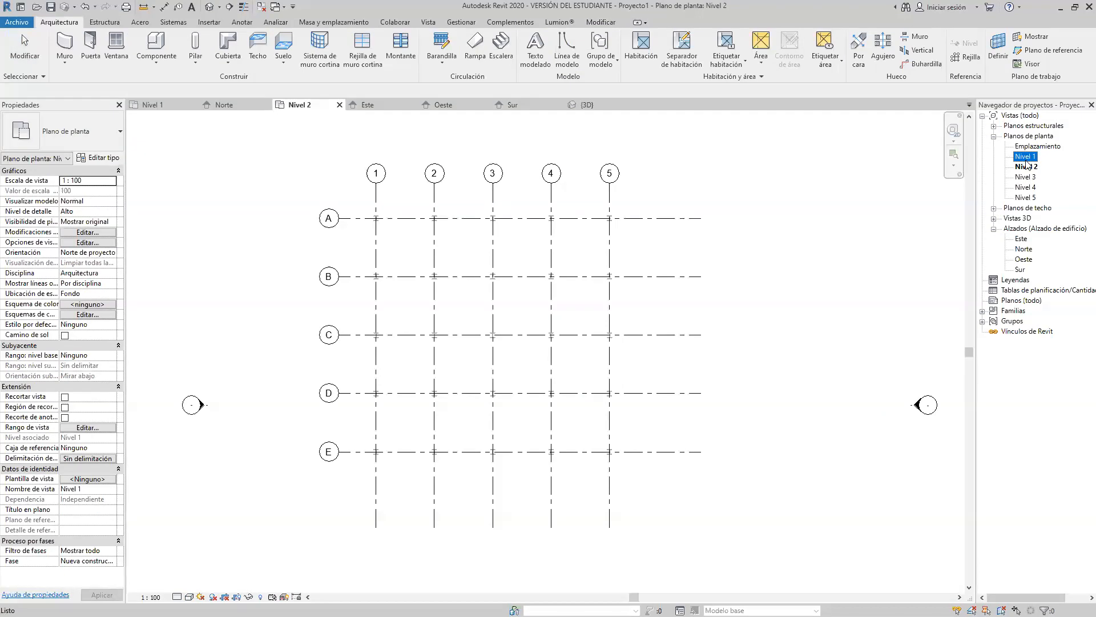
double_click(1026, 157)
Step: Place M_Pilar rectangular 475 x 610mm architectural columns, with Altura up to Nivel 2, where grid C crosses grids 5 and 4
scroll(629, 302, down, 1)
middle_drag(629, 303, 615, 253)
scroll(622, 252, up, 2)
middle_drag(729, 221, 576, 199)
scroll(575, 256, down, 1)
scroll(514, 211, up, 1)
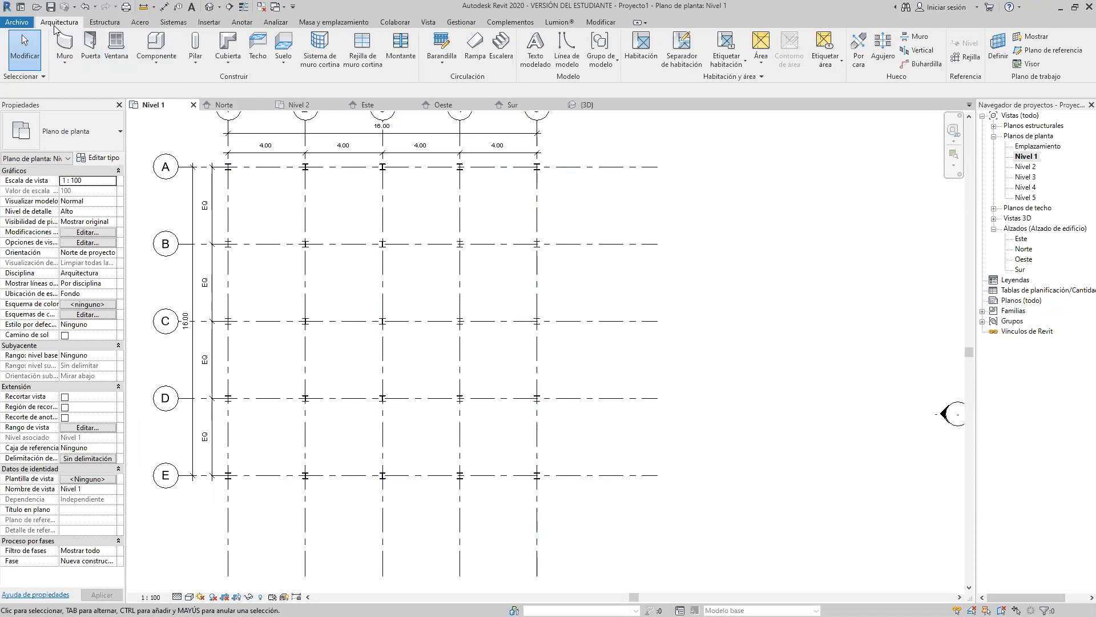
click(196, 67)
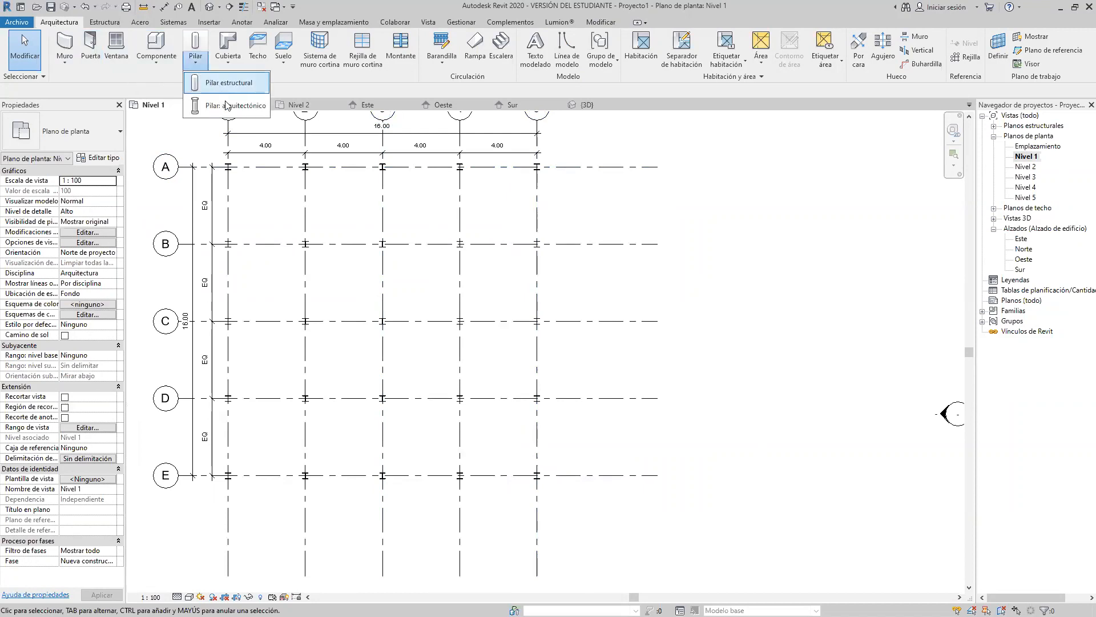
click(229, 105)
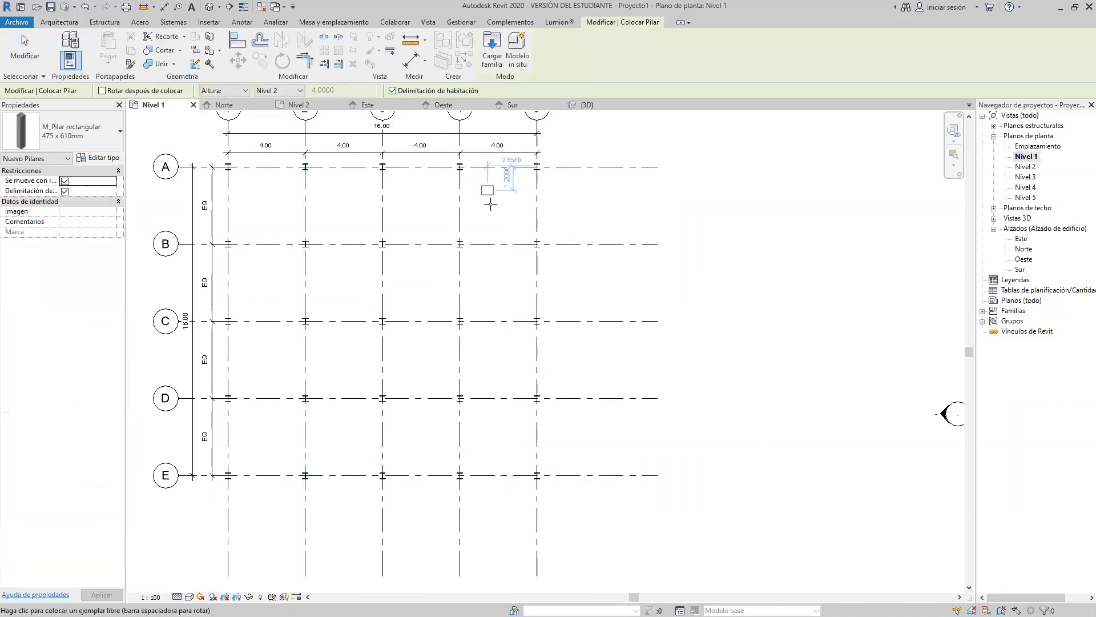
scroll(526, 331, up, 2)
scroll(525, 336, up, 2)
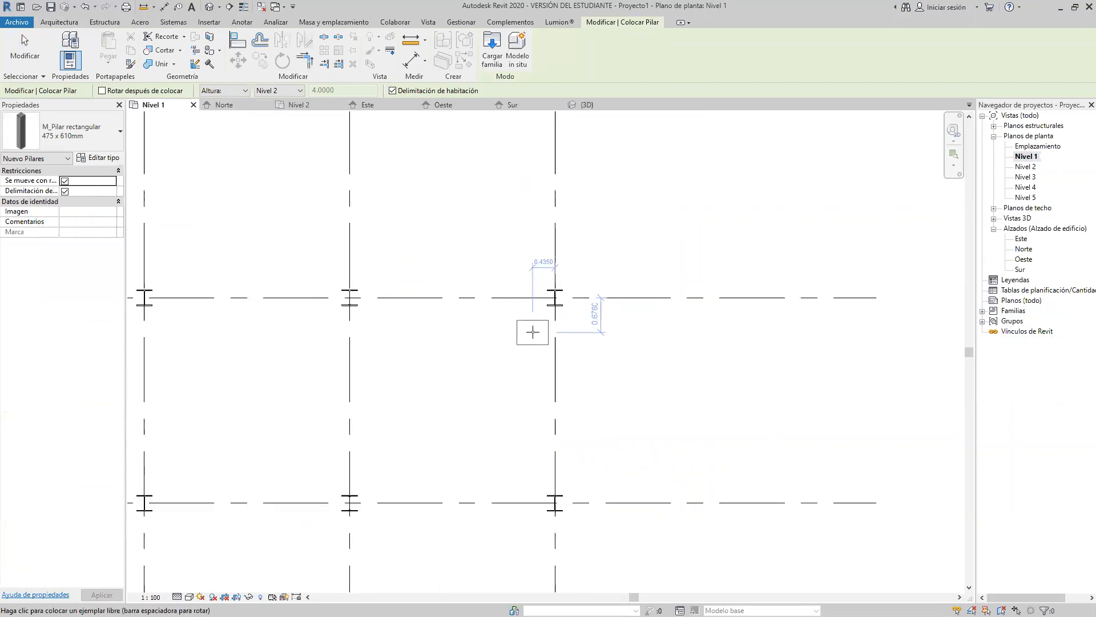
click(555, 297)
scroll(492, 333, down, 3)
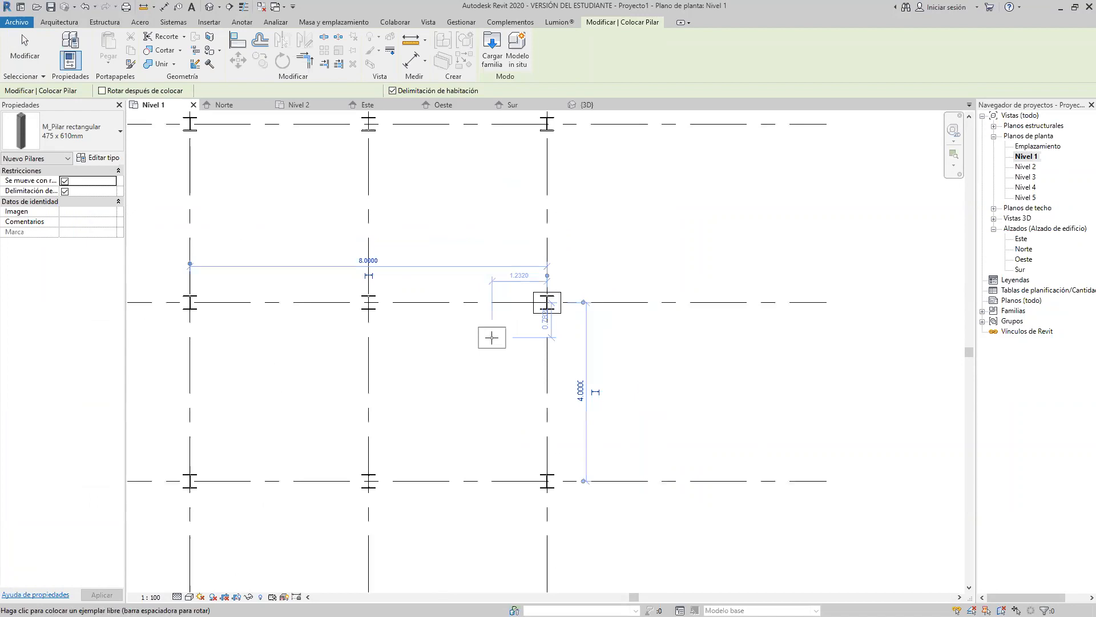
scroll(443, 267, up, 3)
click(455, 267)
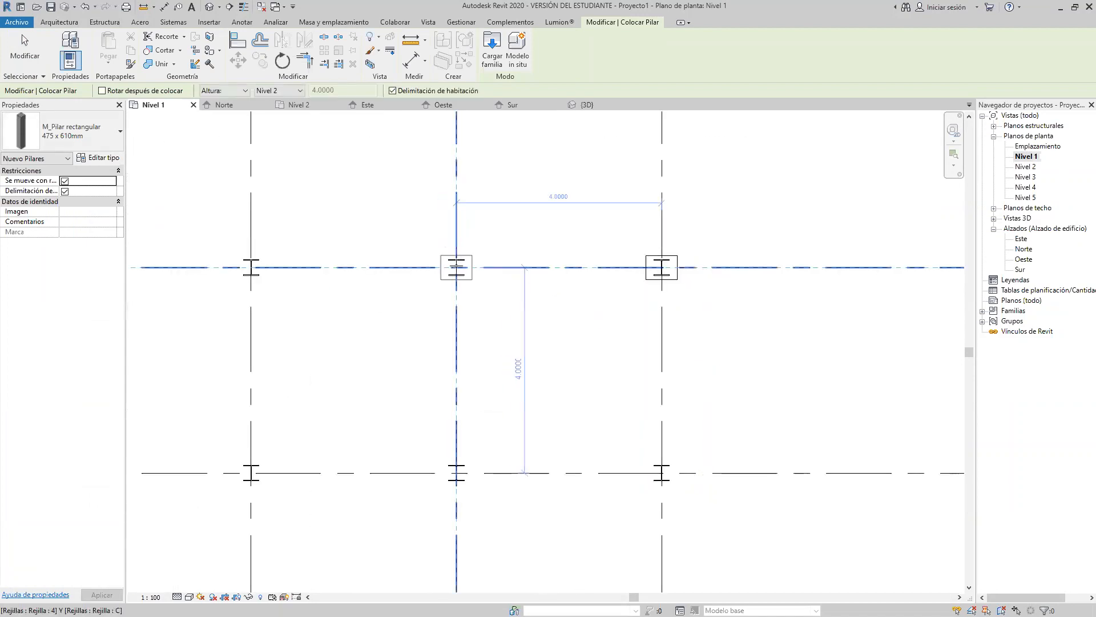
Step: Place four freestanding 475 x 610mm architectural columns in the empty area beyond grid 5, around the line of grid A
scroll(457, 305, down, 3)
middle_drag(517, 203, 498, 271)
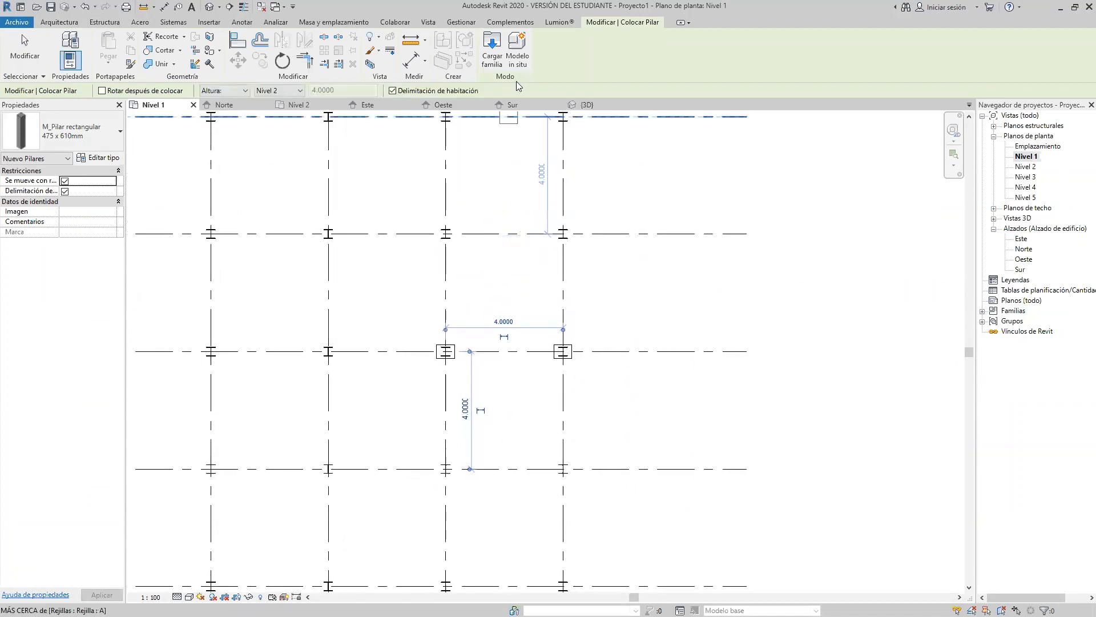
scroll(571, 315, down, 2)
middle_drag(530, 326, 523, 293)
middle_drag(605, 302, 512, 366)
scroll(541, 288, up, 1)
scroll(493, 269, down, 1)
middle_drag(494, 268, 404, 303)
scroll(496, 330, up, 1)
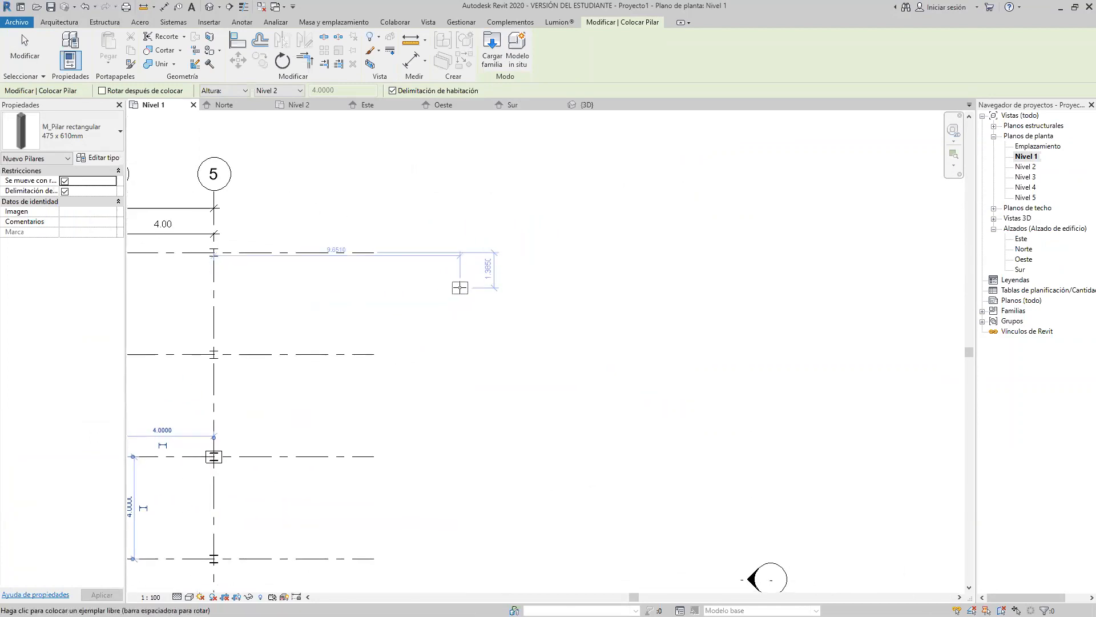
click(464, 286)
click(525, 236)
click(592, 238)
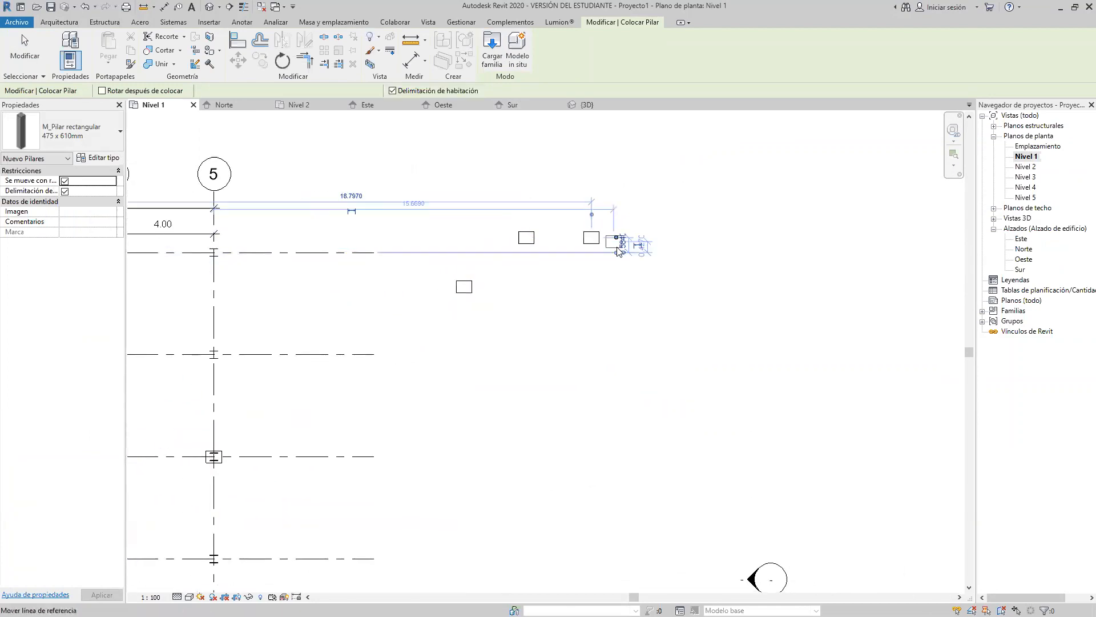
click(638, 287)
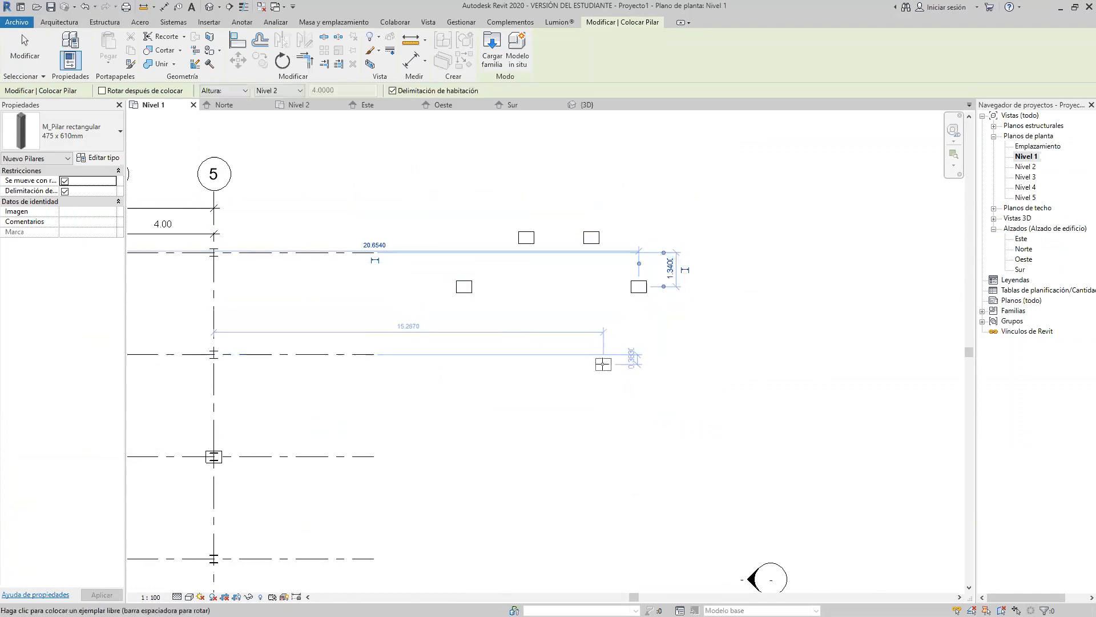
Step: Place two more freestanding 475 x 610mm architectural columns beyond grid 5 in line with grid B, directly below the upper pair
click(592, 354)
click(526, 354)
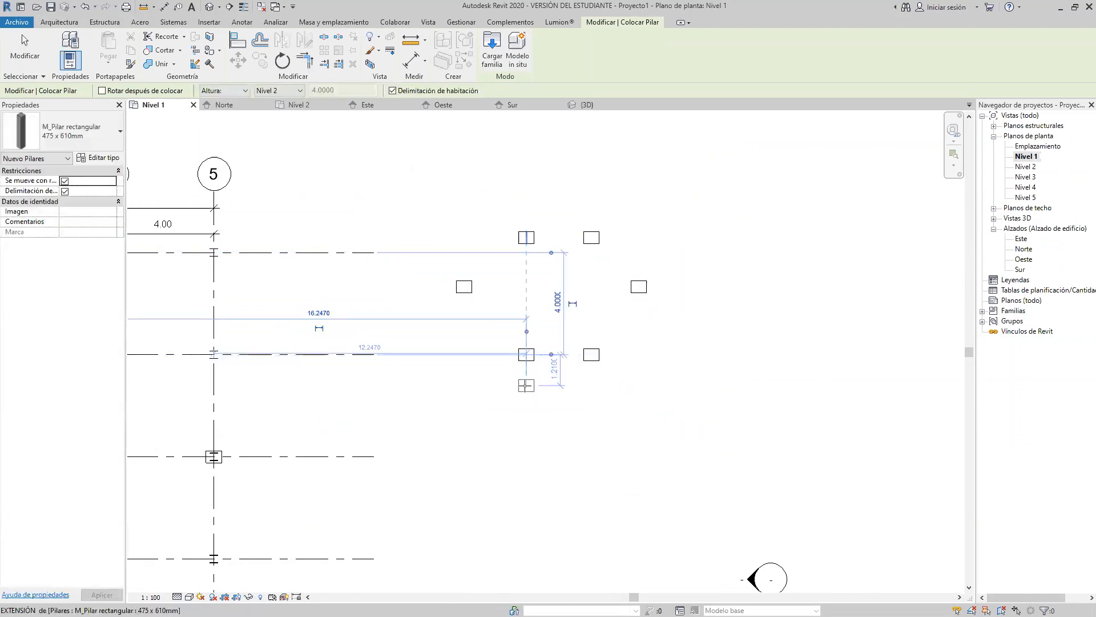
key(Escape)
key(Escape)
Step: Compare the steel column enclosed by an architectural column at grids C and 5 with the six empty freestanding architectural columns
scroll(548, 308, up, 3)
scroll(579, 291, down, 2)
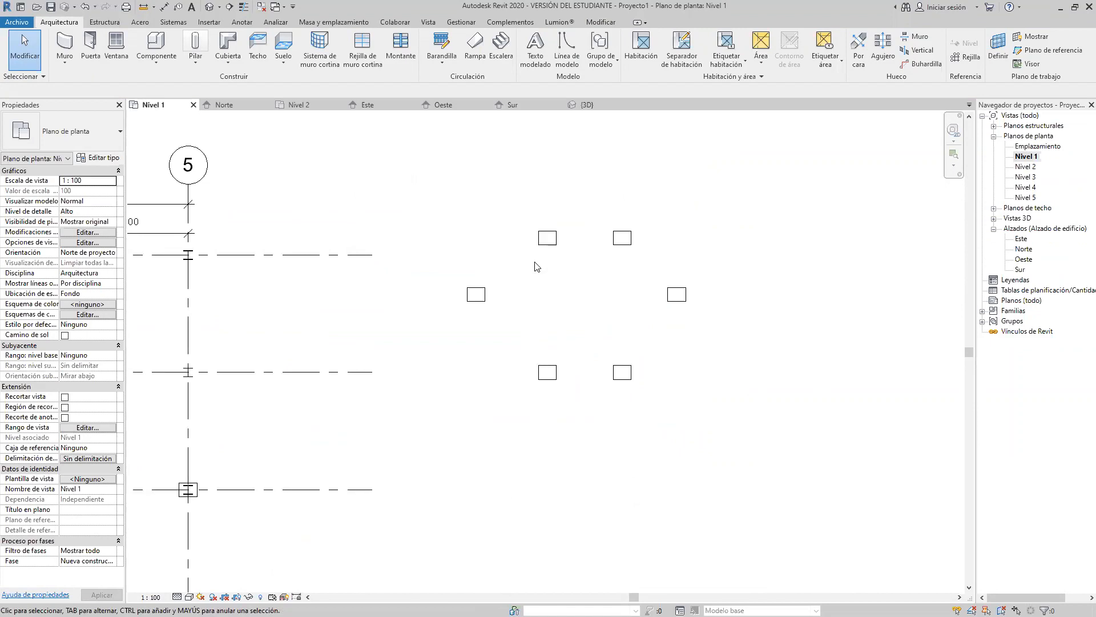
scroll(576, 304, up, 3)
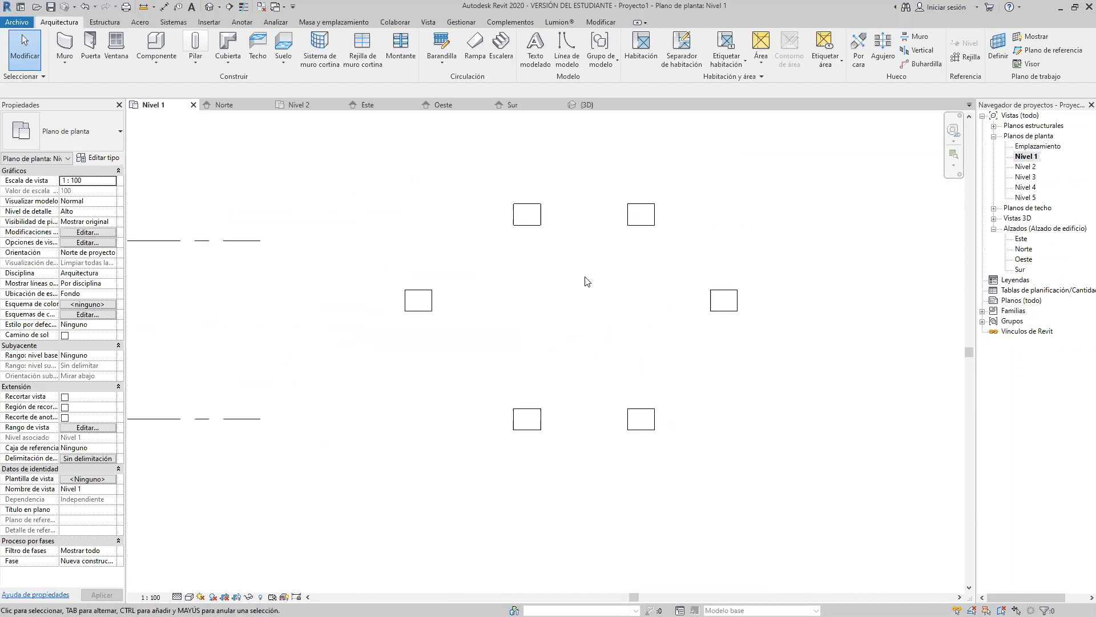
scroll(497, 263, down, 2)
middle_drag(484, 275, 666, 150)
scroll(294, 376, up, 6)
scroll(352, 376, up, 2)
scroll(445, 292, up, 2)
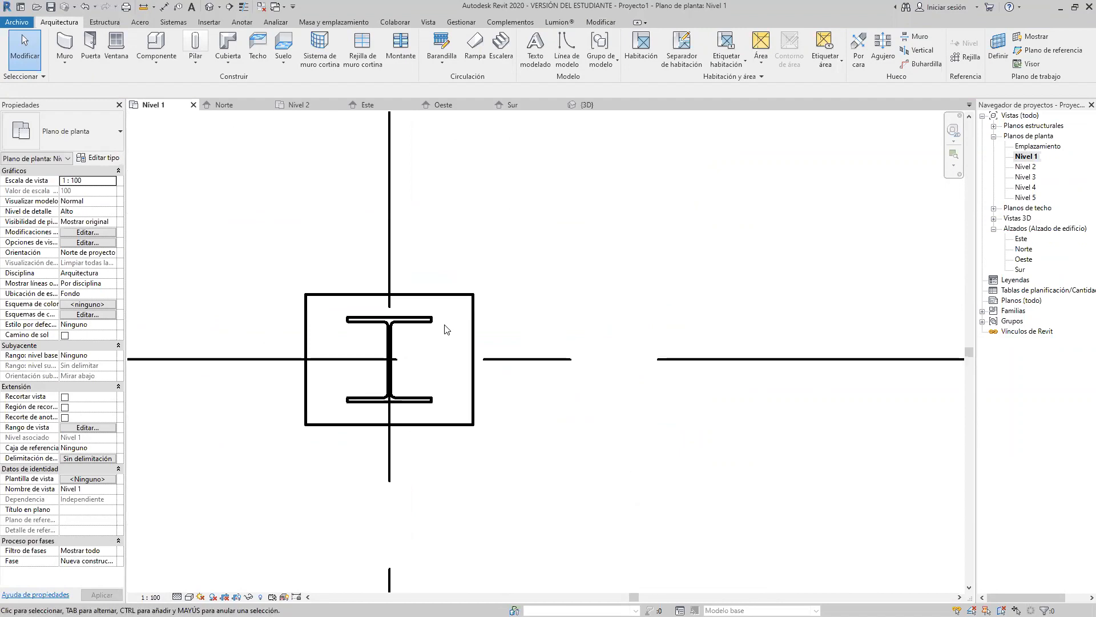
scroll(405, 355, down, 4)
scroll(480, 296, down, 4)
middle_drag(629, 220, 328, 385)
scroll(328, 384, down, 2)
middle_drag(508, 243, 481, 275)
scroll(383, 287, up, 2)
scroll(486, 281, up, 2)
scroll(548, 281, up, 1)
middle_drag(548, 265, 517, 253)
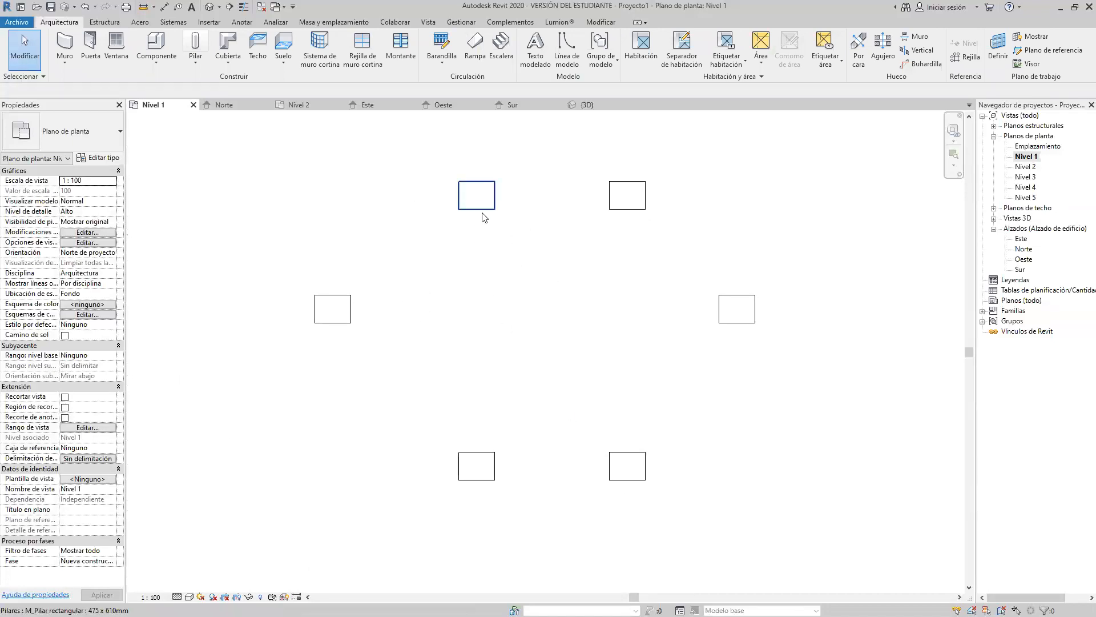
Step: Start vertical UC305x305x97 structural columns up to Nivel 2 with the at-columns option, selecting the six freestanding architectural columns as hosts
click(194, 66)
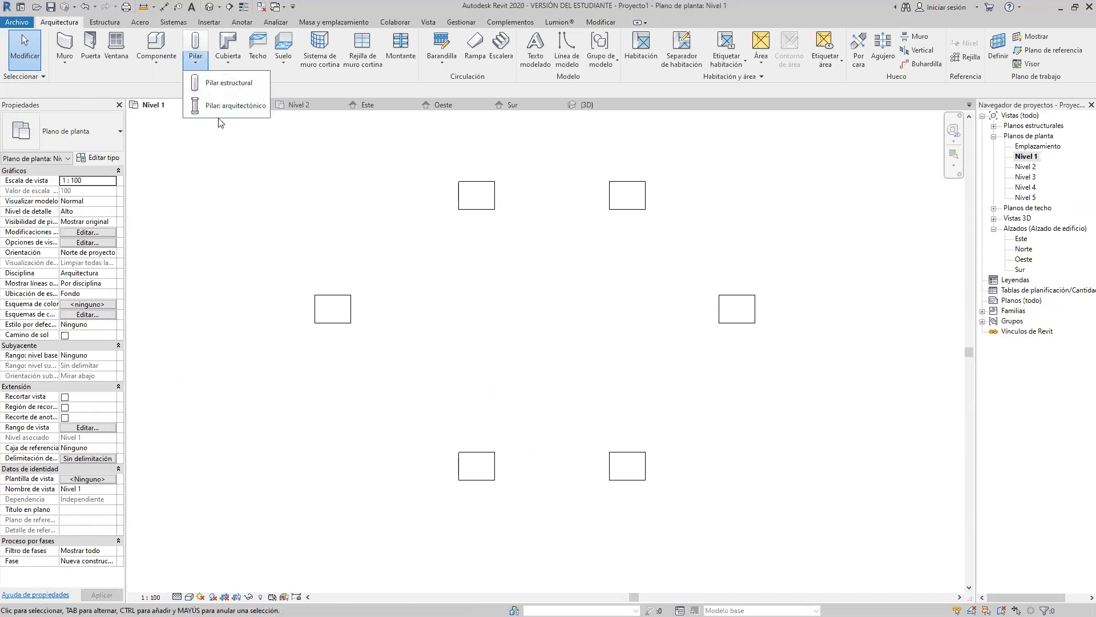
click(237, 85)
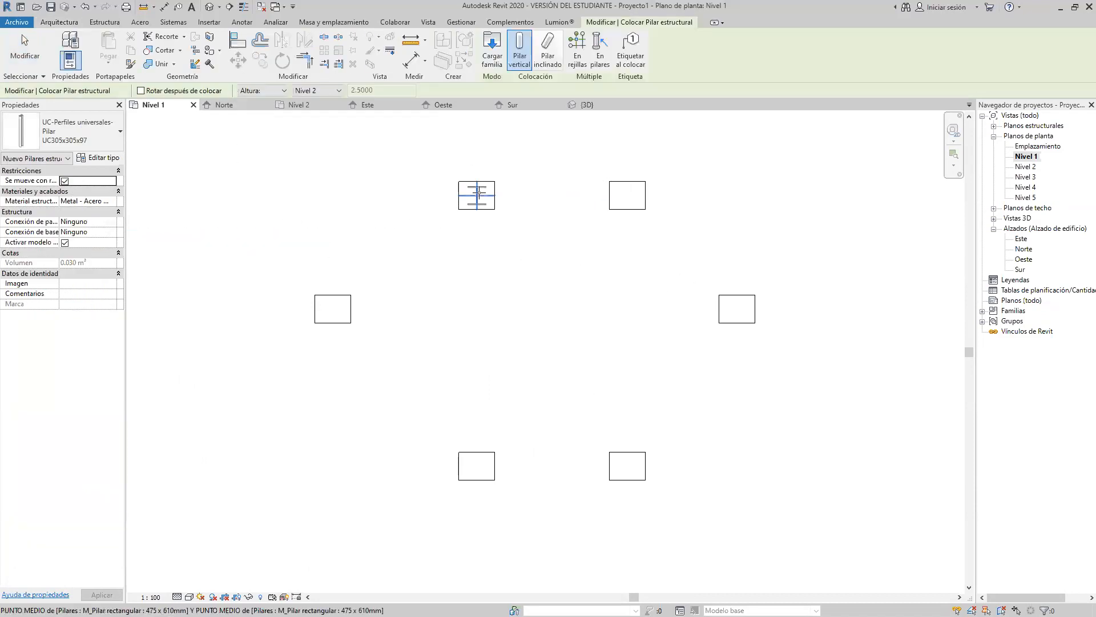
scroll(477, 196, up, 4)
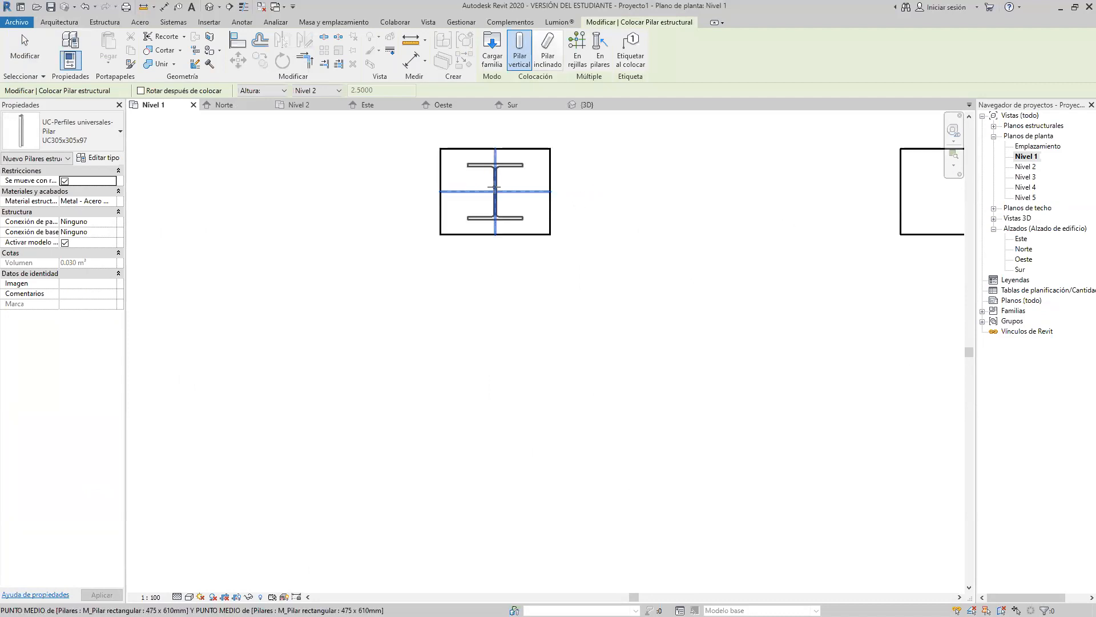
scroll(501, 186, down, 3)
scroll(445, 306, down, 2)
scroll(611, 245, up, 2)
scroll(800, 443, down, 1)
middle_drag(547, 201, 515, 181)
scroll(597, 120, up, 1)
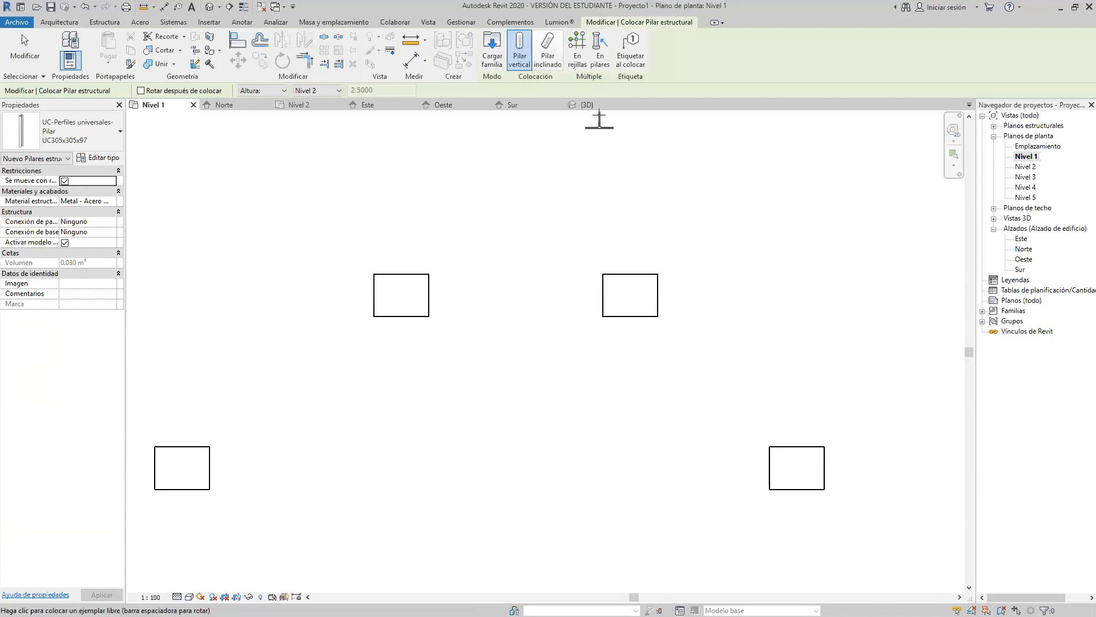
click(601, 59)
scroll(663, 186, down, 3)
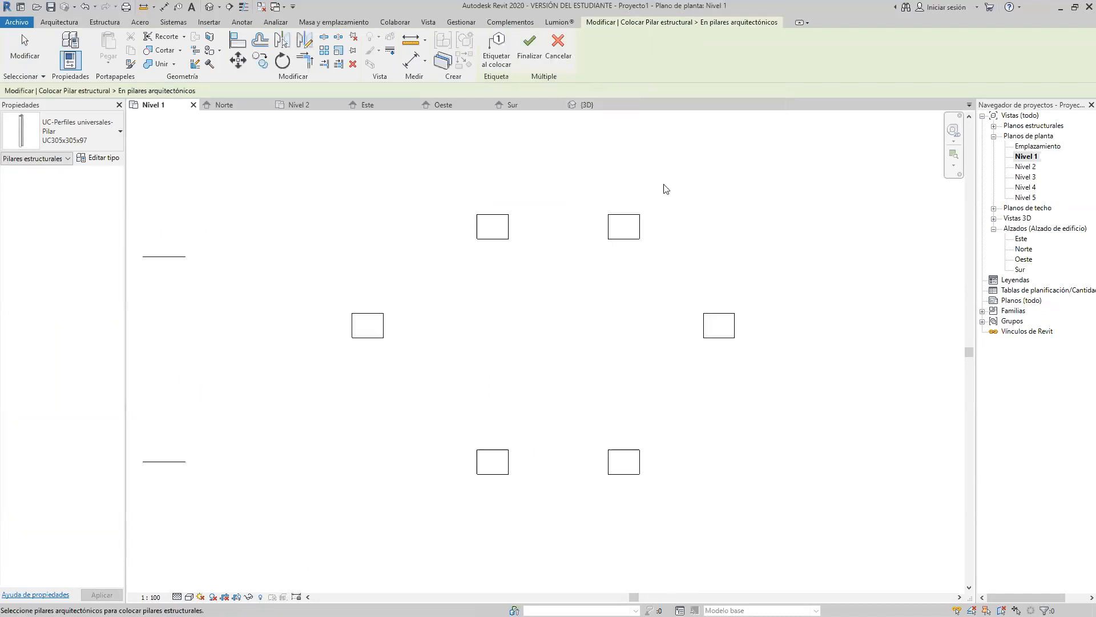
drag(749, 180, 361, 464)
Step: Inspect the previewed steel profiles centred inside each of the six selected architectural columns
scroll(403, 342, up, 6)
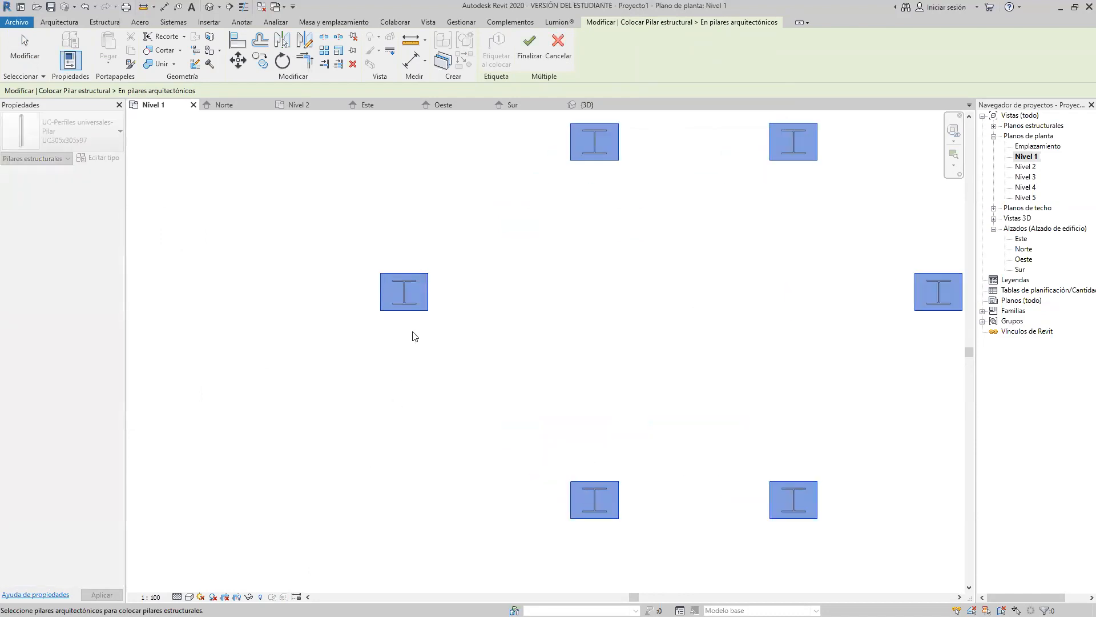
scroll(404, 201, down, 4)
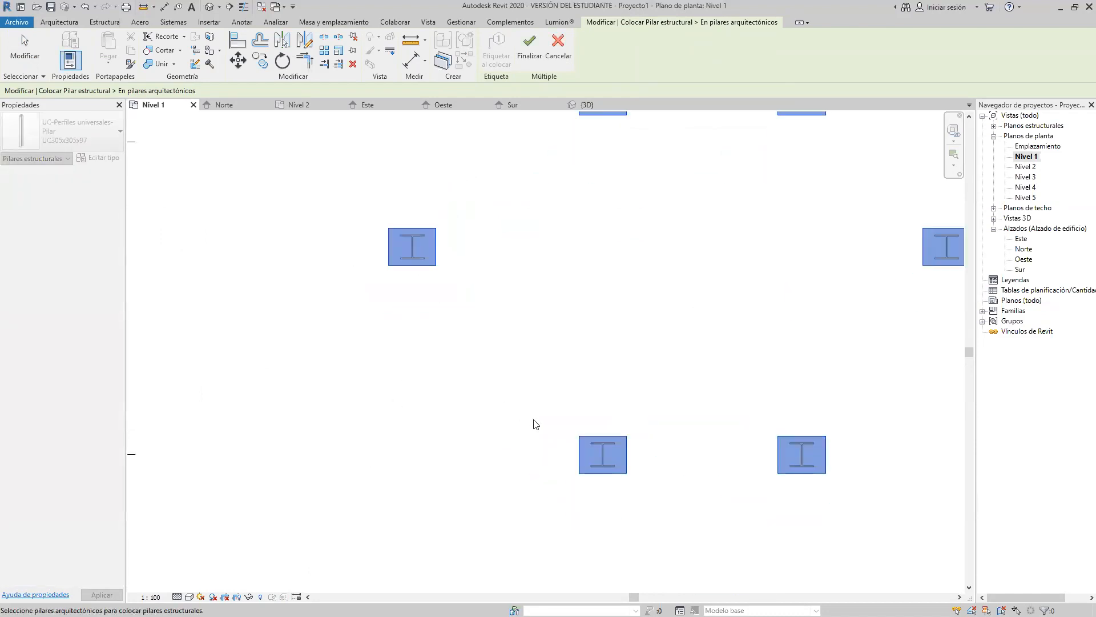
scroll(616, 452, up, 2)
middle_drag(615, 447, 358, 381)
scroll(670, 401, up, 2)
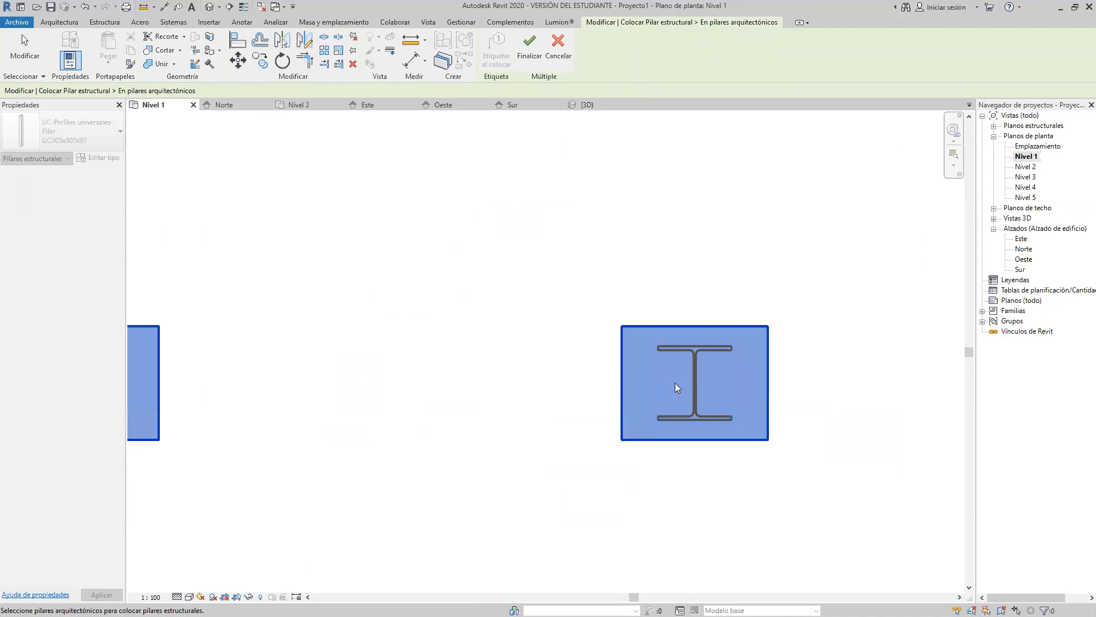
scroll(672, 382, down, 6)
middle_drag(625, 298, 593, 316)
scroll(622, 282, up, 2)
scroll(606, 281, up, 2)
scroll(606, 281, down, 2)
middle_drag(570, 235, 591, 270)
scroll(523, 234, up, 2)
scroll(514, 234, down, 4)
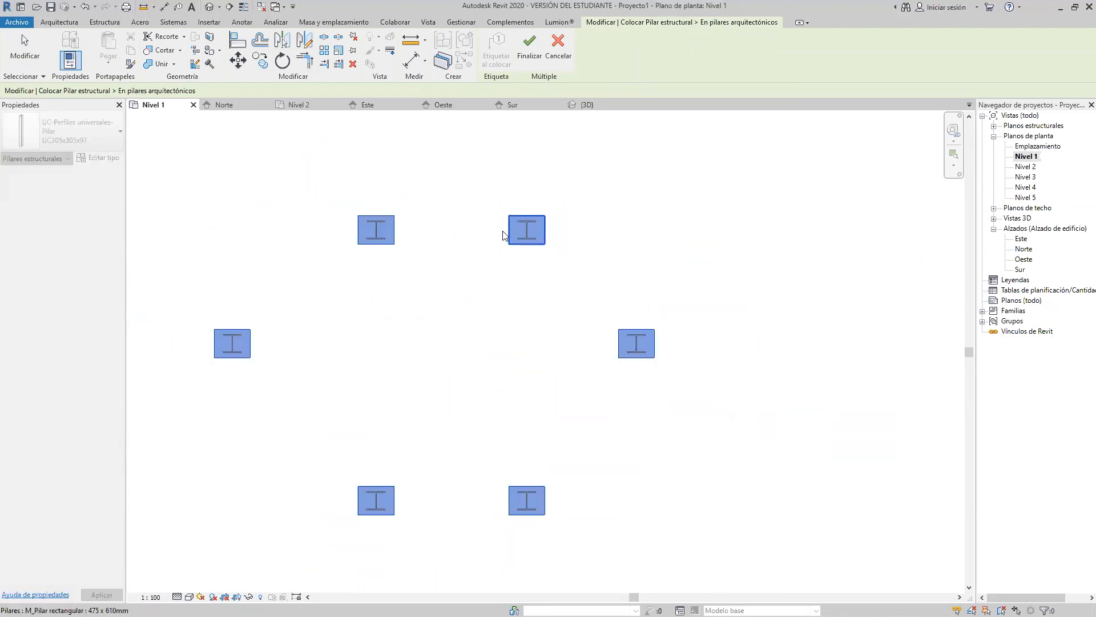
scroll(435, 282, up, 2)
middle_drag(396, 238, 411, 223)
scroll(407, 230, down, 2)
middle_drag(397, 270, 792, 235)
scroll(637, 246, down, 4)
middle_drag(600, 236, 400, 271)
scroll(529, 196, up, 4)
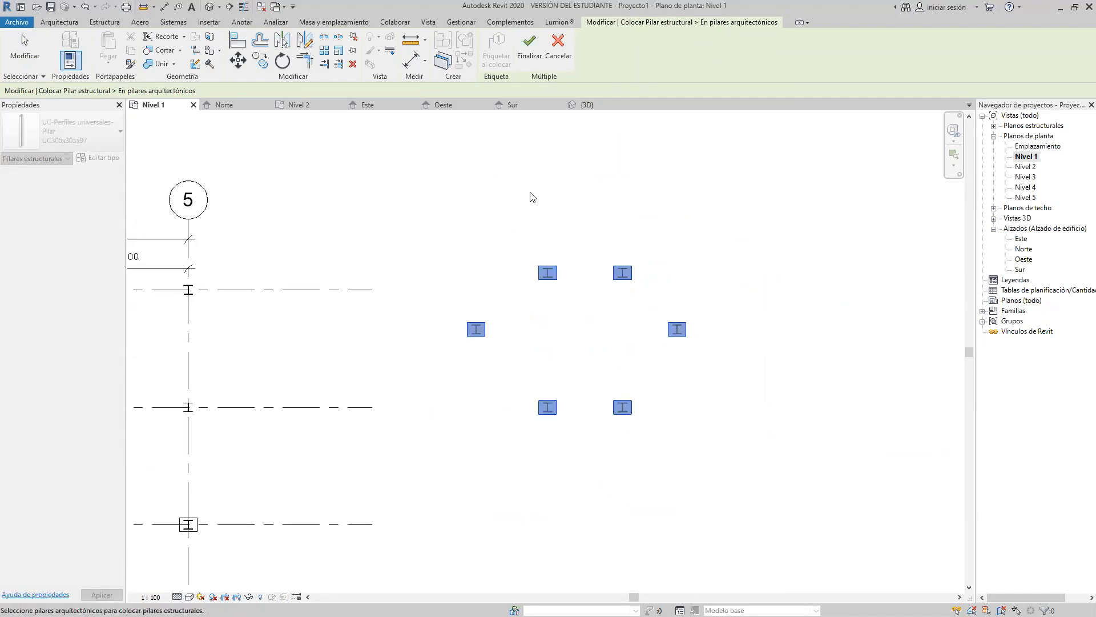
scroll(531, 153, up, 3)
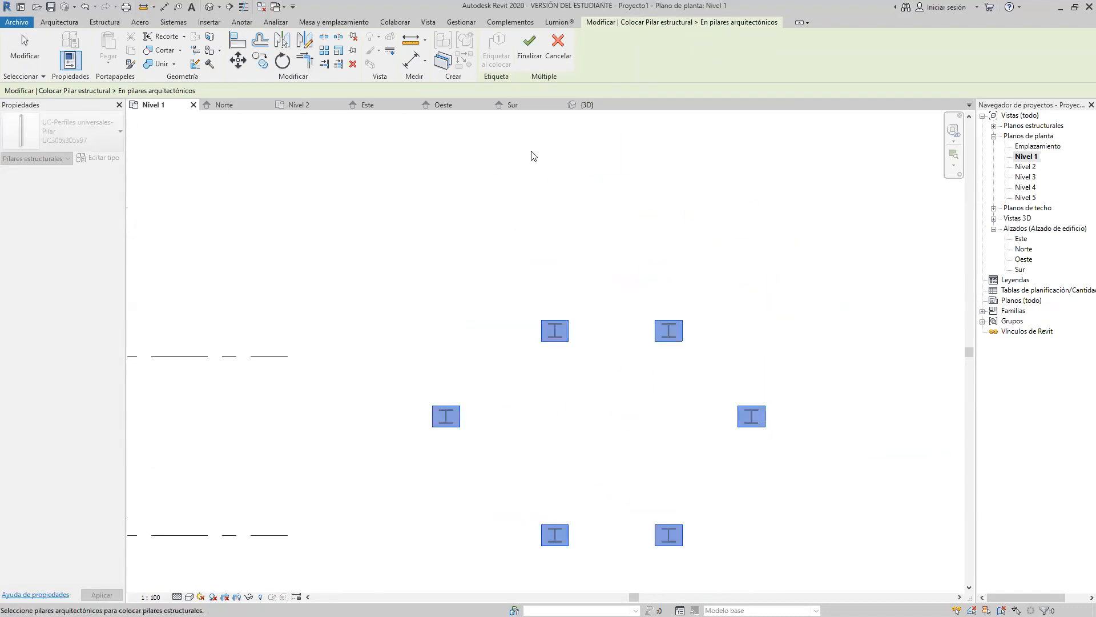
Step: Finish the multiple placement of steel columns inside the six architectural columns and leave the command
click(529, 51)
scroll(655, 297, down, 2)
middle_drag(711, 318, 817, 182)
scroll(746, 267, down, 2)
key(Escape)
key(Escape)
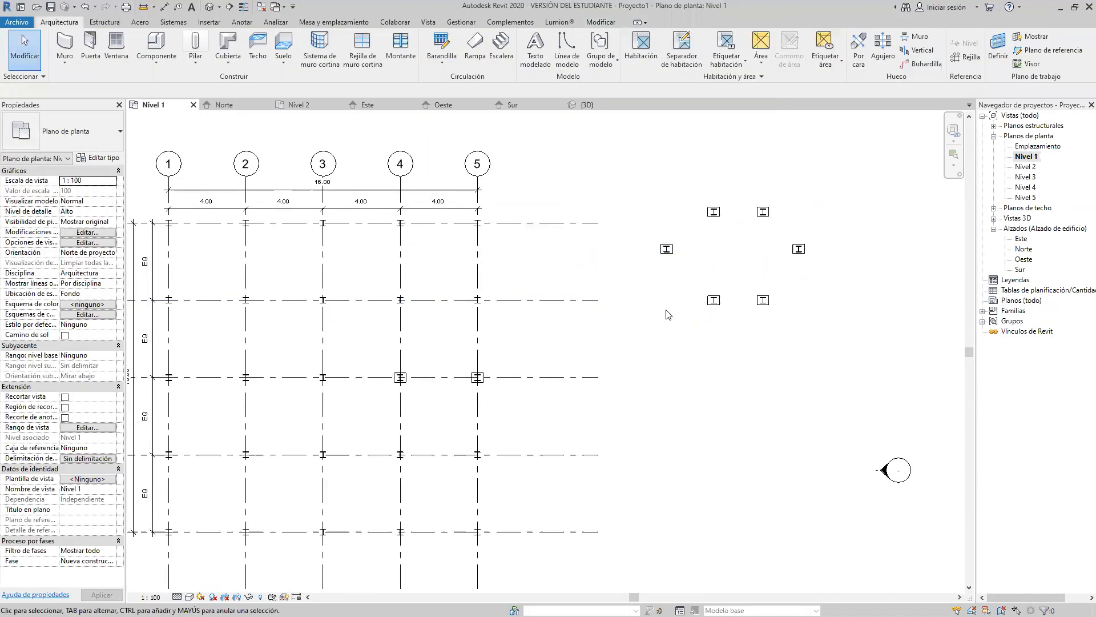
Step: Set the overall distance between grids 1 and 5 to 20 m by moving grid 5
scroll(663, 312, down, 1)
middle_drag(660, 311, 727, 252)
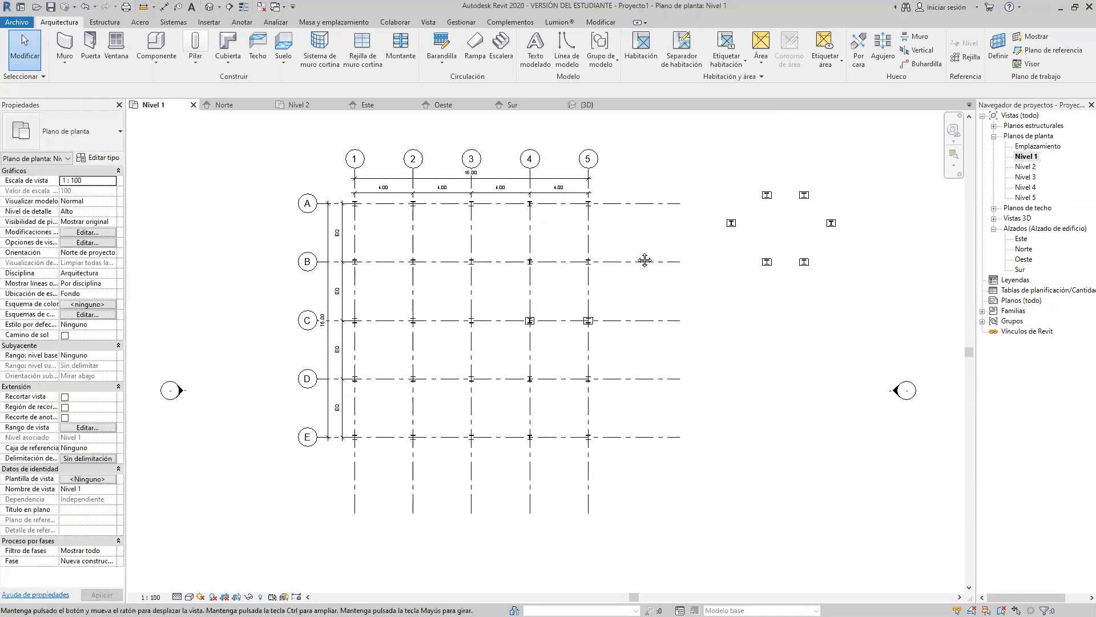
scroll(628, 264, up, 1)
middle_drag(619, 246, 652, 302)
scroll(650, 249, up, 1)
click(614, 301)
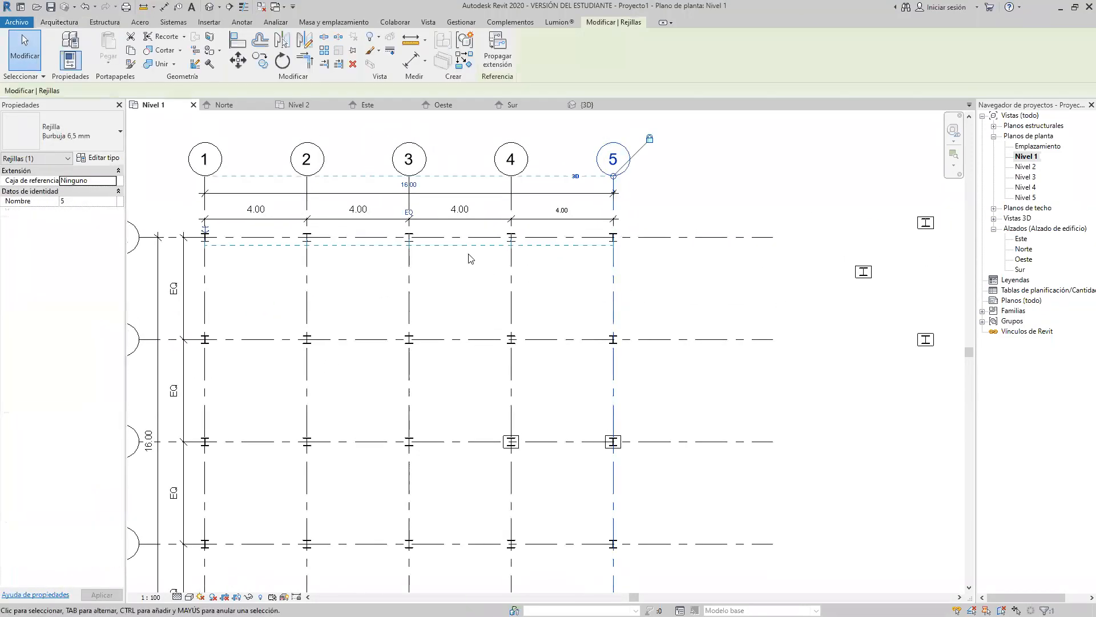
click(412, 185)
text(20)
key(Return)
scroll(417, 184, down, 2)
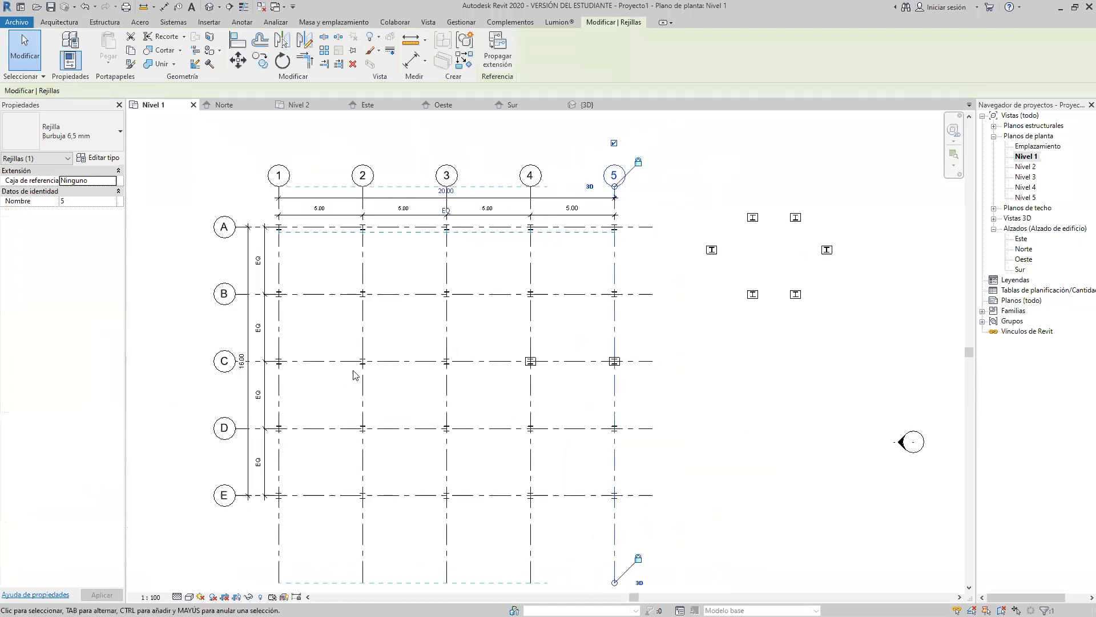
Step: Set the overall distance between grids A and E to 20 m by moving grid E
middle_drag(353, 375, 380, 312)
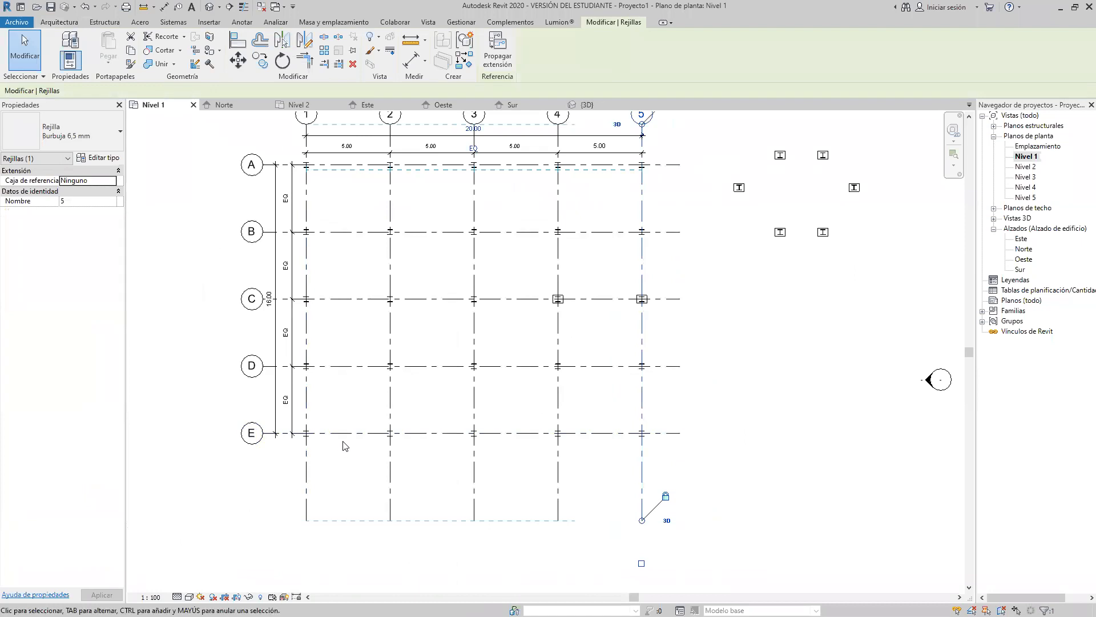
click(255, 435)
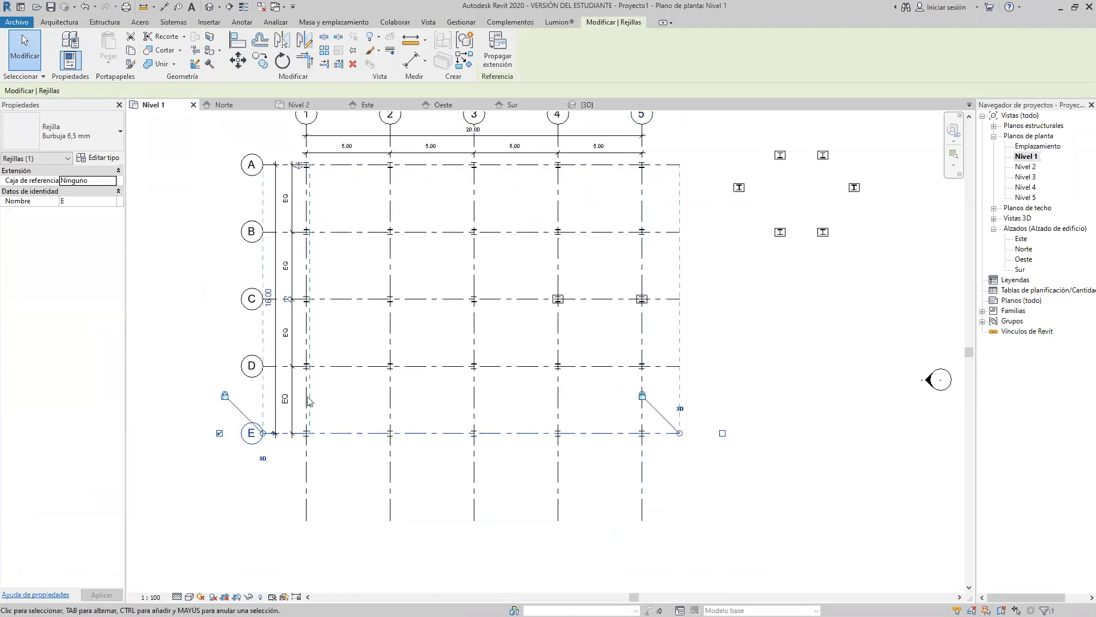
click(268, 306)
text(20)
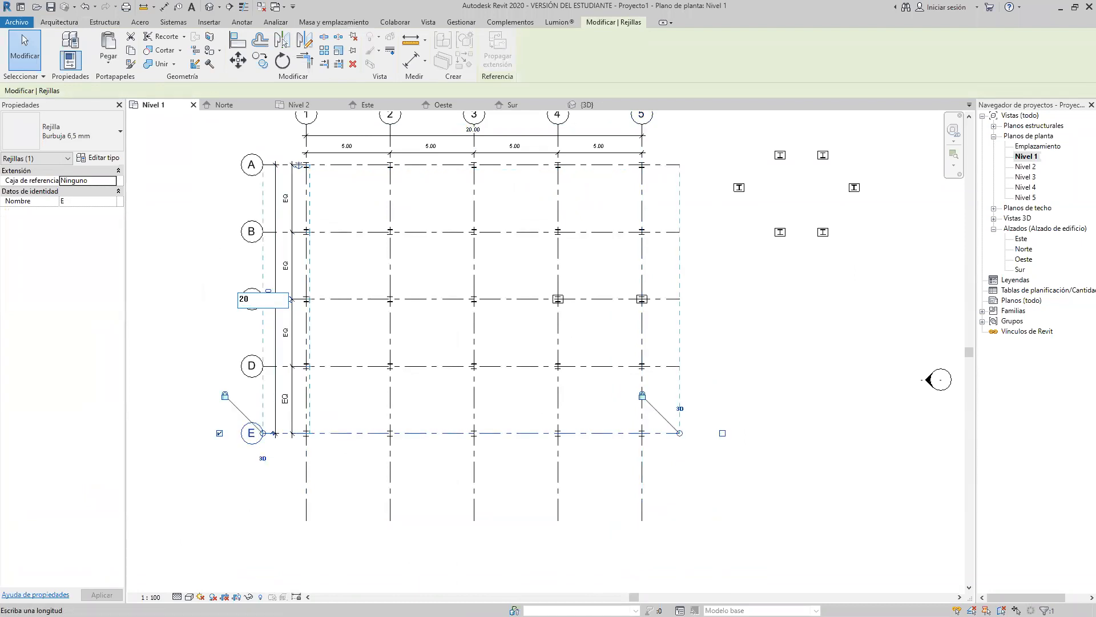
key(Return)
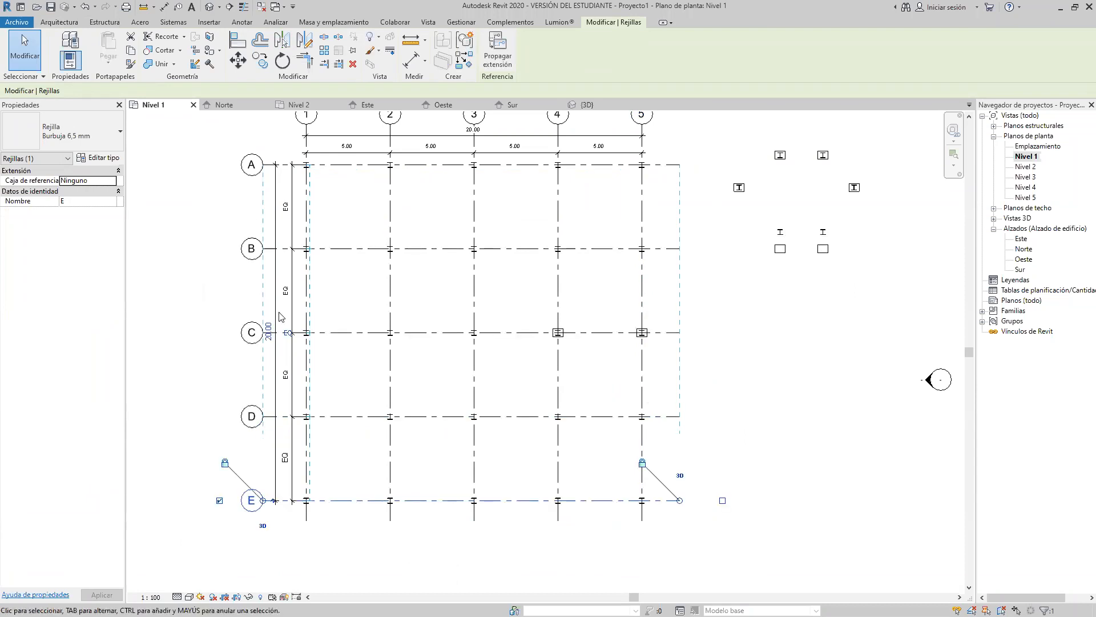
Step: Examine how the structural and architectural columns on the grid and in the freestanding group follow the new grid spacing
scroll(632, 317, down, 2)
scroll(635, 311, up, 5)
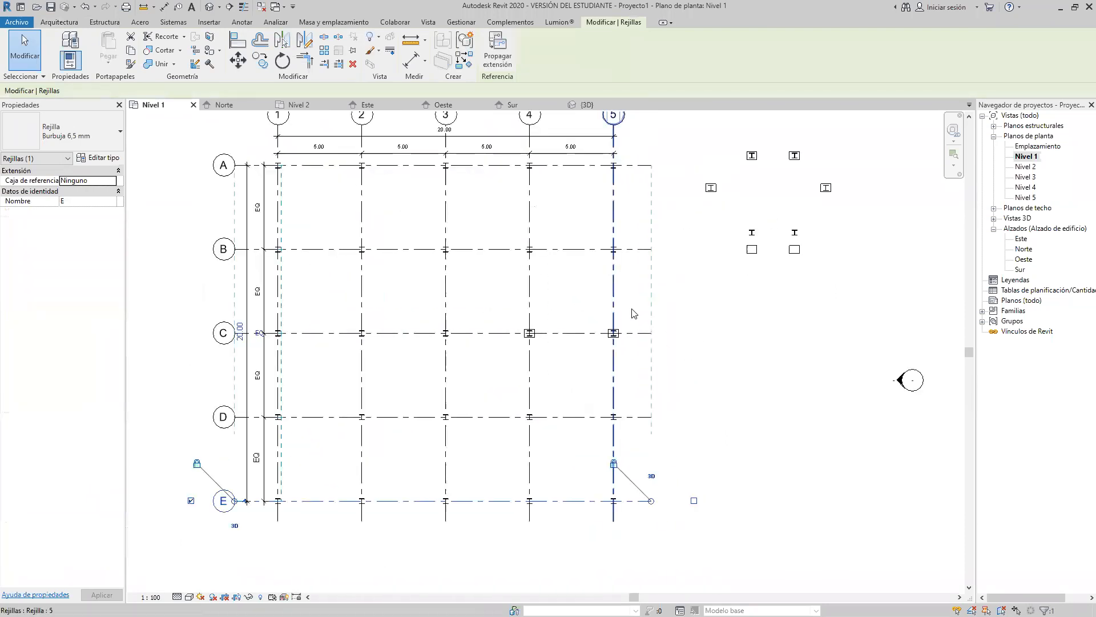
scroll(701, 273, down, 2)
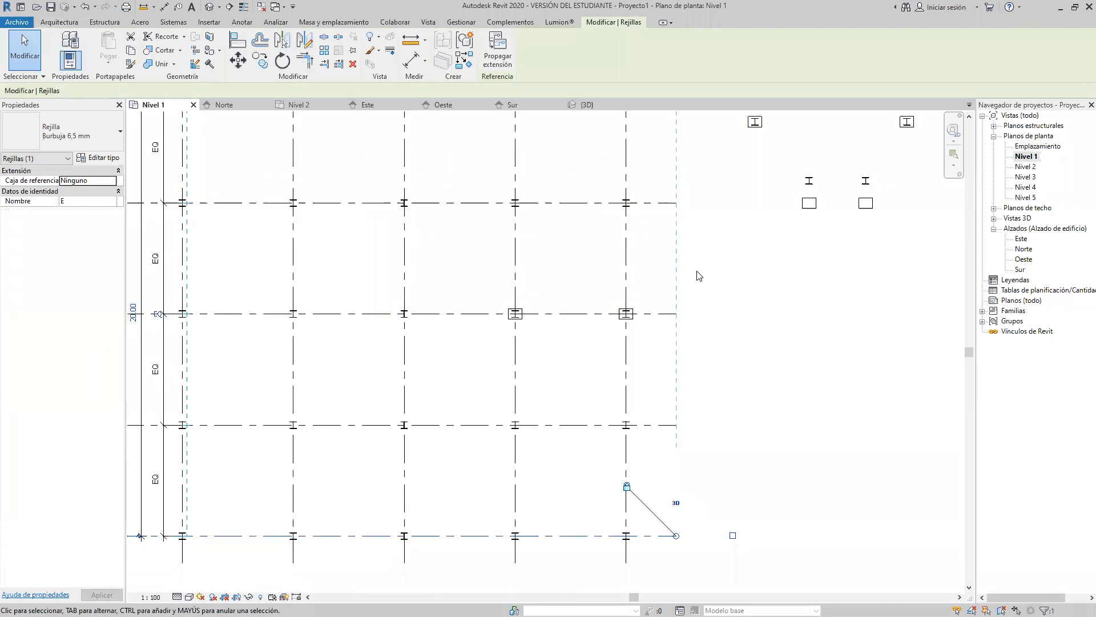
middle_drag(701, 273, 692, 295)
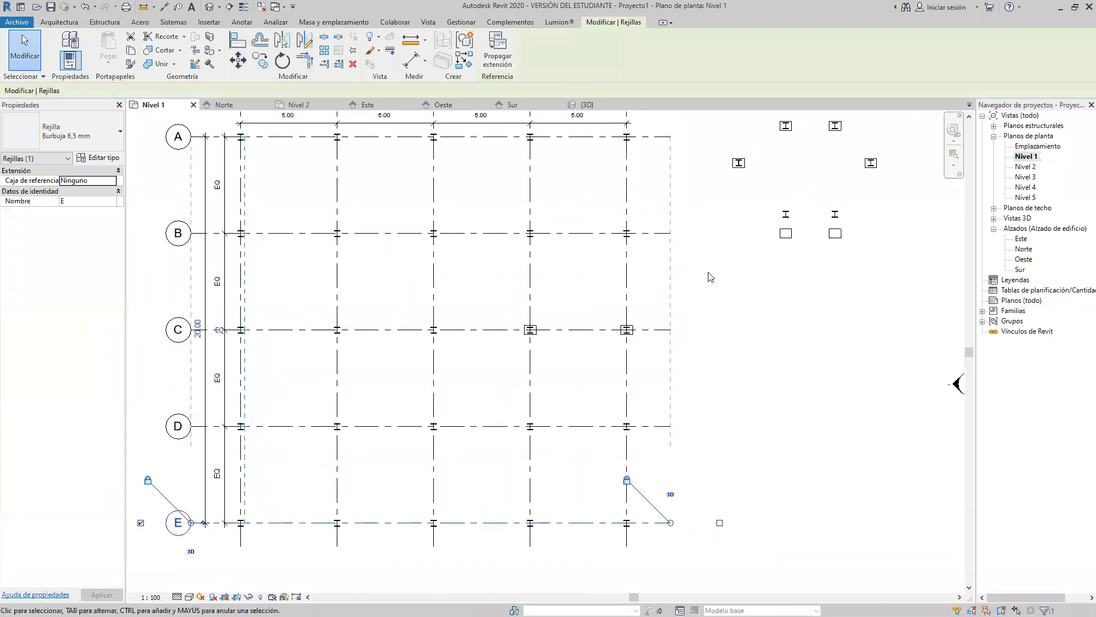
scroll(704, 310, down, 2)
scroll(699, 307, up, 1)
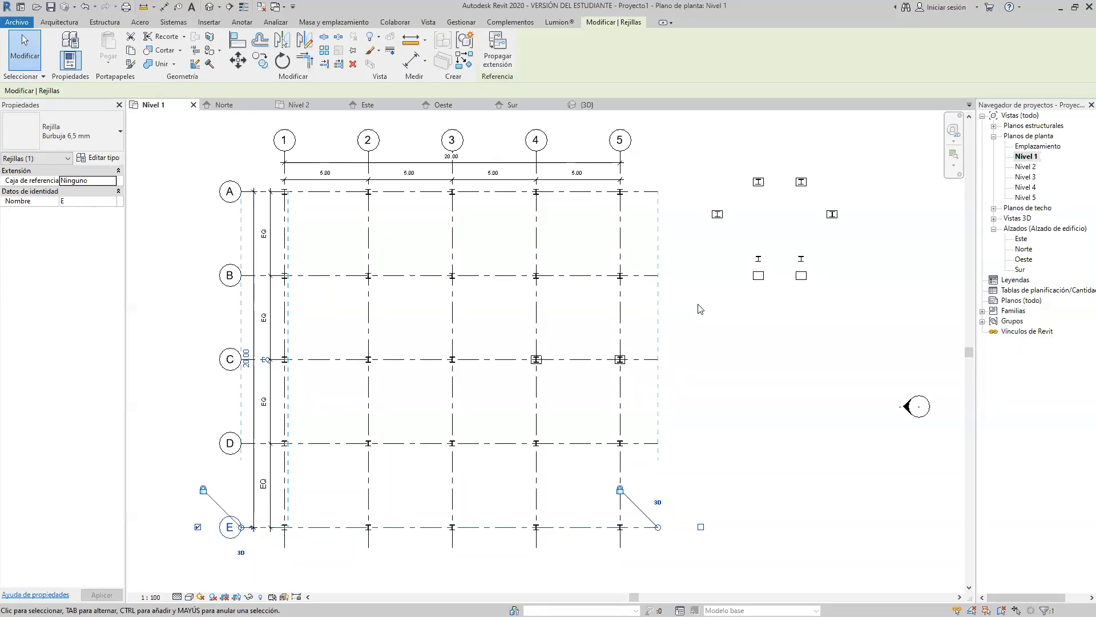
scroll(722, 244, up, 5)
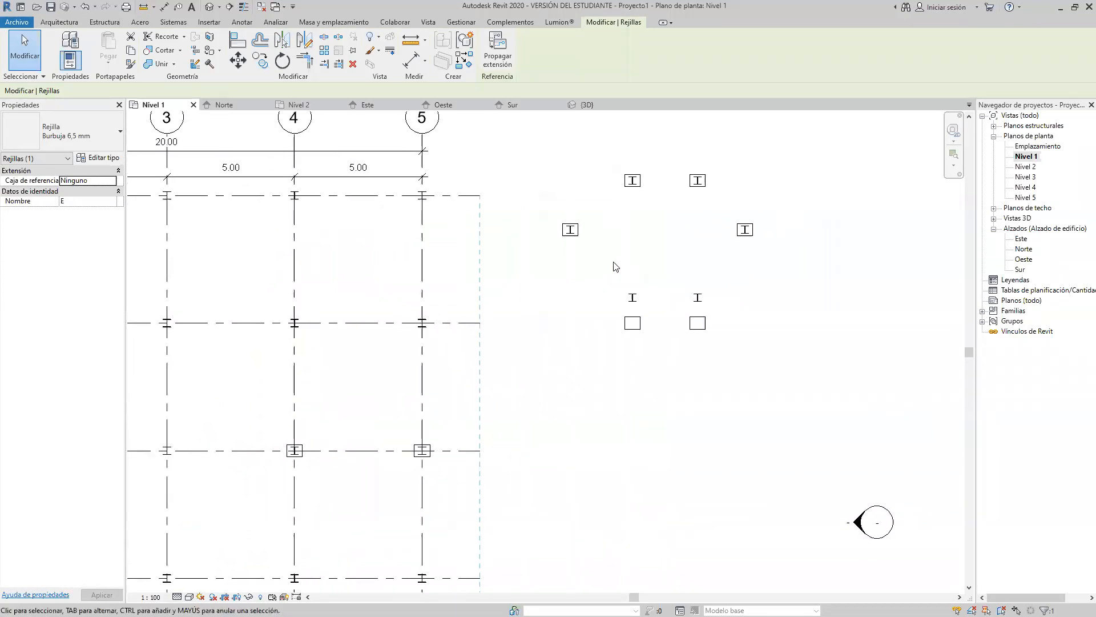
scroll(651, 371, up, 3)
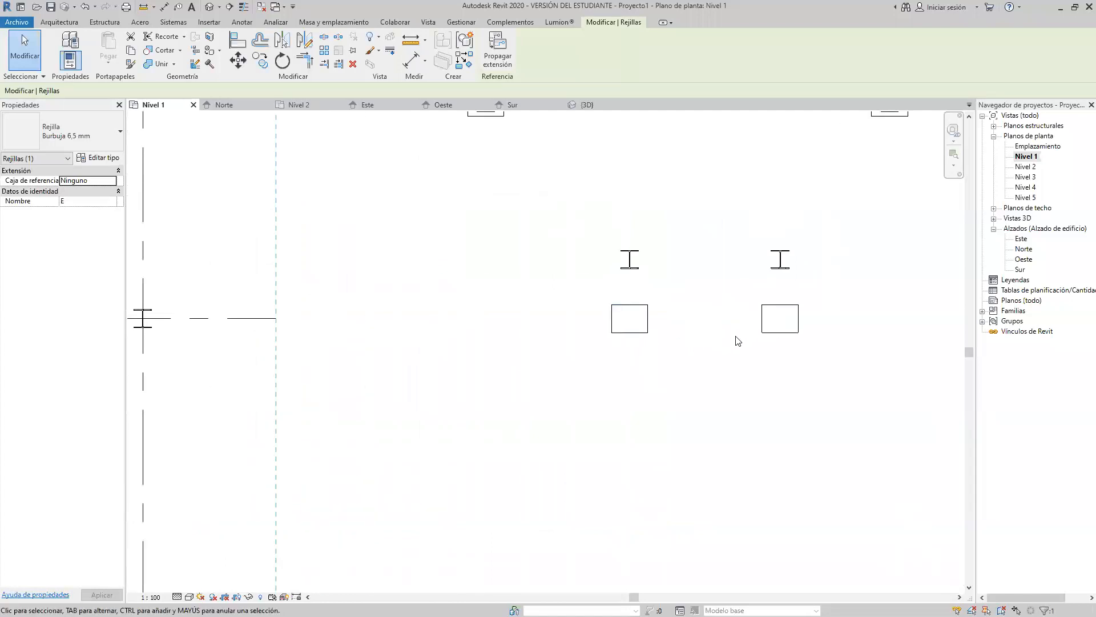
scroll(736, 341, down, 4)
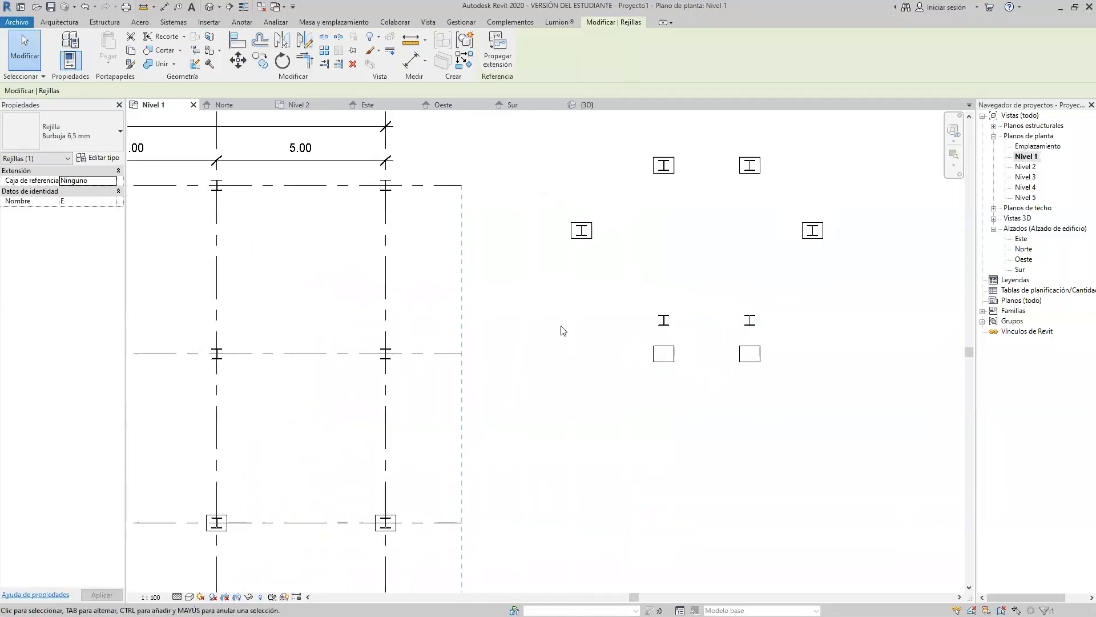
Step: Start placing an architectural column, dismiss the save reminder, and browse the family library to Spanish_INTL > Pilares
click(75, 23)
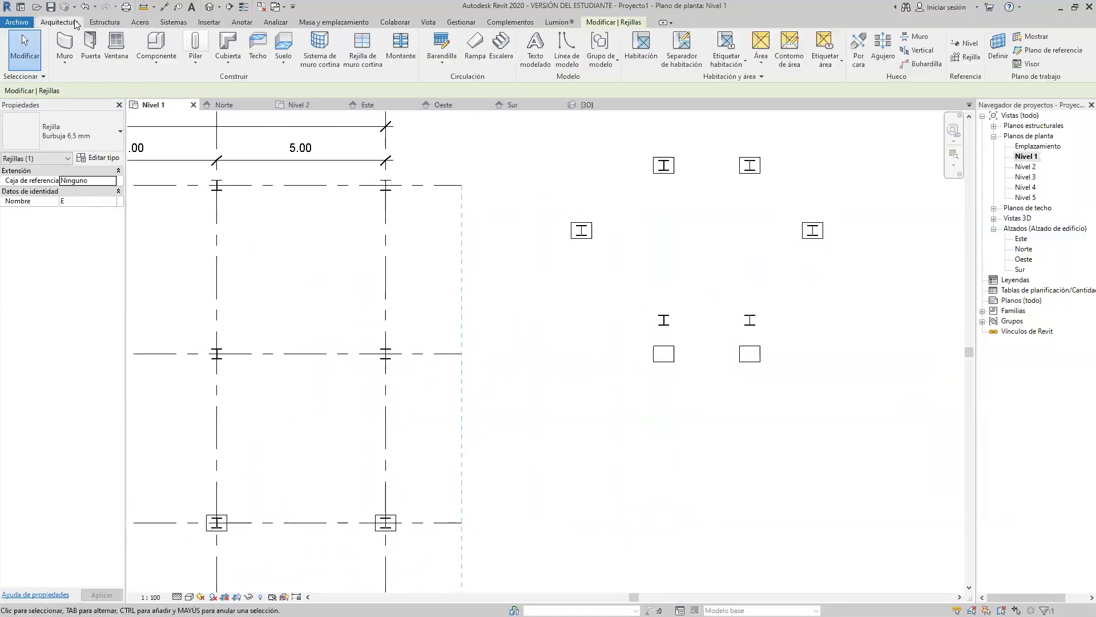
click(198, 65)
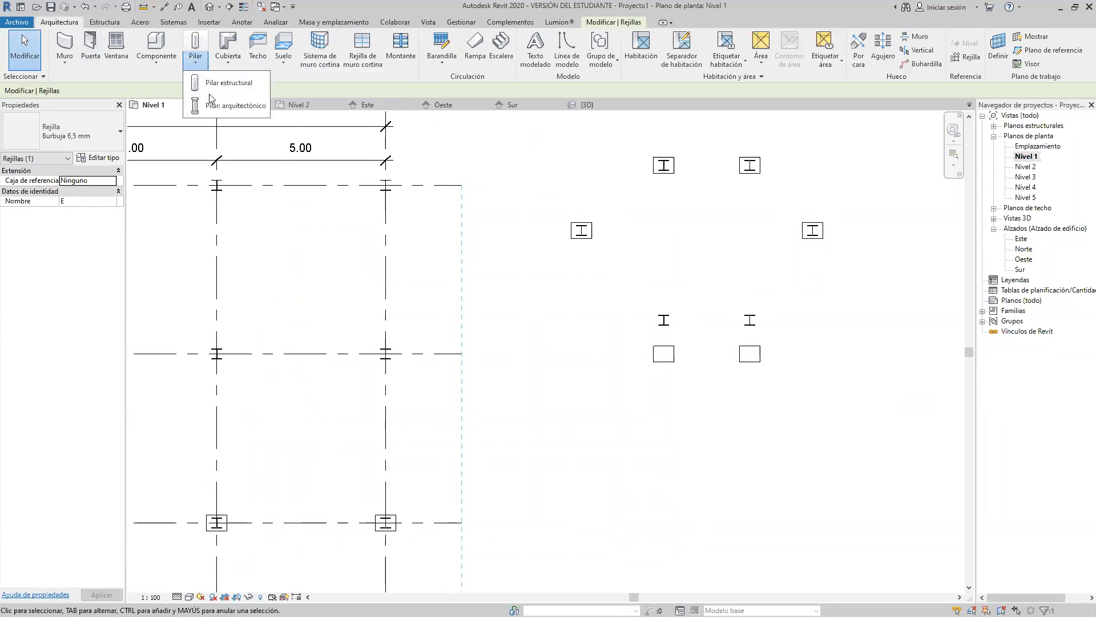
click(217, 108)
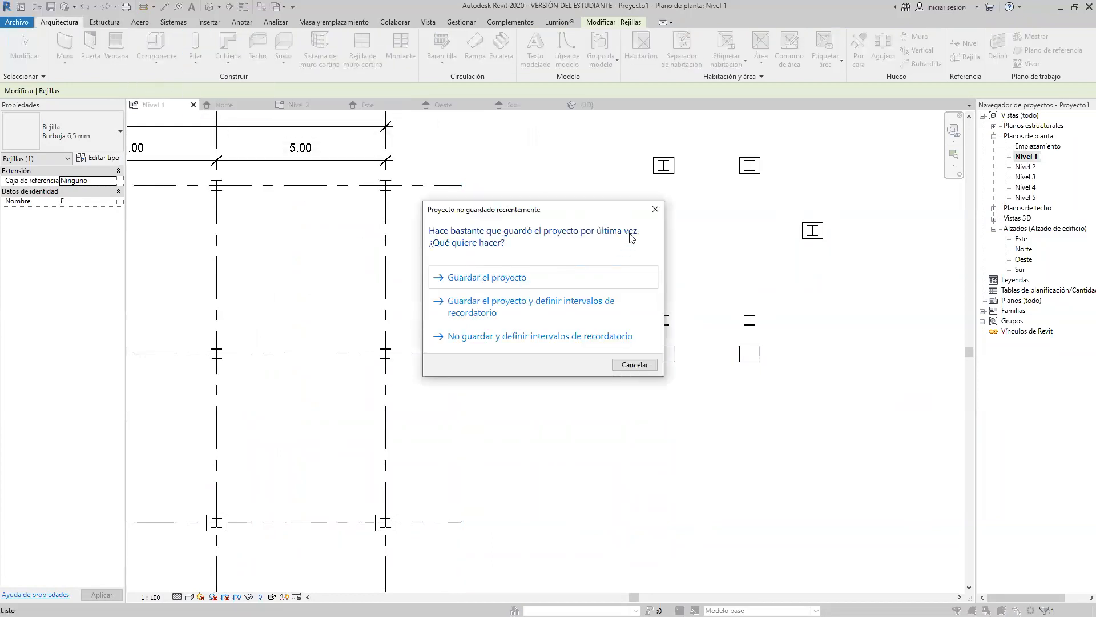
click(655, 209)
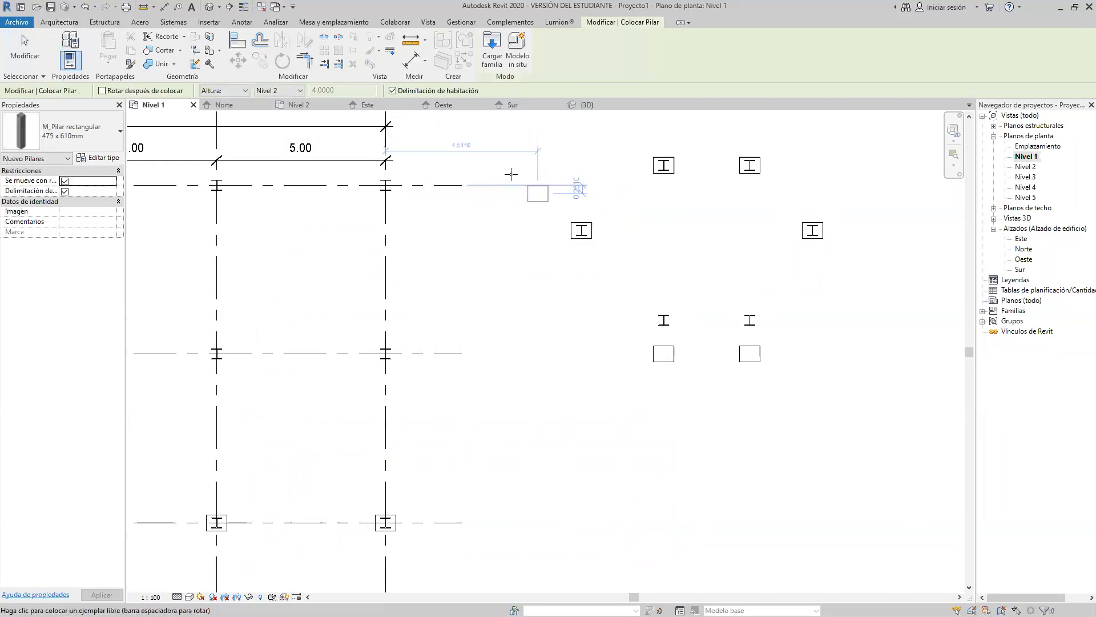
click(492, 49)
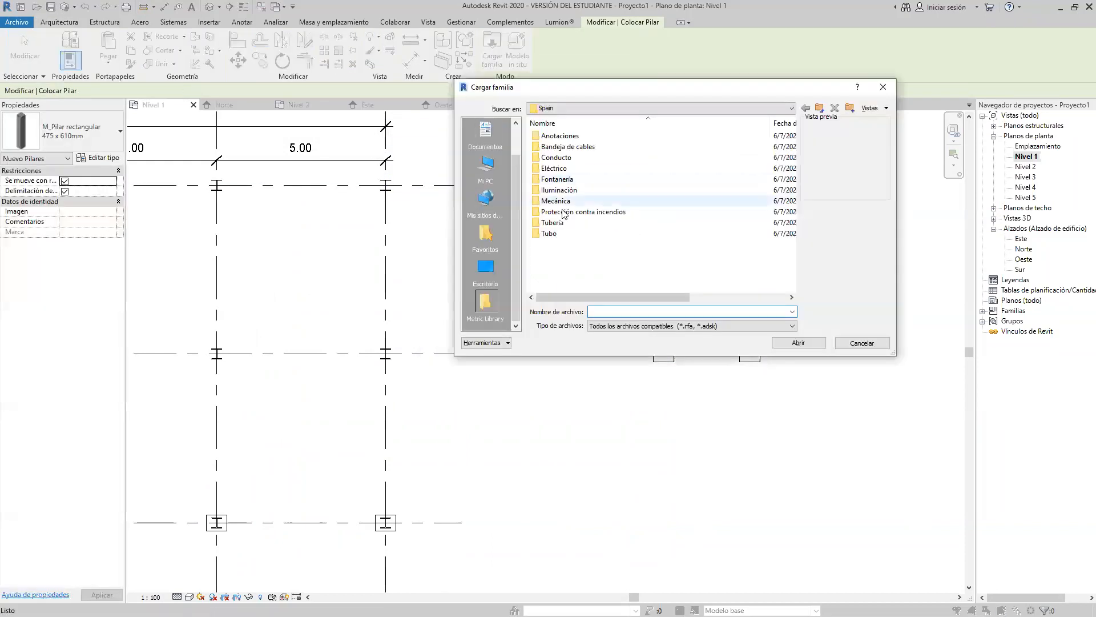
click(820, 107)
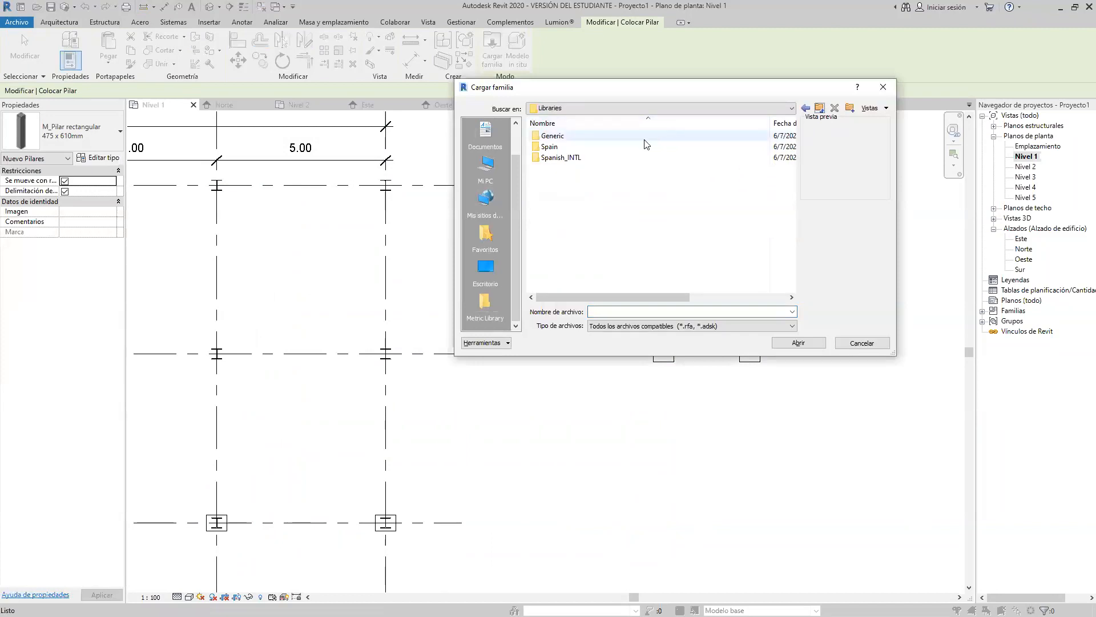
double_click(577, 157)
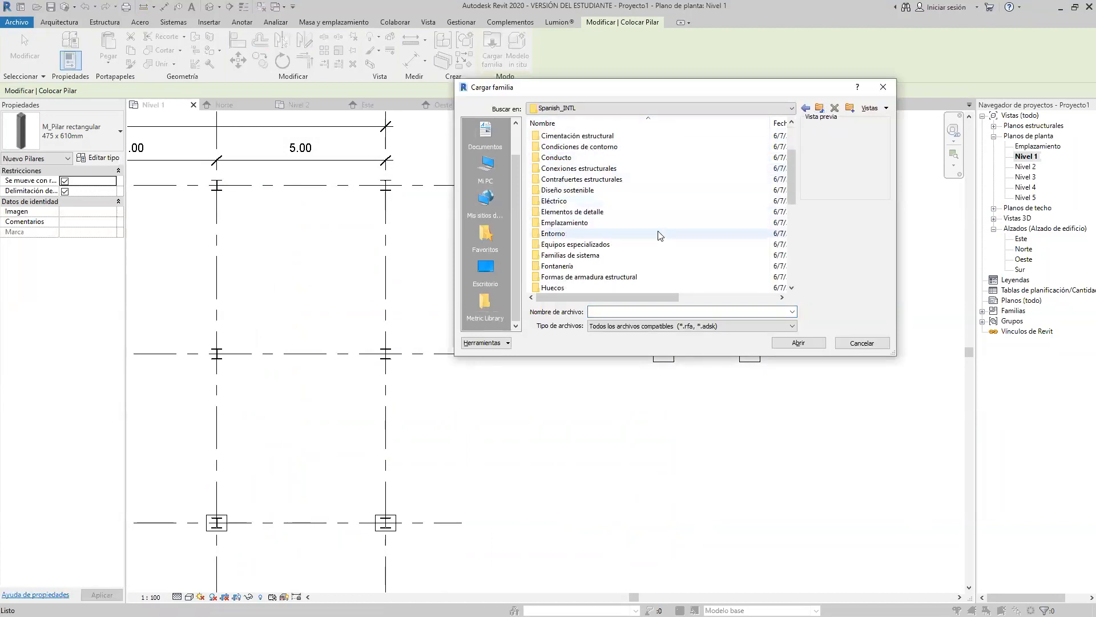
scroll(661, 235, down, 5)
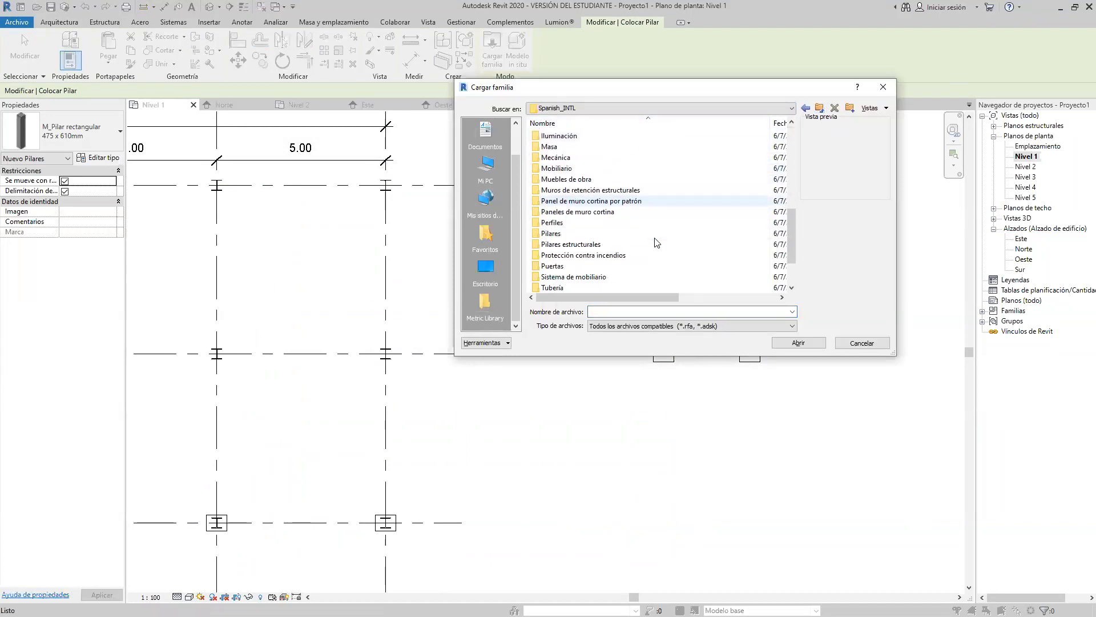
double_click(549, 234)
Step: Preview the column families in the Pilares folder and load M_Pilar en chaflán
click(583, 137)
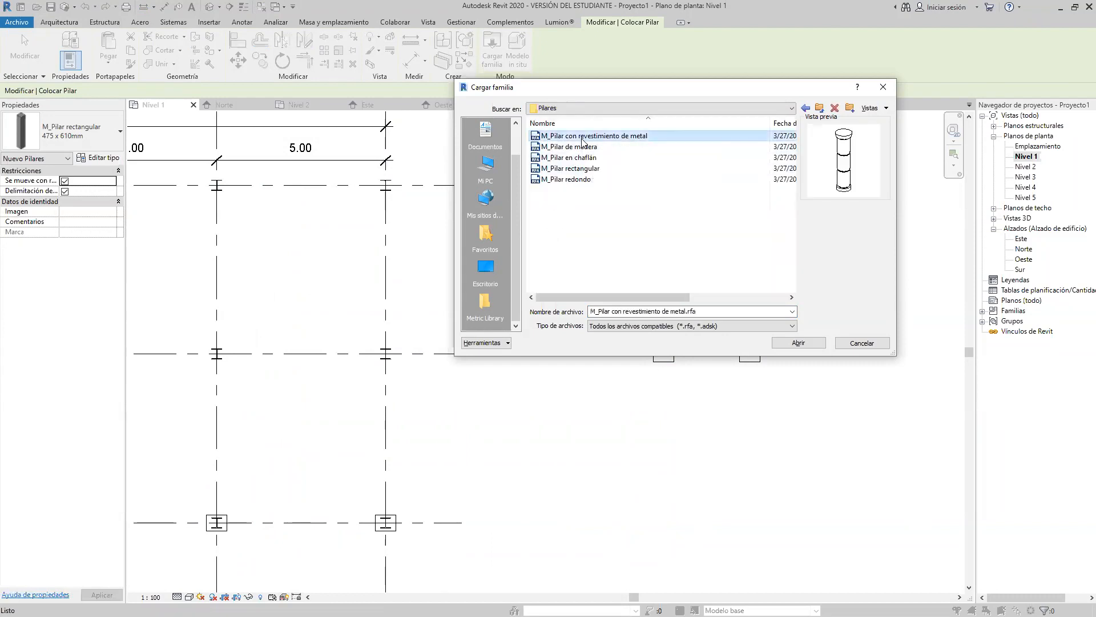
key(Down)
key(Down)
key(Down)
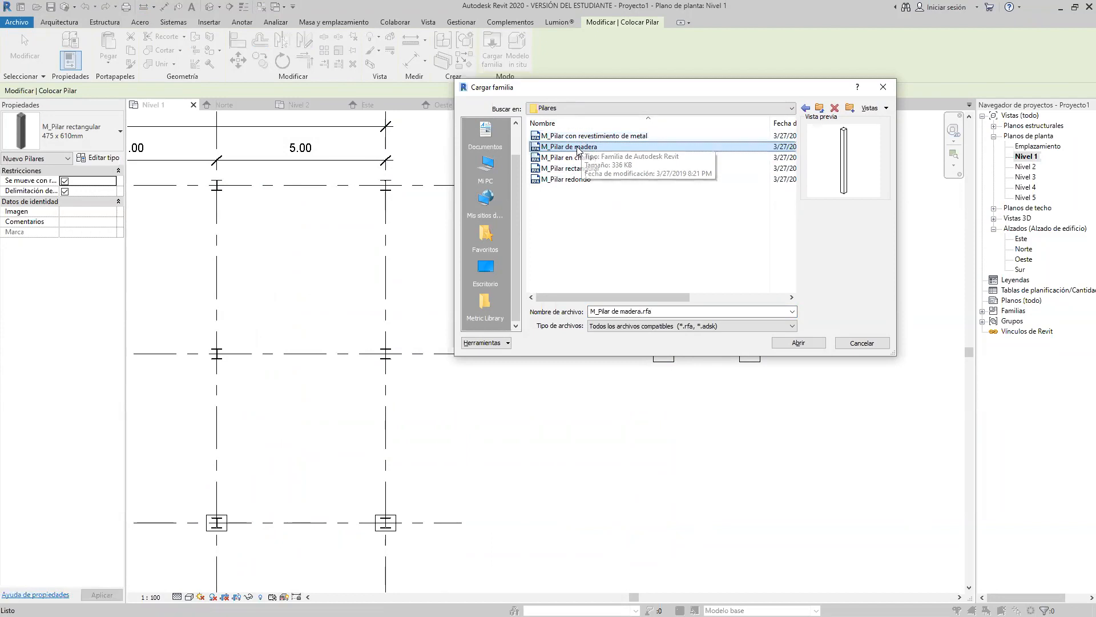
key(Up)
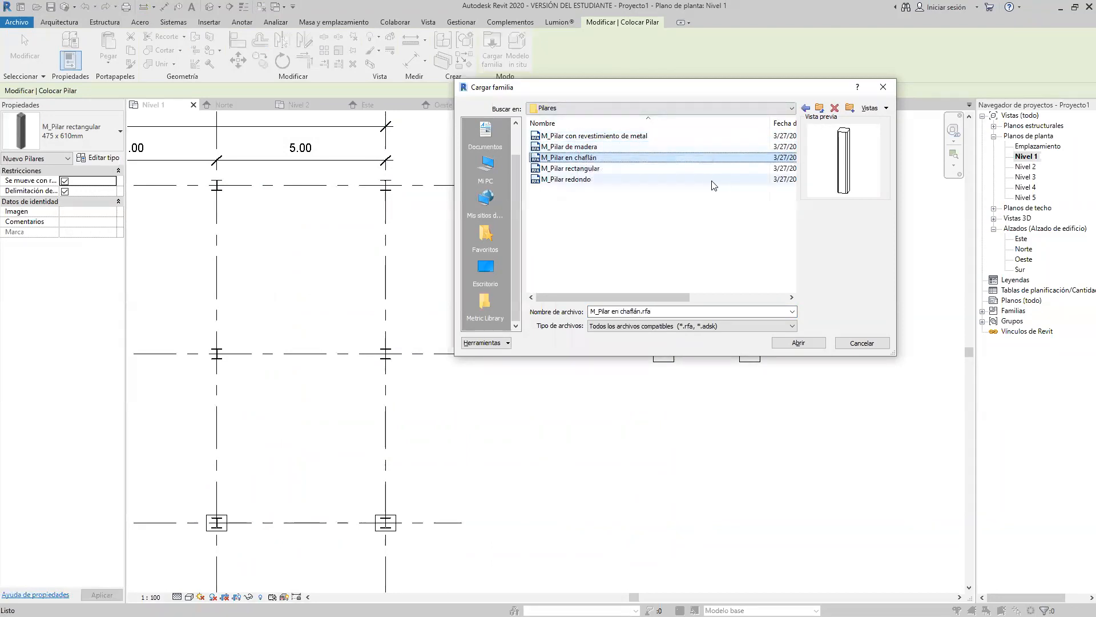
click(574, 178)
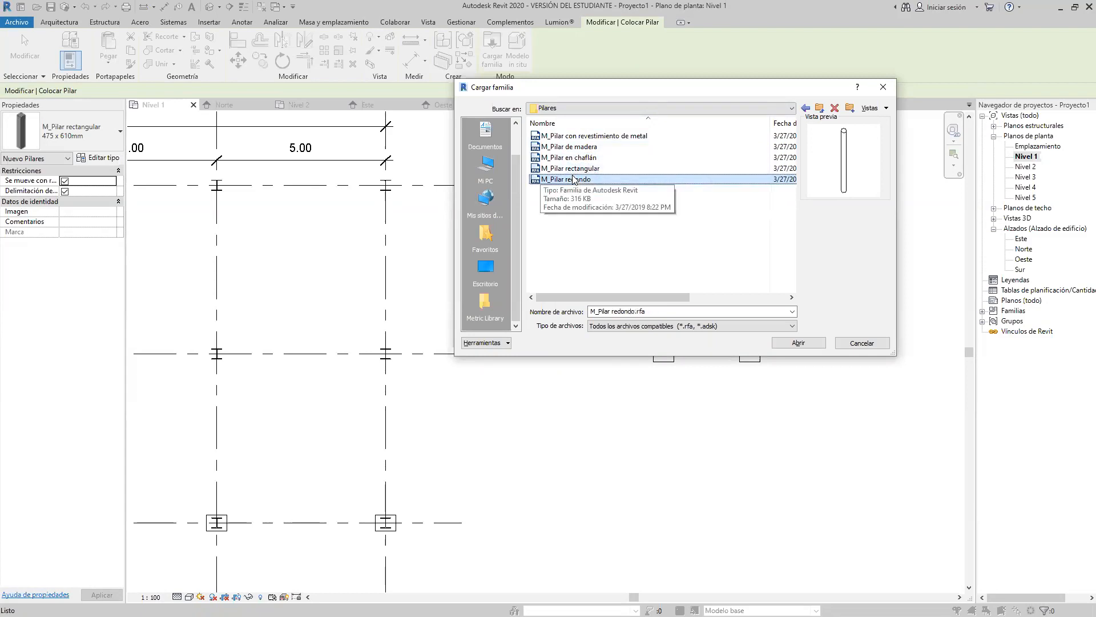
click(574, 169)
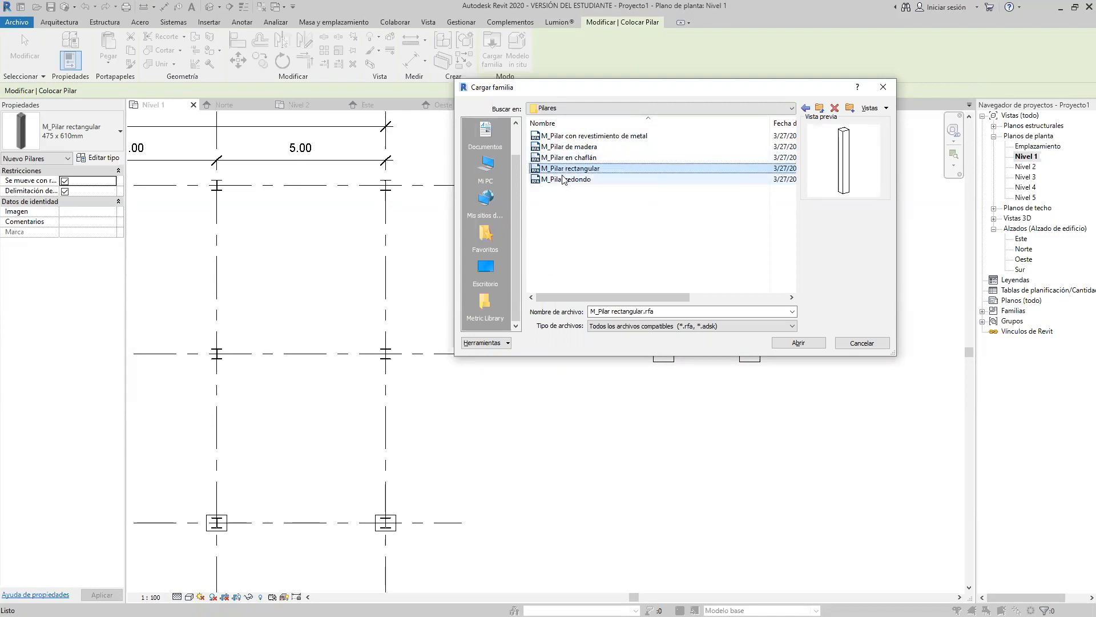
click(569, 157)
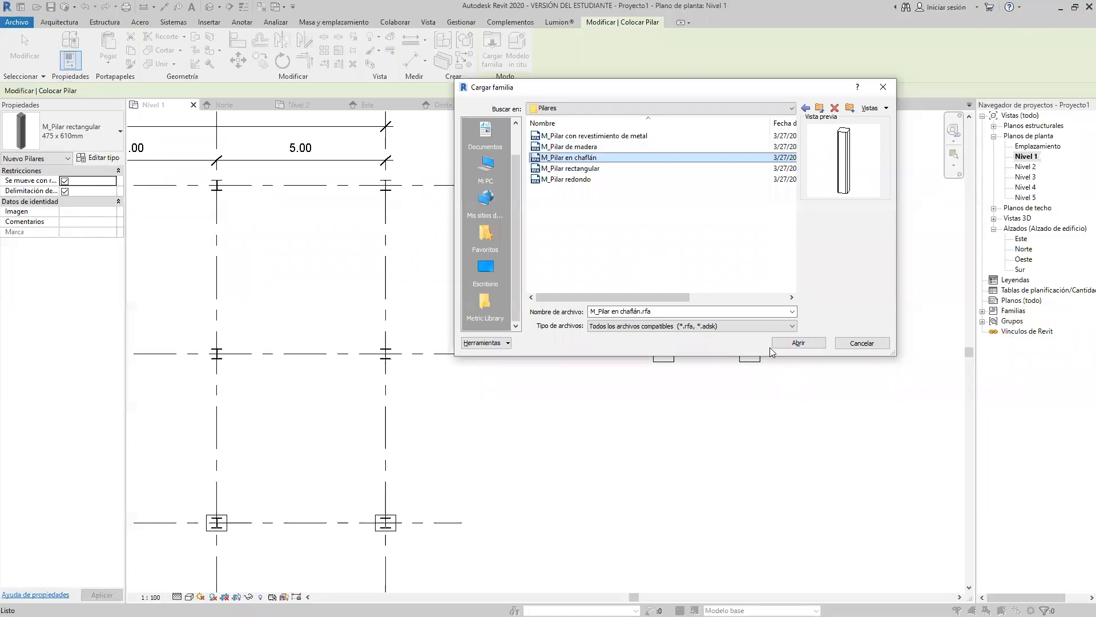
click(797, 345)
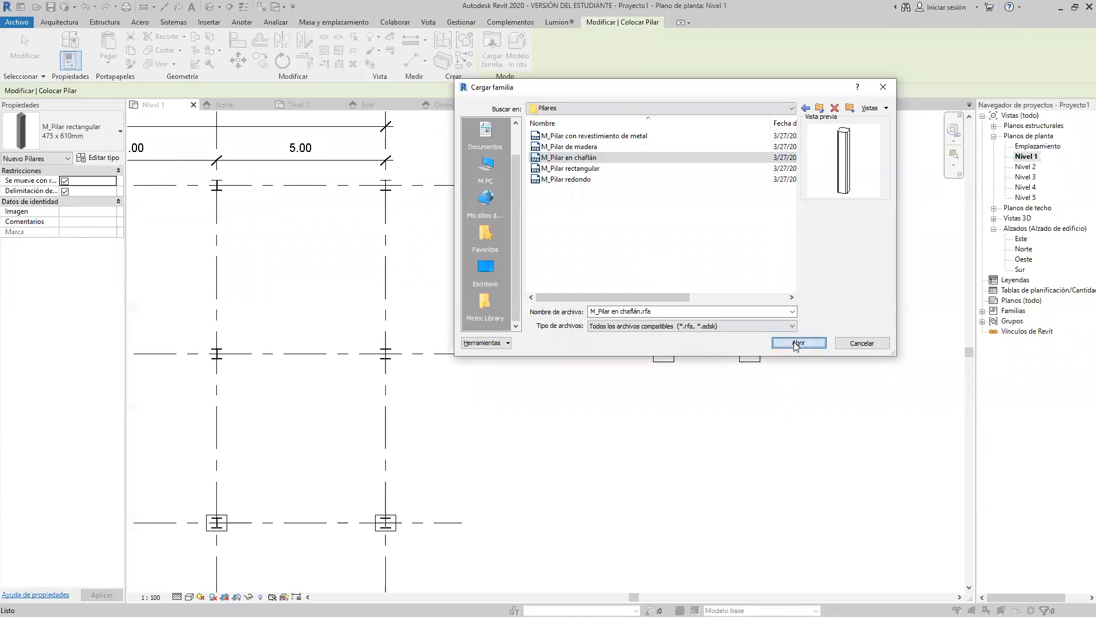
Step: Place a 457 x 457mm M_Pilar en chaflán centred on each of the two bare freestanding steel columns and finish the command
scroll(762, 328, up, 4)
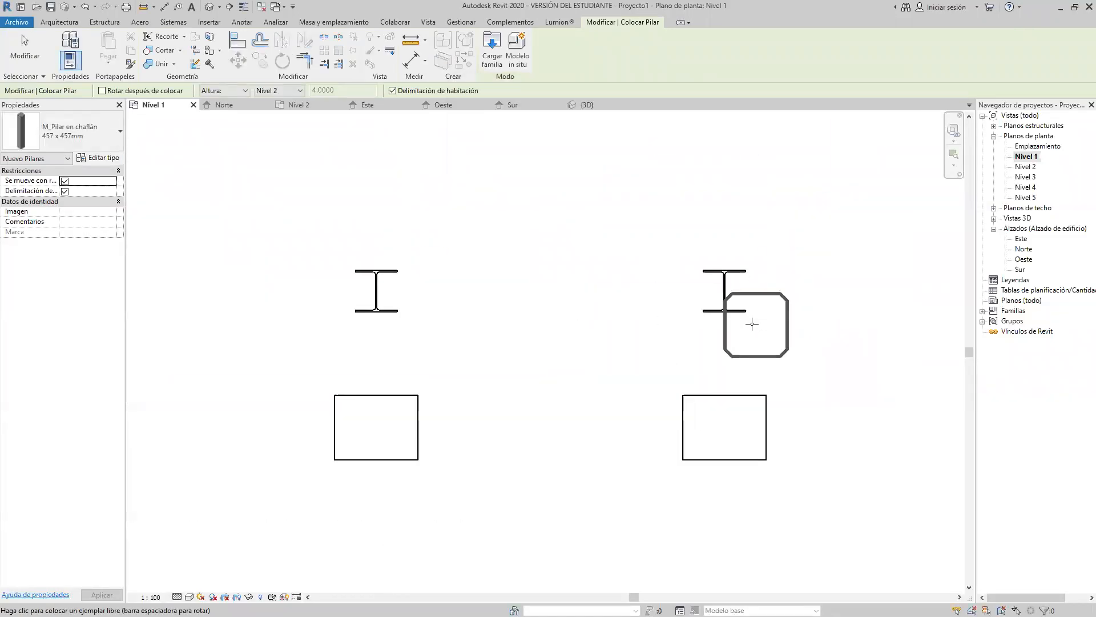
scroll(752, 323, up, 2)
click(709, 287)
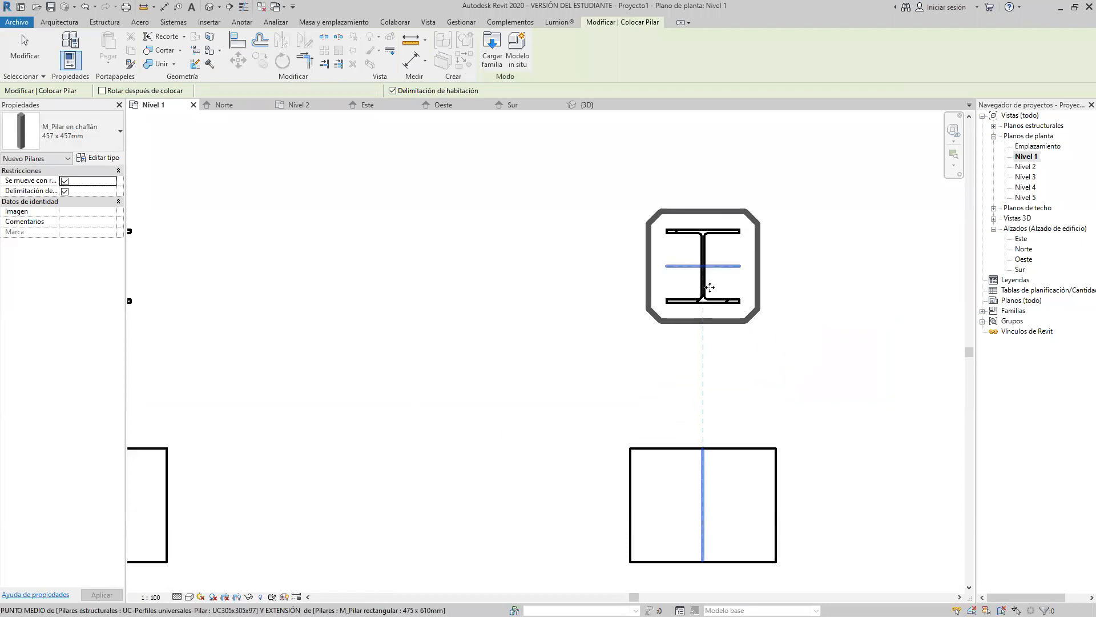
scroll(710, 288, down, 3)
scroll(390, 303, up, 2)
click(413, 277)
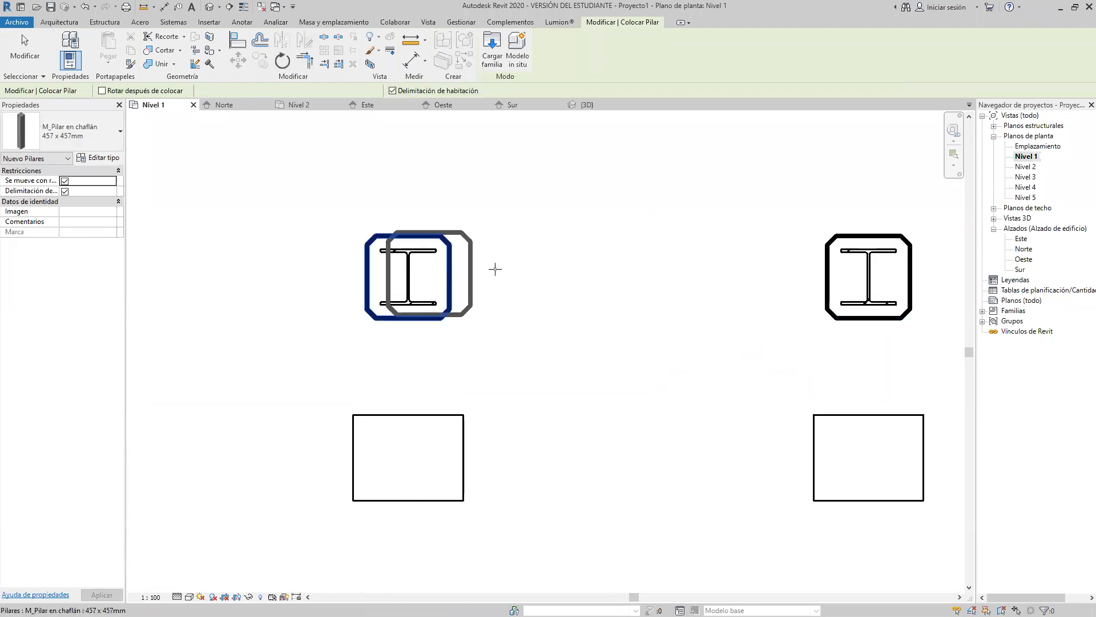
scroll(550, 271, down, 2)
key(Escape)
key(Escape)
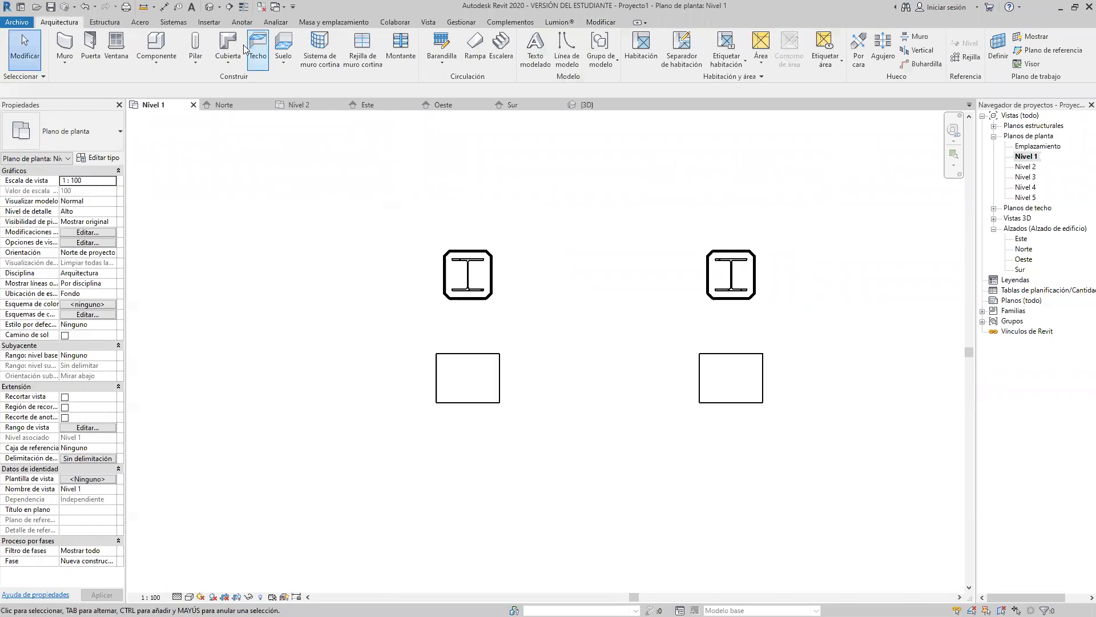
Step: Examine the chamfered and rectangular columns with their steel cores in the 3D view
click(209, 12)
scroll(559, 269, down, 2)
middle_drag(558, 268, 494, 271)
scroll(693, 372, up, 6)
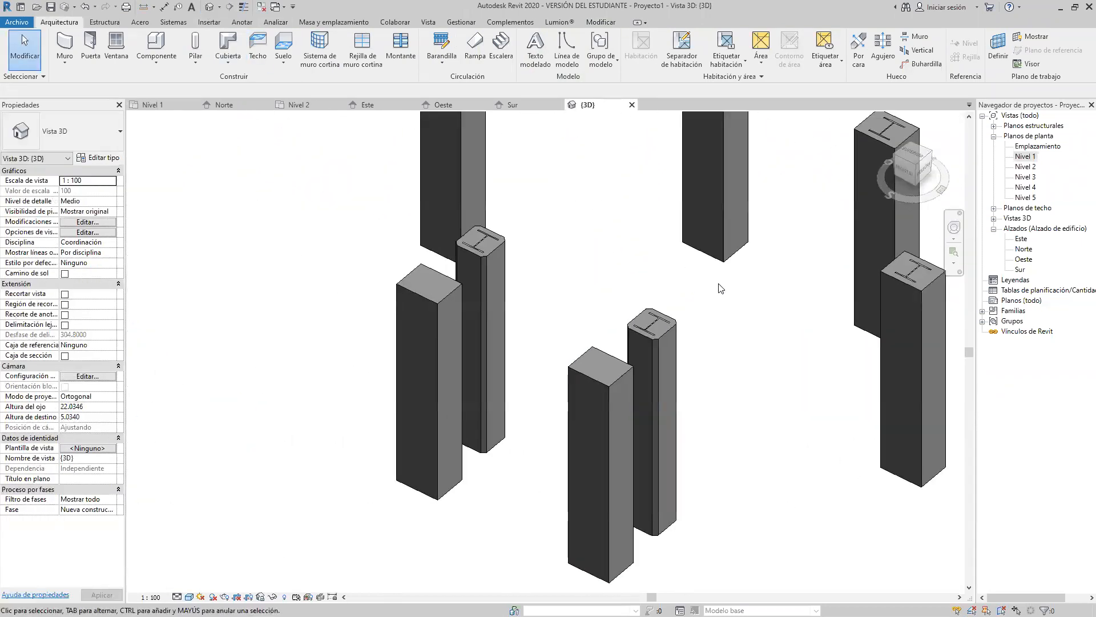
middle_drag(710, 308, 708, 235)
shift+middle_drag(728, 348, 690, 389)
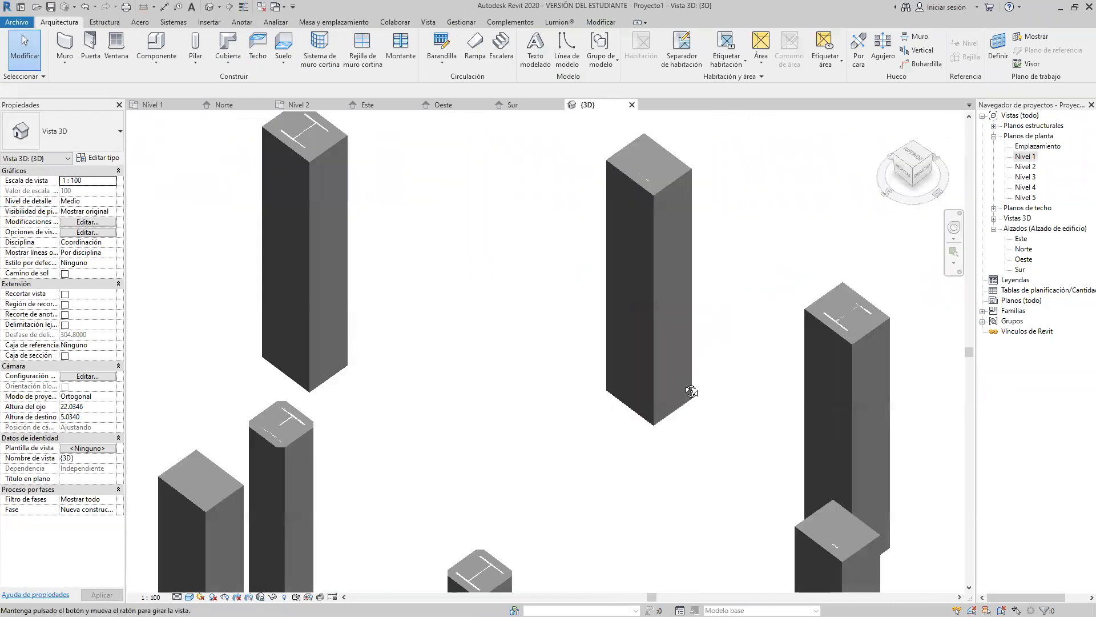
scroll(726, 308, down, 3)
middle_drag(746, 274, 666, 227)
scroll(691, 243, up, 3)
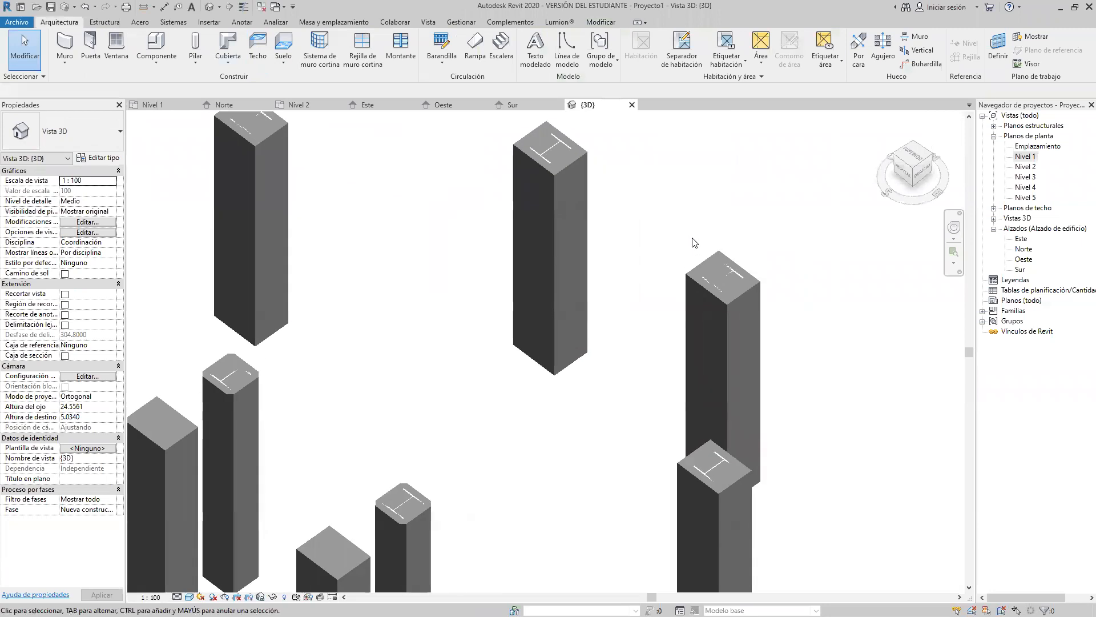
scroll(692, 241, down, 2)
Step: Duplicate the type of one rectangular architectural column enclosing a steel column as COLUMNA DE .40X.40
click(695, 272)
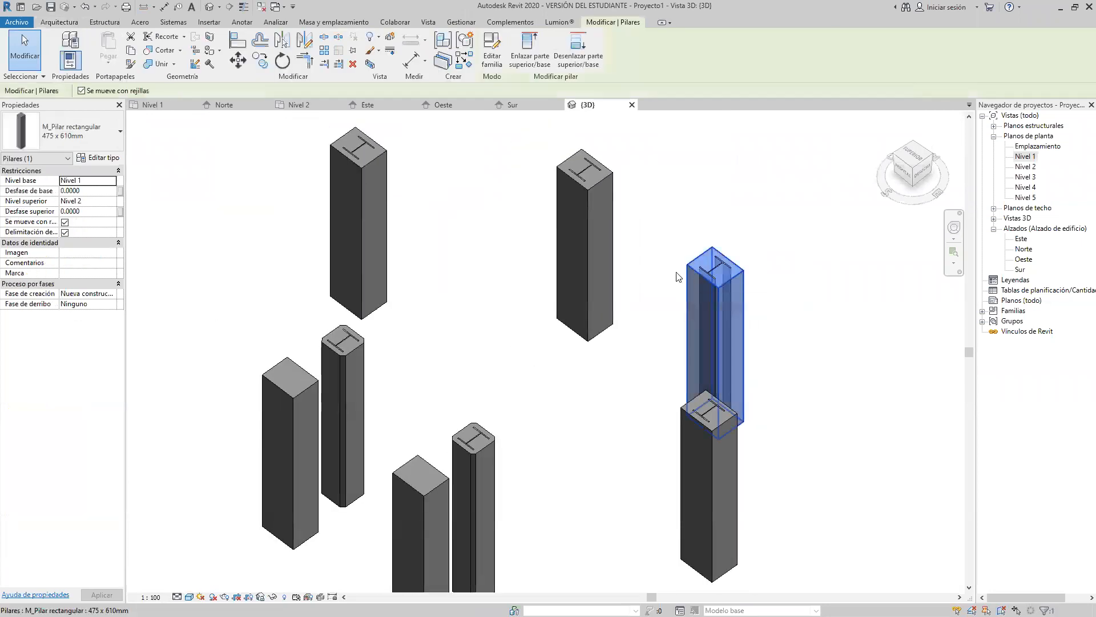
click(105, 162)
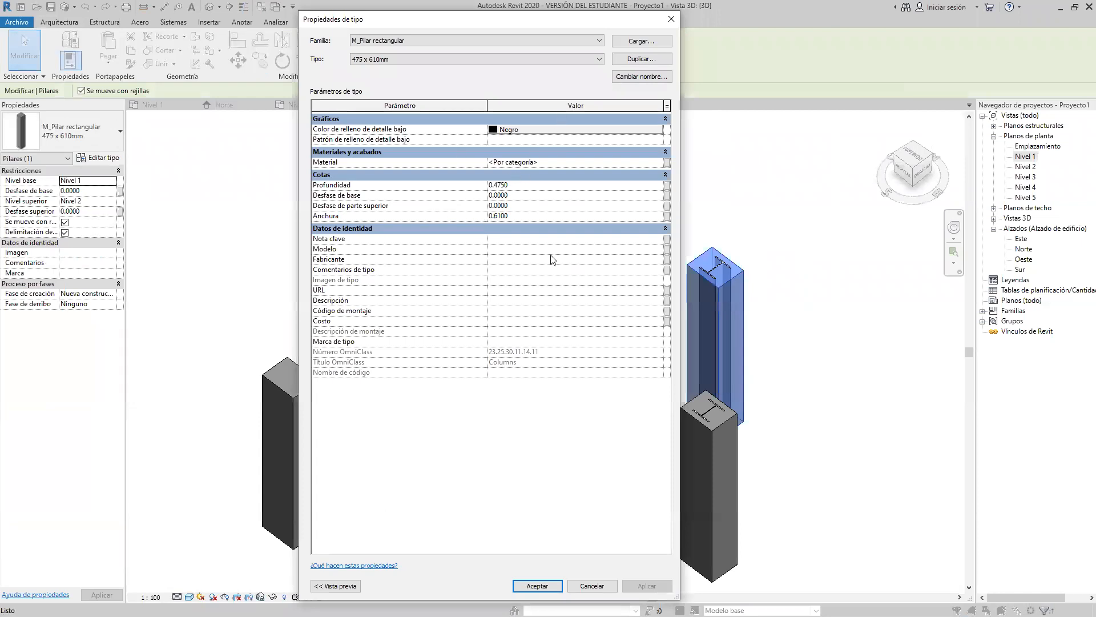
click(638, 57)
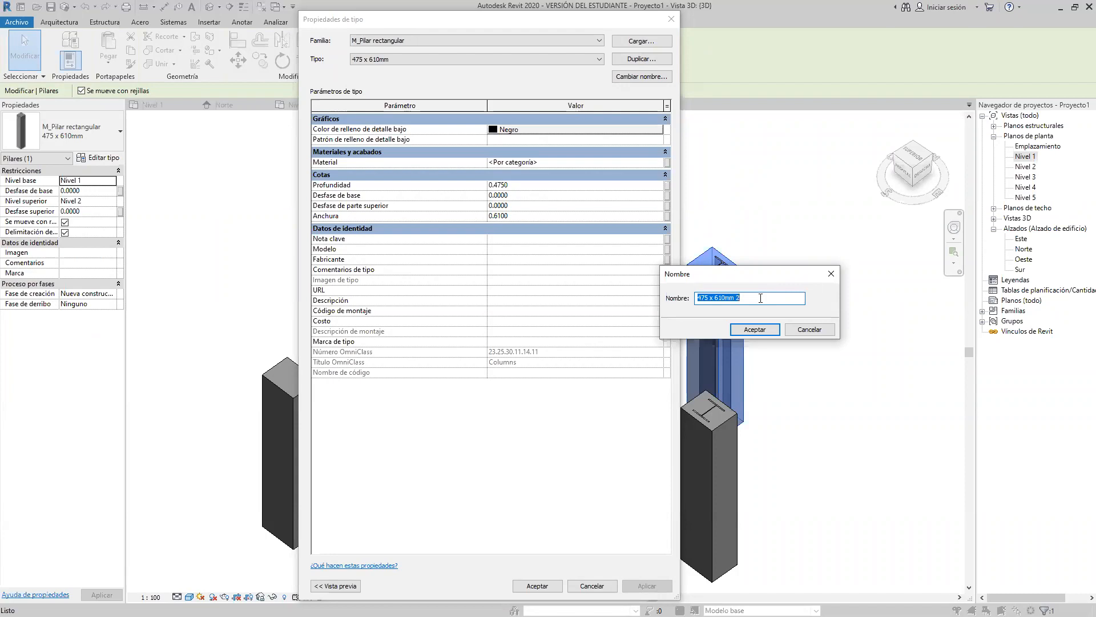
text(COLUMNA DE .40X.40)
click(770, 331)
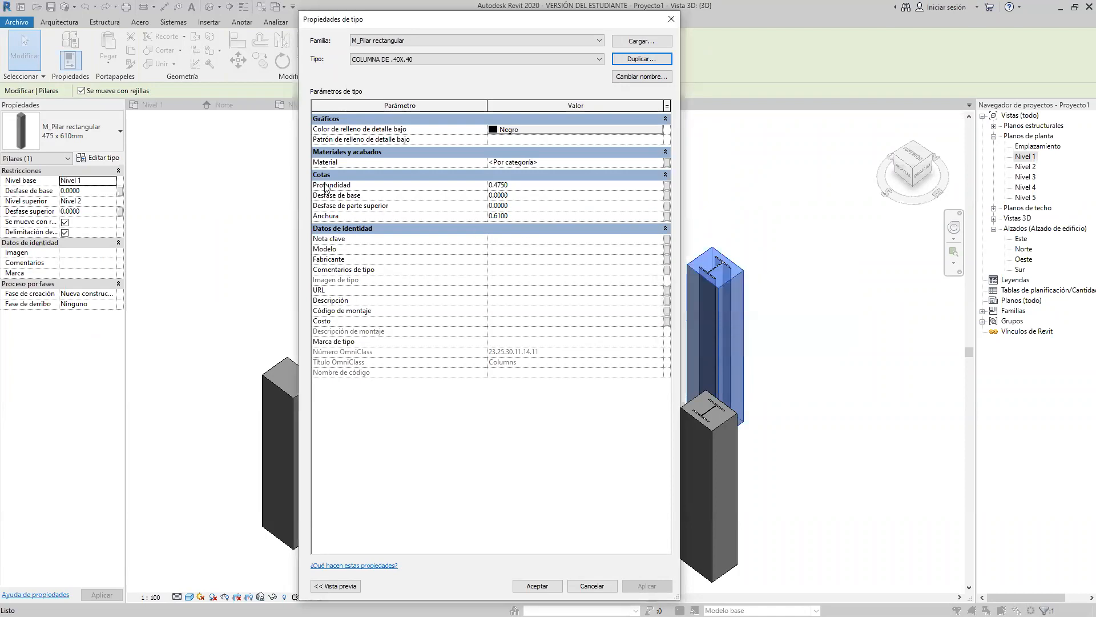
Step: Set the new column type's depth (Profundidad) and width (Anchura) to .40 each and accept the type properties
click(514, 186)
double_click(514, 185)
text(.)
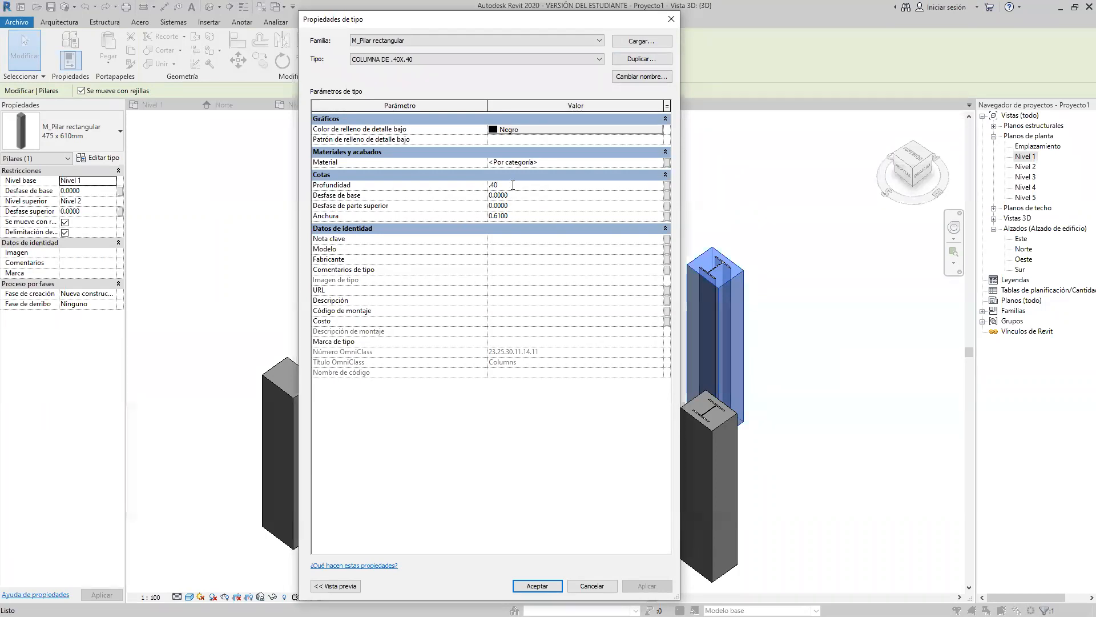
text(40)
key(Return)
click(512, 217)
double_click(513, 216)
text(.40)
click(537, 586)
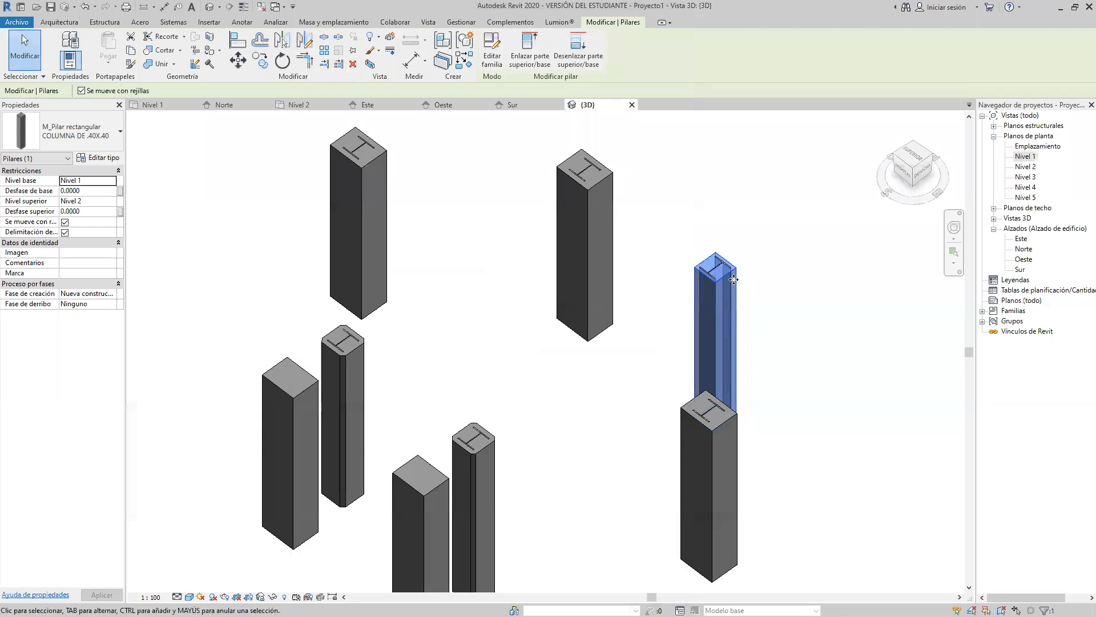
Step: Examine the resized .40X.40 column in 3D, comparing it with the neighbouring columns and checking the steel profile inside it
scroll(719, 282, up, 4)
scroll(748, 257, down, 2)
scroll(738, 283, up, 2)
scroll(702, 308, down, 2)
scroll(706, 300, up, 3)
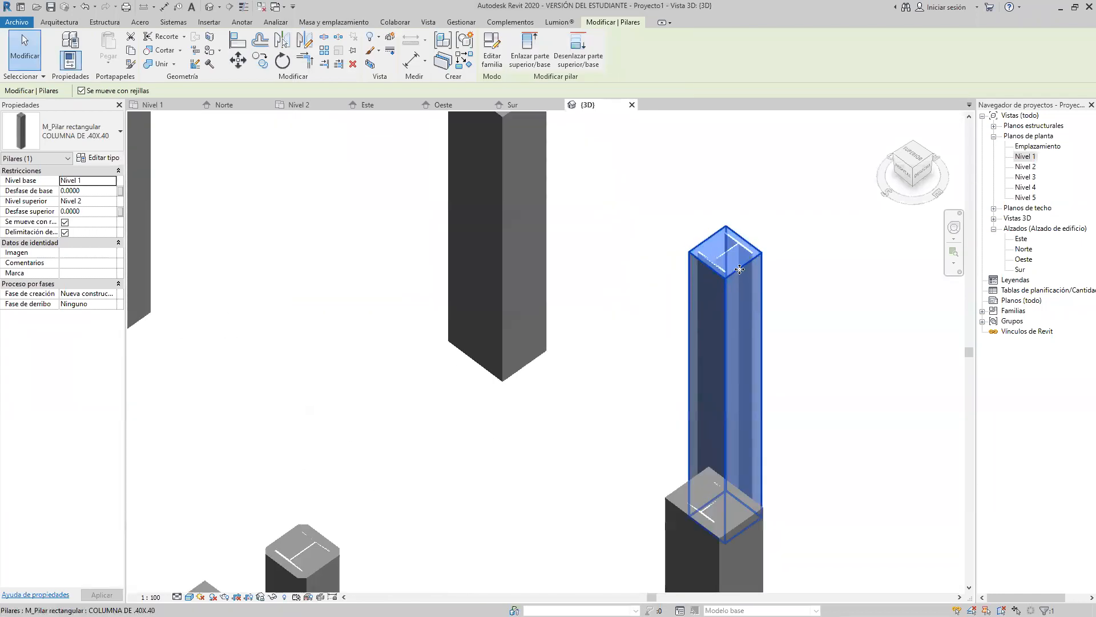
scroll(719, 291, down, 4)
scroll(727, 289, up, 1)
scroll(727, 288, up, 1)
scroll(708, 280, down, 3)
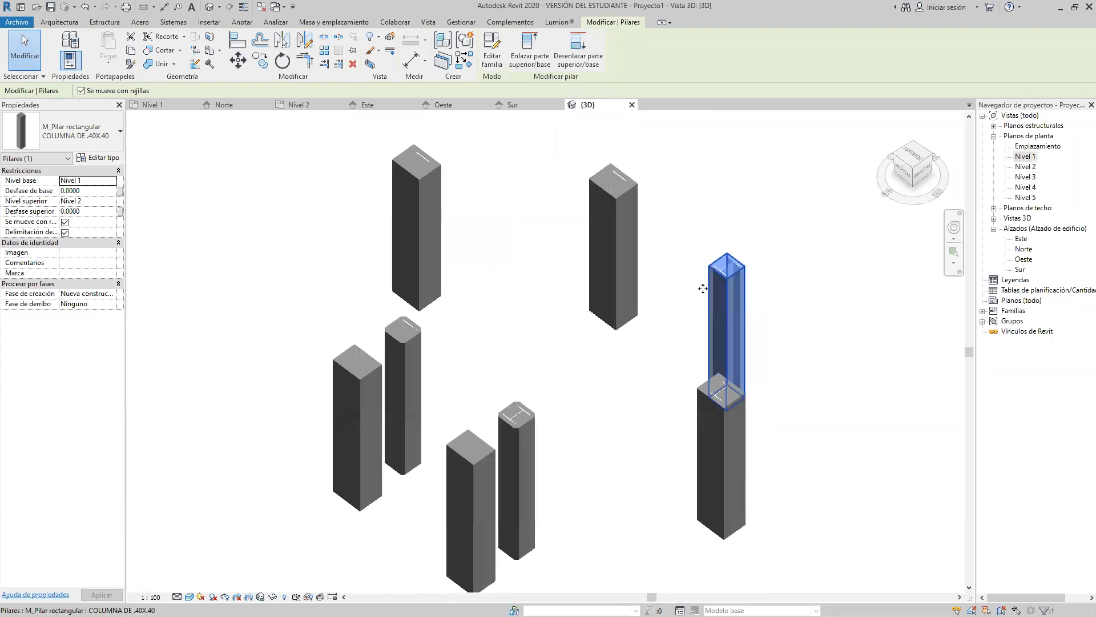
scroll(671, 268, up, 3)
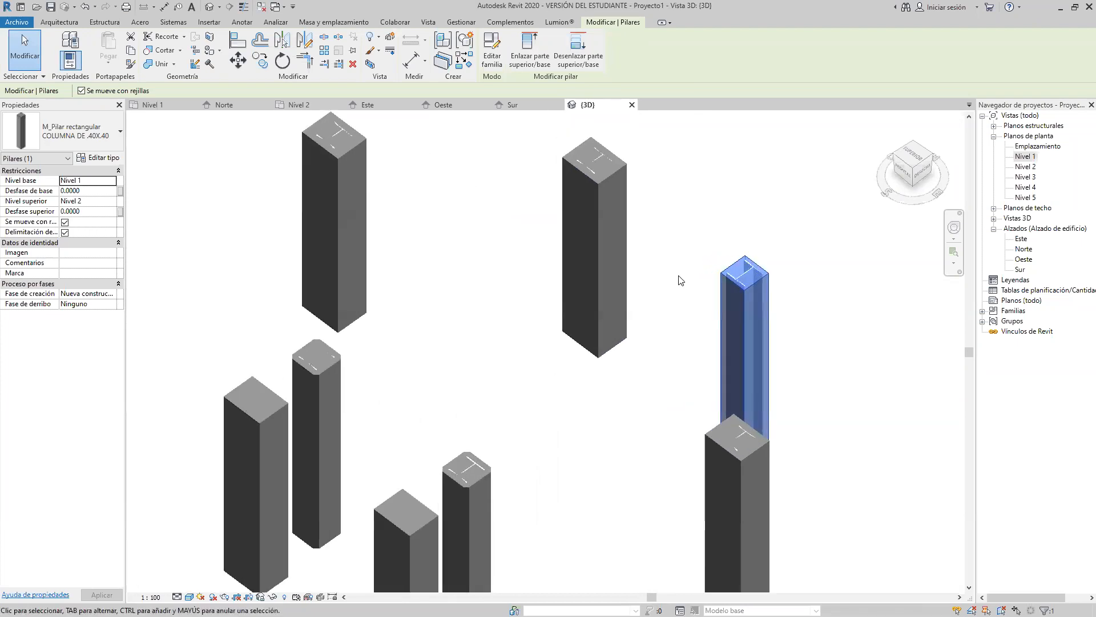
click(677, 264)
scroll(678, 264, down, 2)
scroll(677, 261, up, 3)
middle_drag(682, 236, 682, 257)
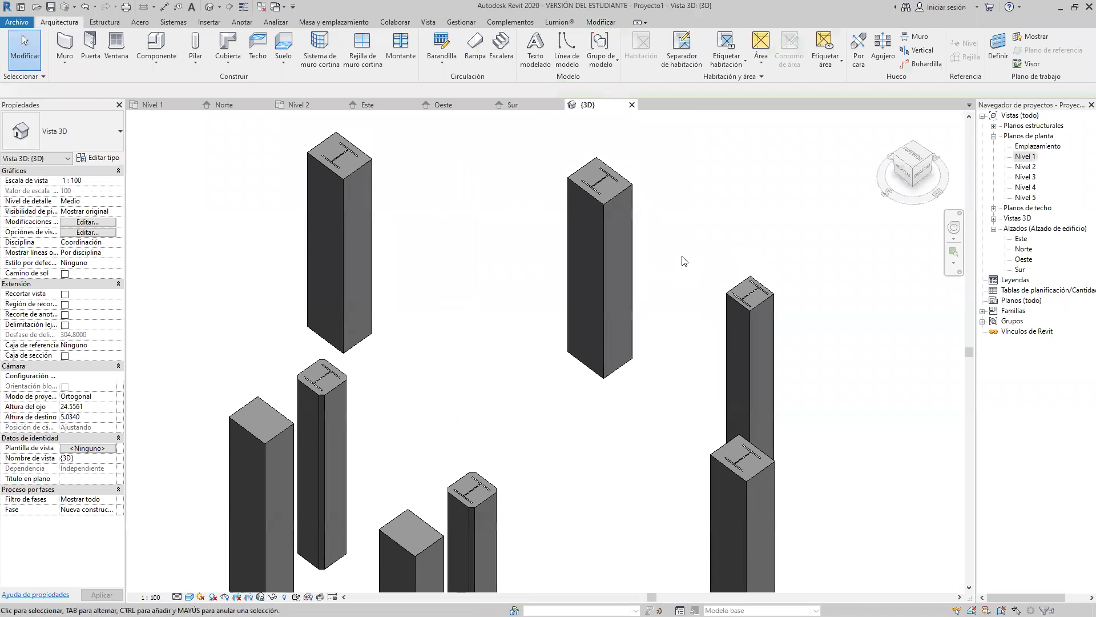
scroll(768, 303, up, 2)
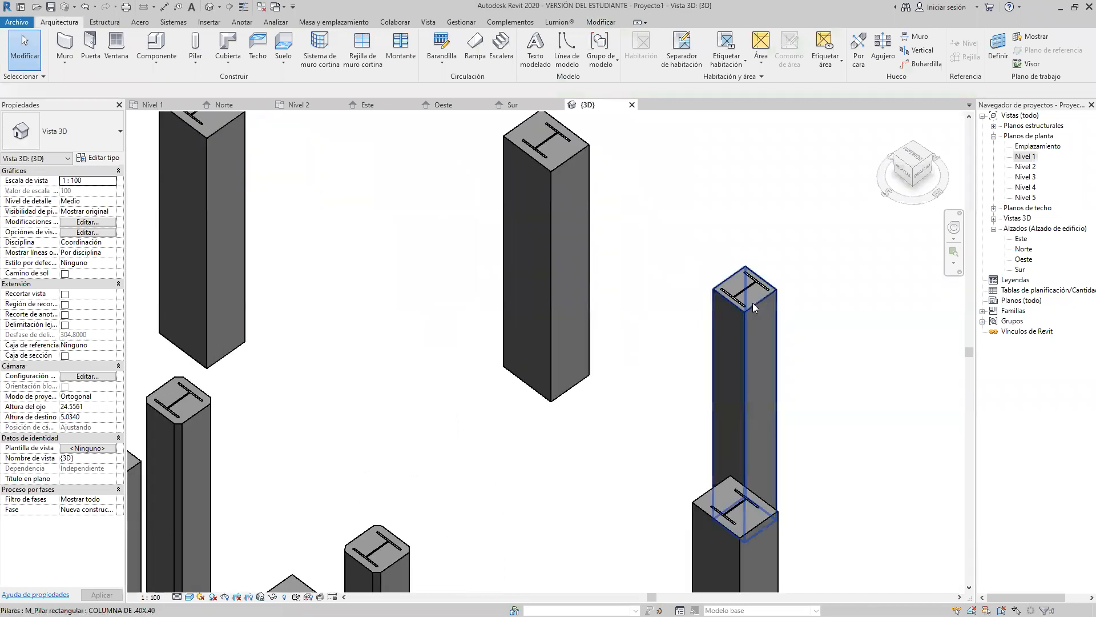
scroll(756, 300, down, 2)
scroll(688, 326, down, 2)
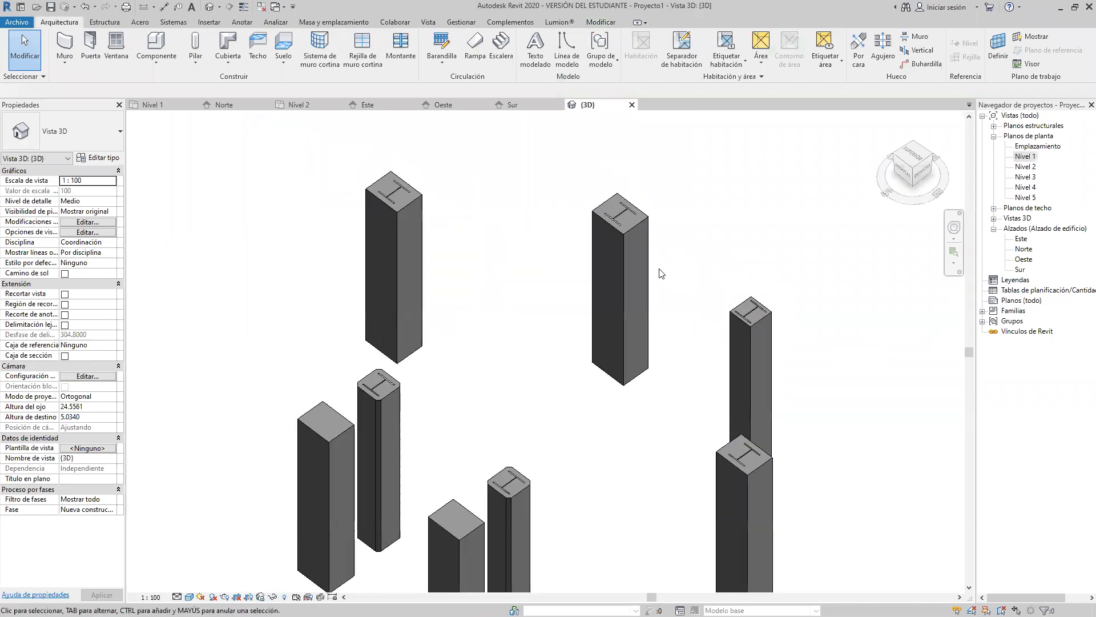
scroll(588, 242, up, 1)
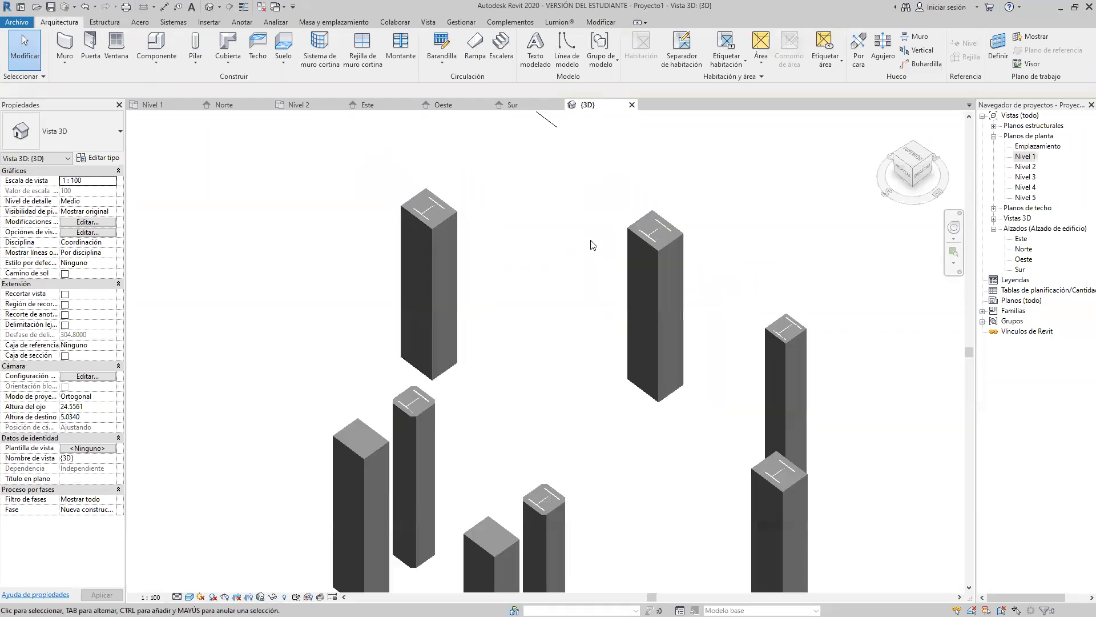
Step: Set the depth (Profundidad) and width (Anchura) of the rectangular column type 475 x 610mm to 0.6000 each and accept the type properties
click(653, 251)
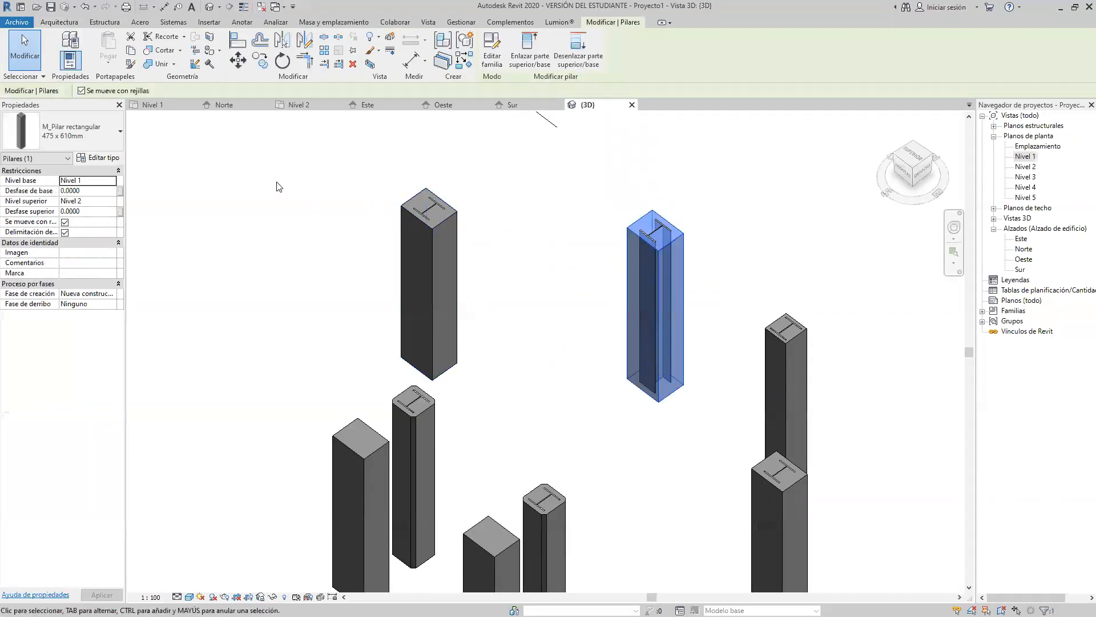
click(100, 161)
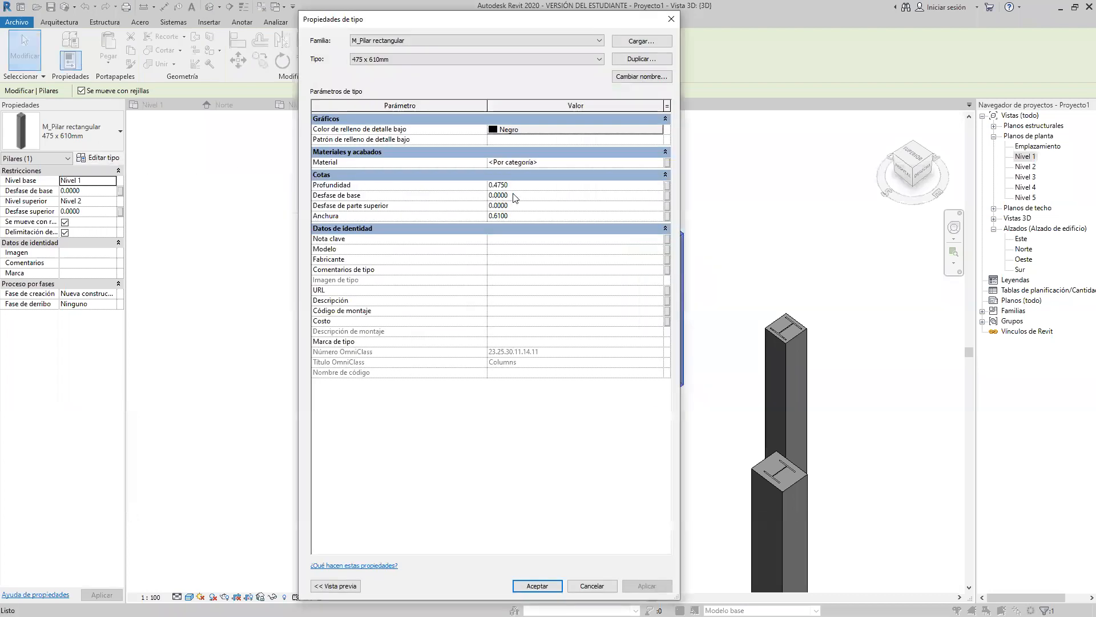
click(517, 184)
text(6000)
click(510, 215)
text(.)
drag(377, 19, 137, 13)
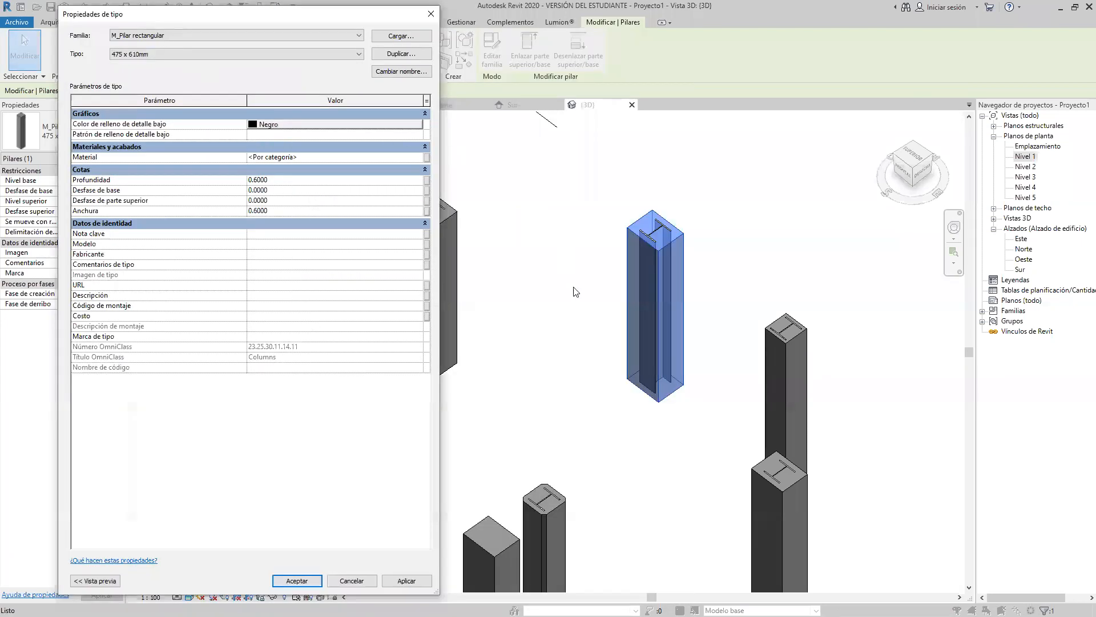
click(302, 581)
Step: Examine the resized rectangular columns in 3D, comparing them with the neighbouring narrower and chamfered columns
scroll(543, 318, down, 4)
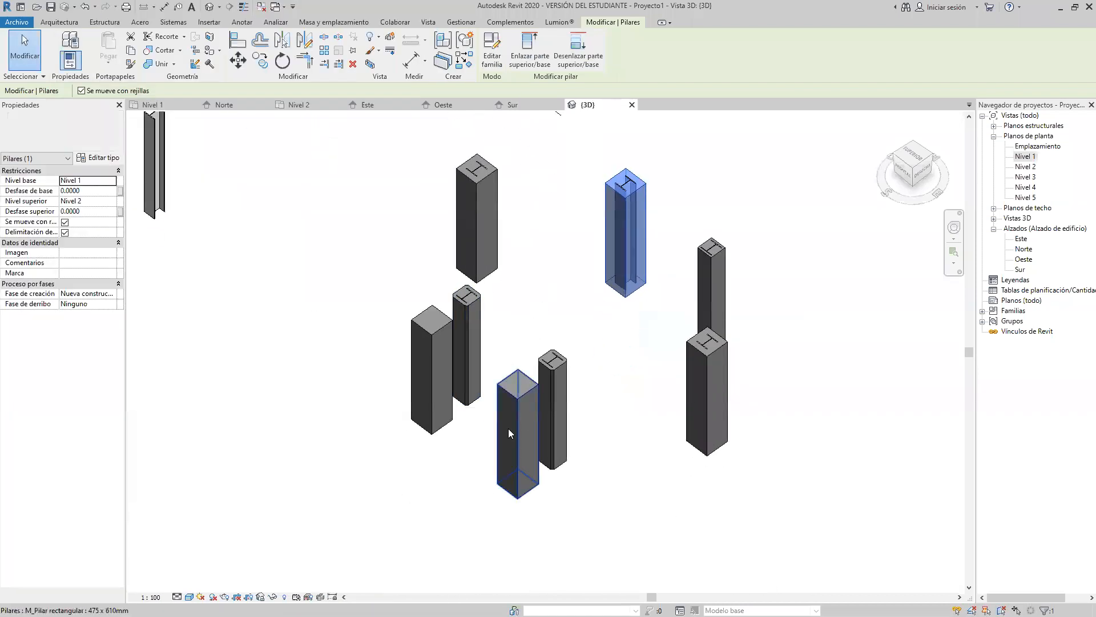
scroll(514, 431, up, 5)
scroll(528, 430, down, 1)
middle_drag(500, 415, 537, 559)
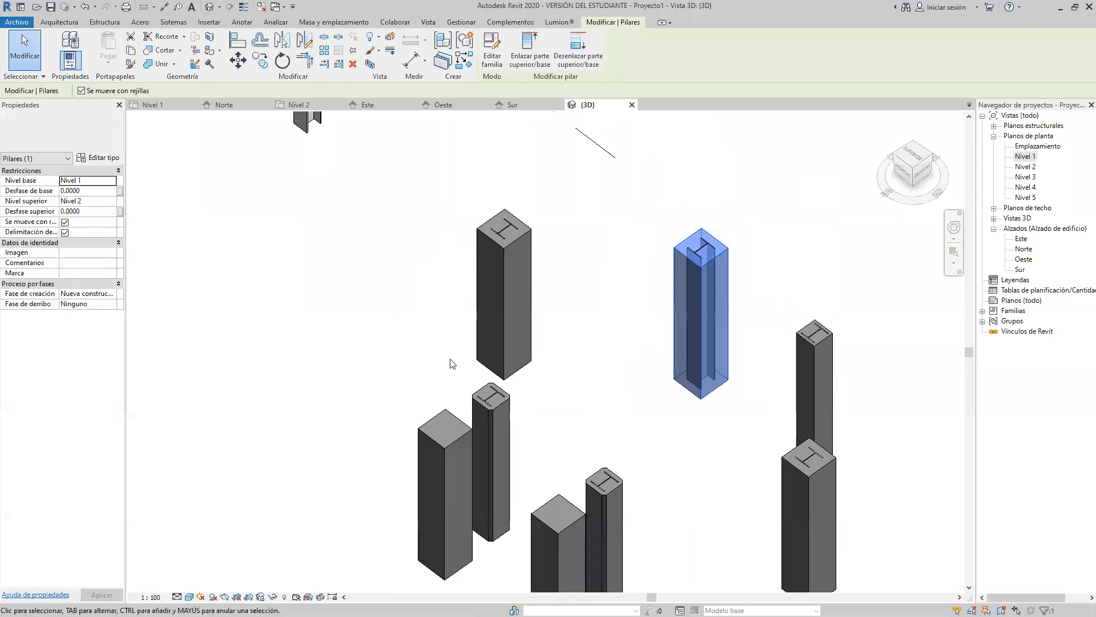
middle_drag(502, 290, 560, 316)
scroll(542, 262, down, 4)
scroll(655, 299, up, 1)
middle_drag(657, 300, 565, 260)
scroll(629, 284, up, 5)
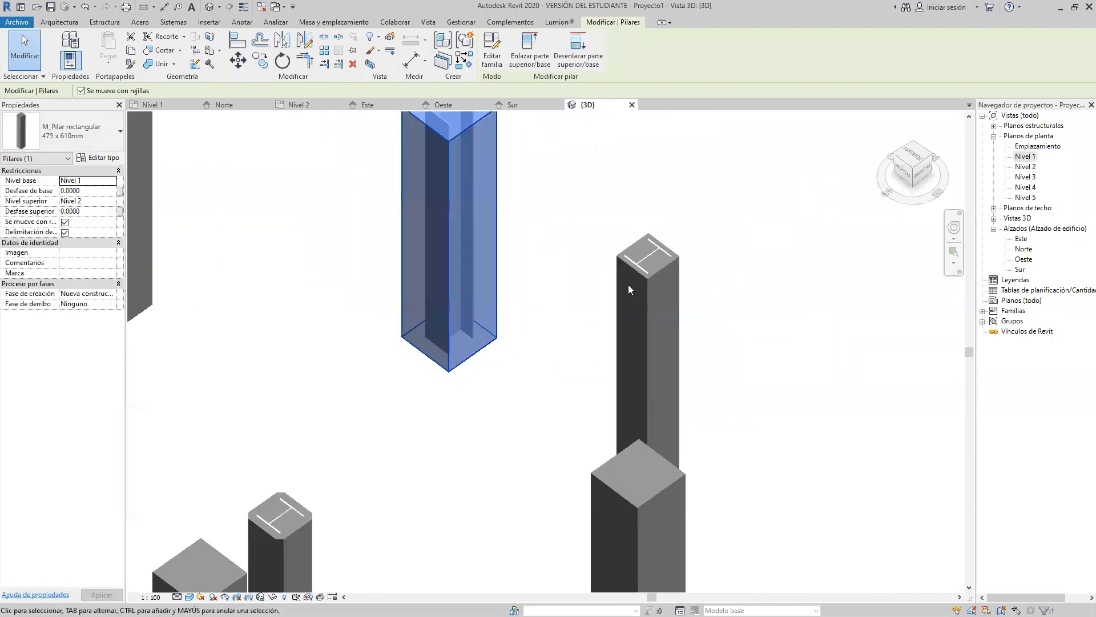
scroll(668, 257, down, 6)
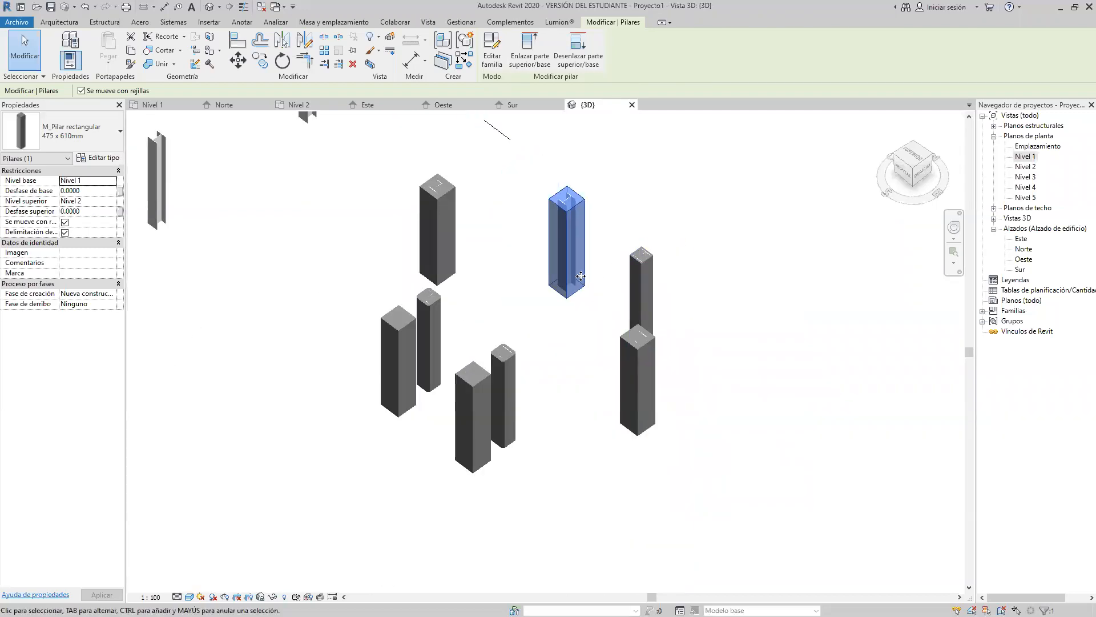
Step: Survey the grid of steel columns in 3D, including the two rectangular columns that enclose steel profiles
middle_drag(571, 322, 584, 406)
scroll(620, 258, up, 3)
scroll(617, 263, down, 4)
middle_drag(559, 284, 771, 301)
scroll(382, 335, up, 2)
middle_drag(465, 343, 695, 524)
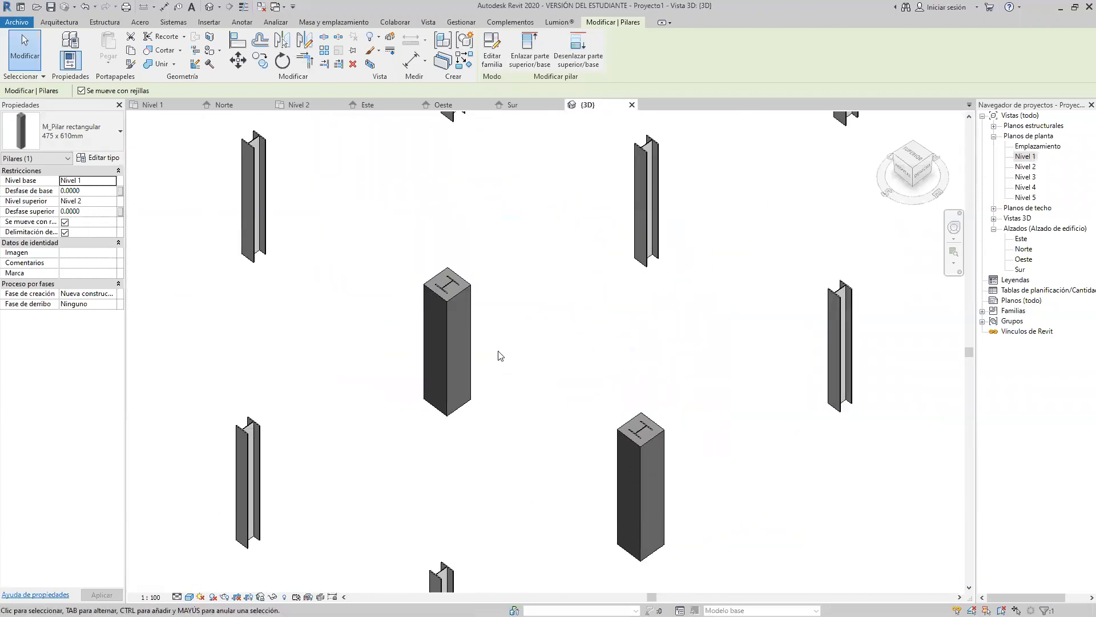
scroll(500, 352, down, 1)
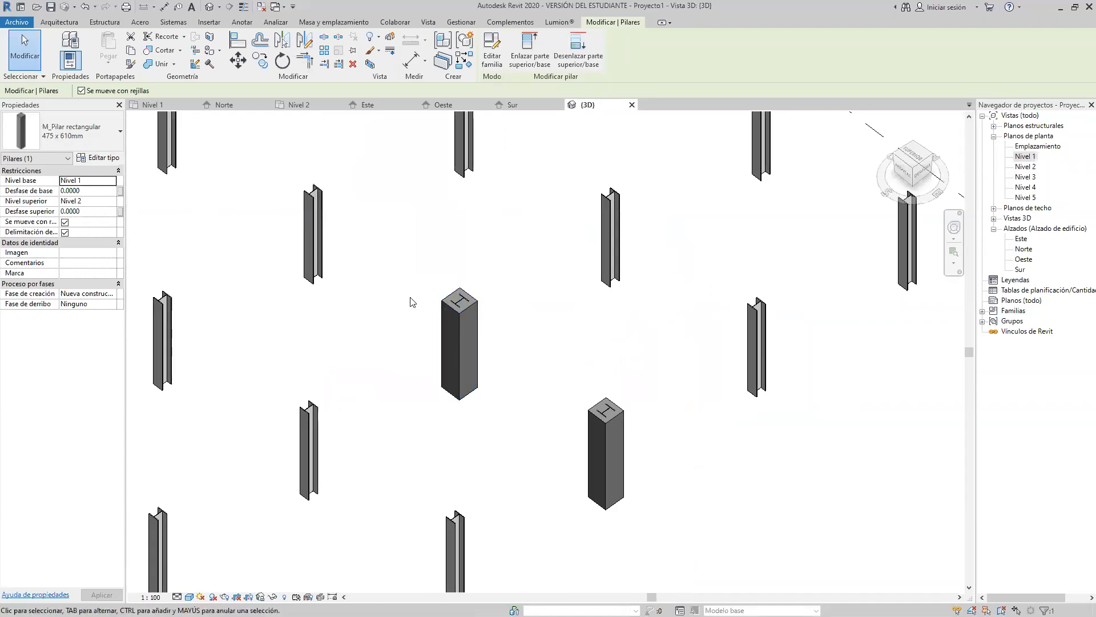
scroll(553, 276, down, 2)
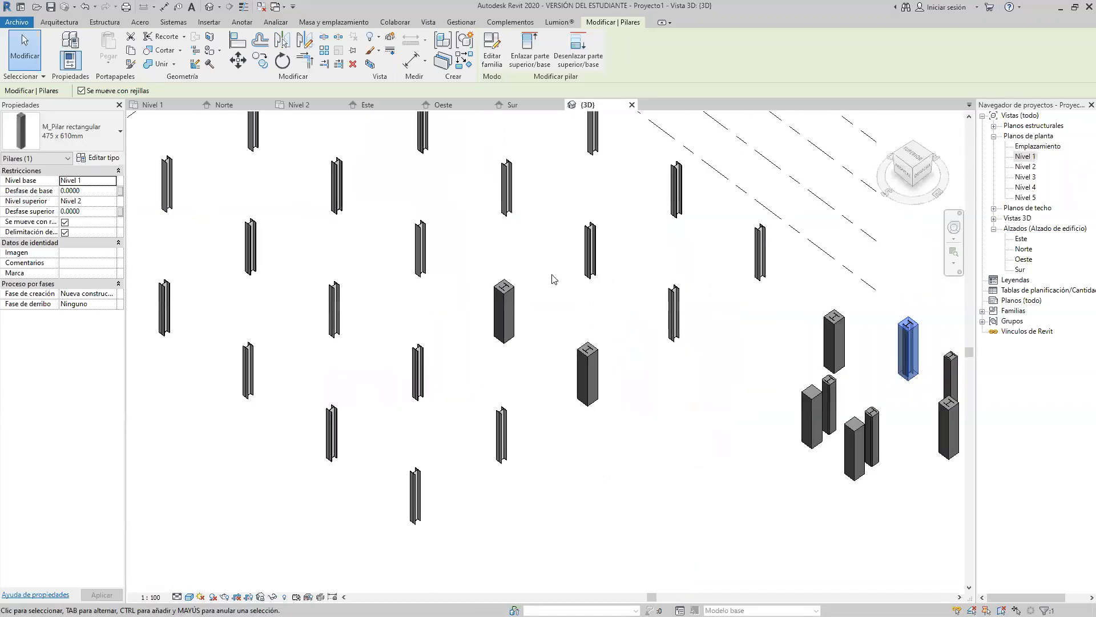
shift+middle_drag(474, 348, 527, 346)
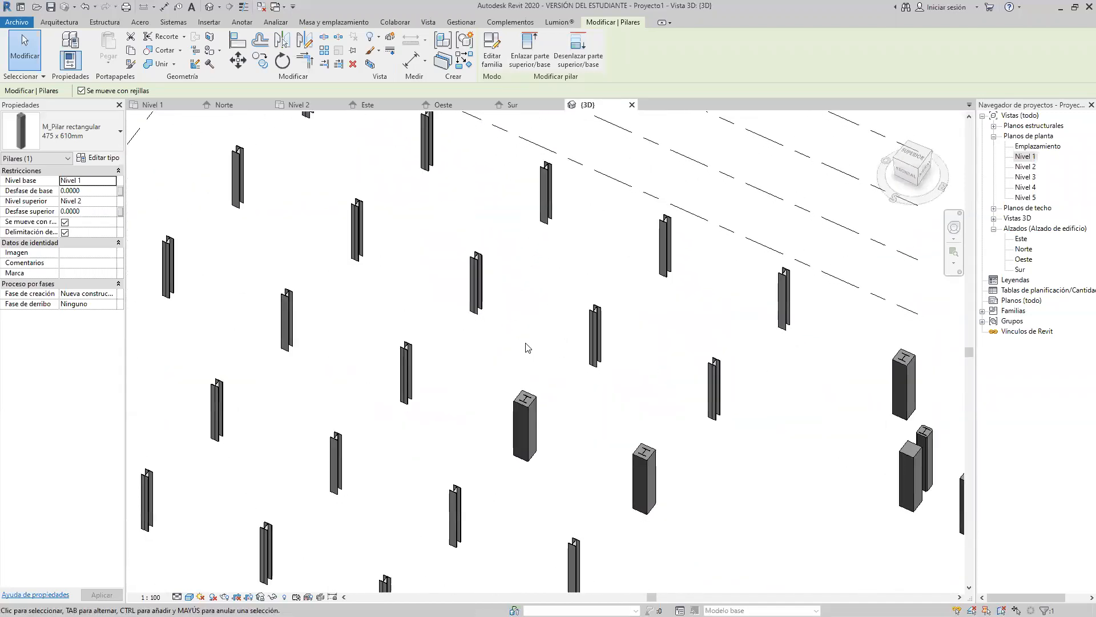